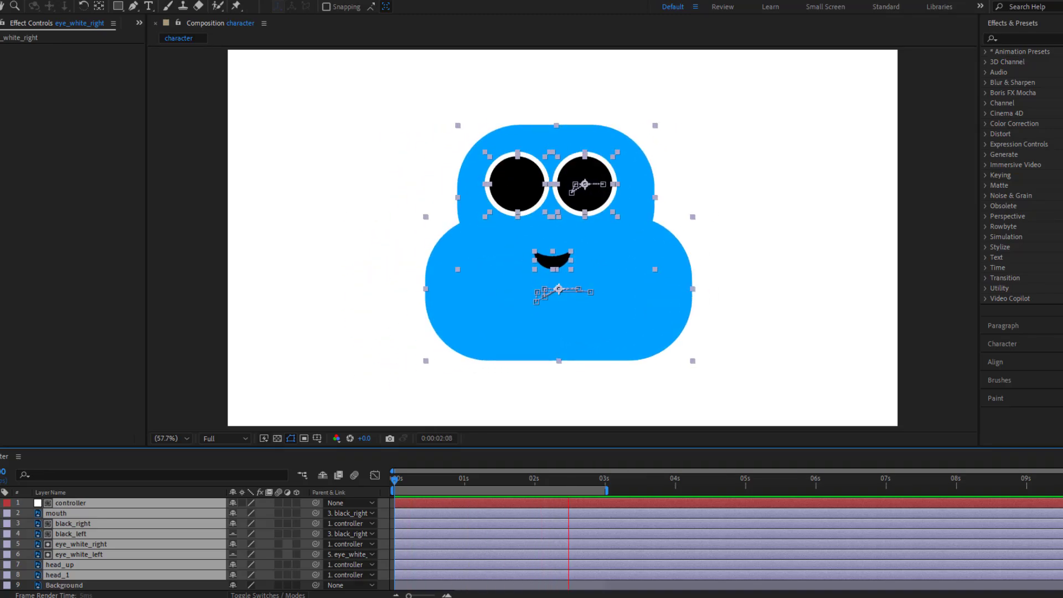
pyautogui.press('`')
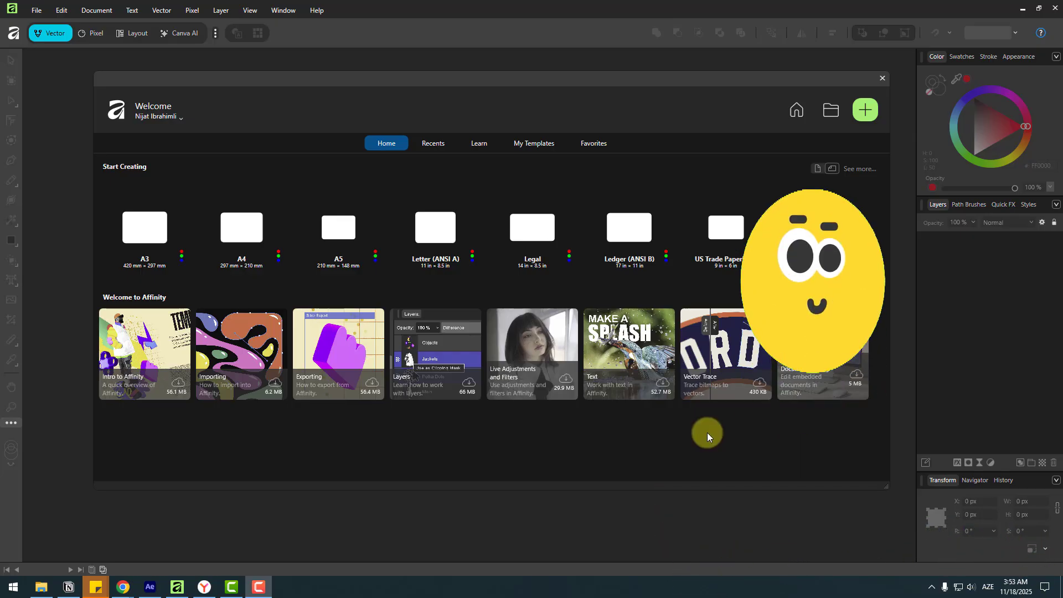
# Create a new document named Character in pixels, 1920 × 1080 px at 300 DPI.
pyautogui.click(863, 113)
pyautogui.write('Character')
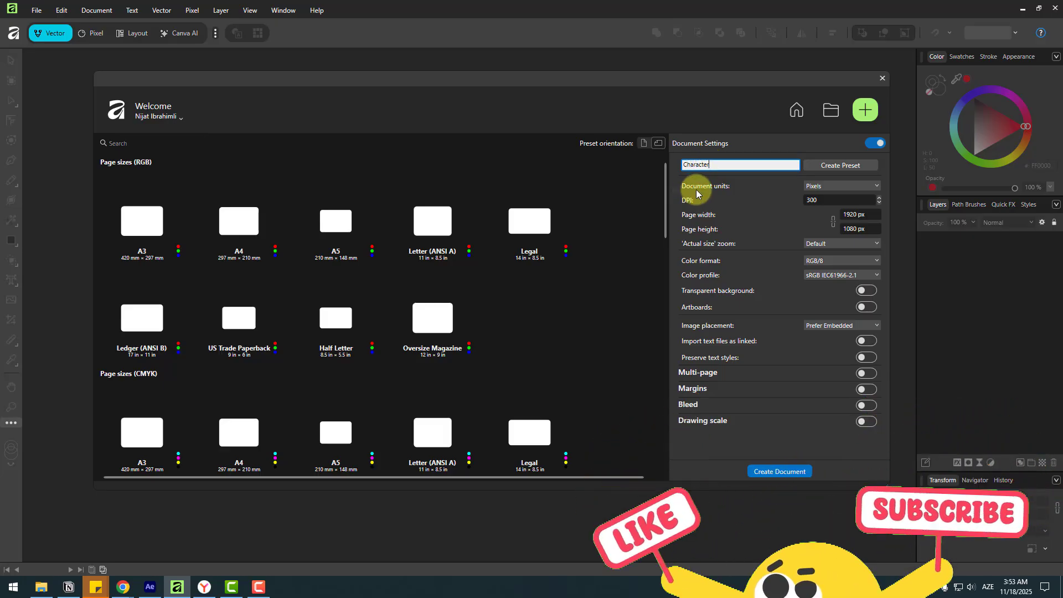
pyautogui.click(809, 187)
pyautogui.click(816, 198)
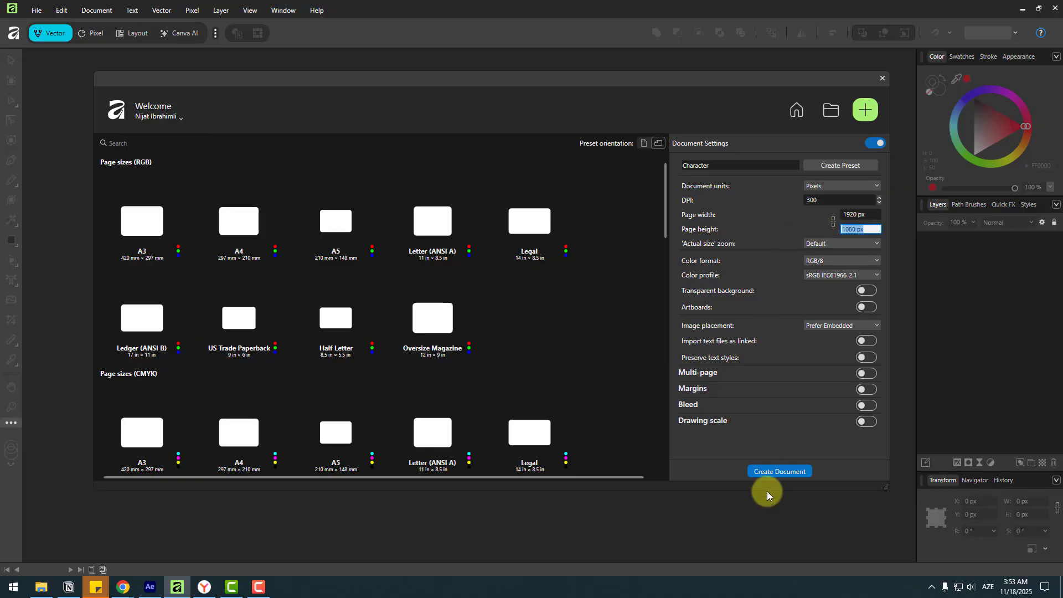
pyautogui.click(776, 473)
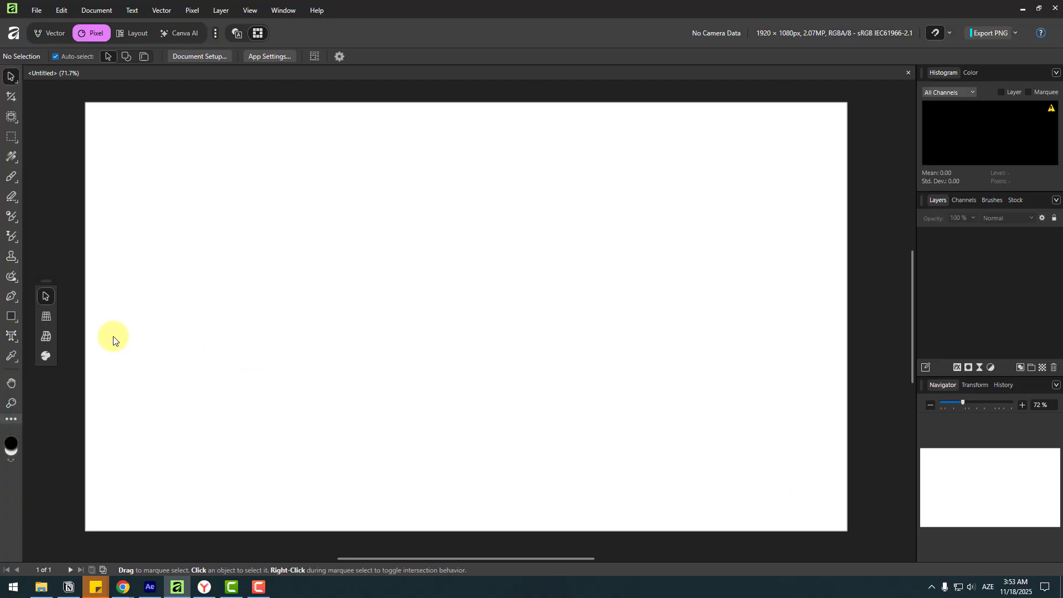
# Draw a wide rounded rectangle with a 44% corner radius and position it at the centre of the page.
pyautogui.click(8, 320)
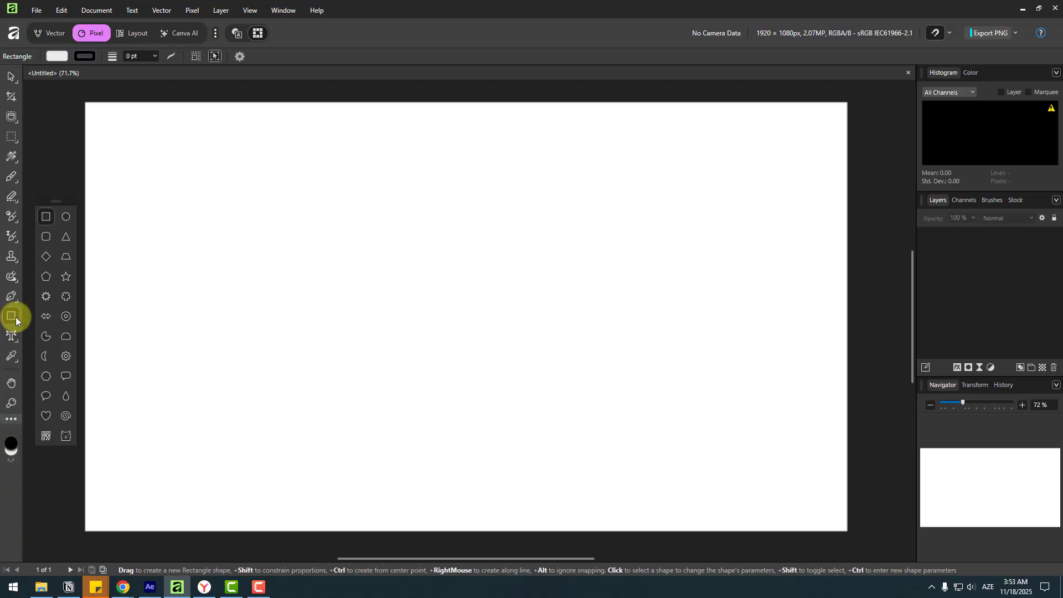
pyautogui.click(45, 238)
pyautogui.moveTo(288, 228); pyautogui.dragTo(592, 392)
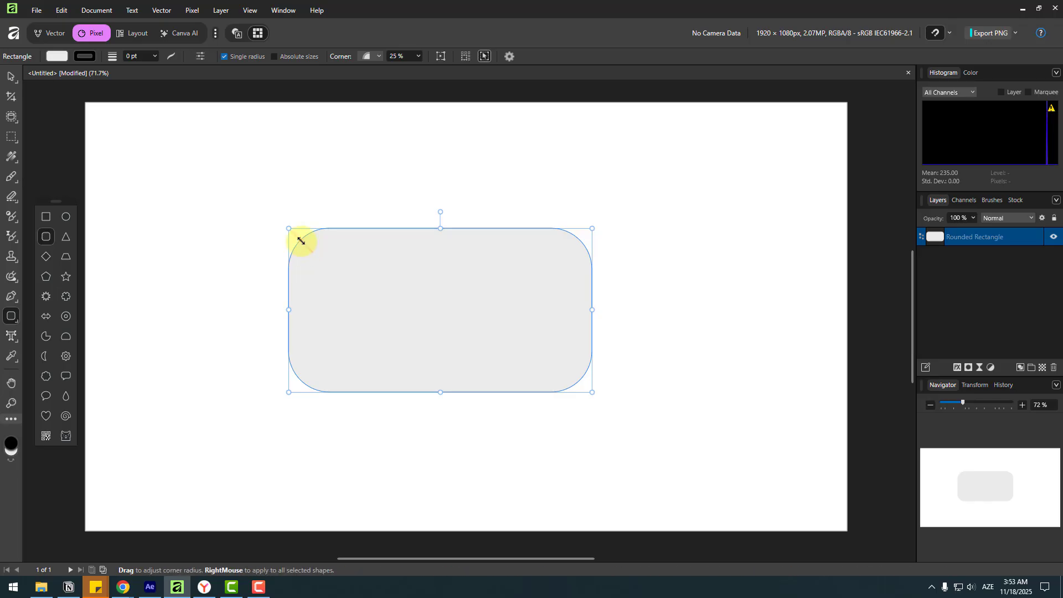
pyautogui.moveTo(303, 244); pyautogui.dragTo(310, 249)
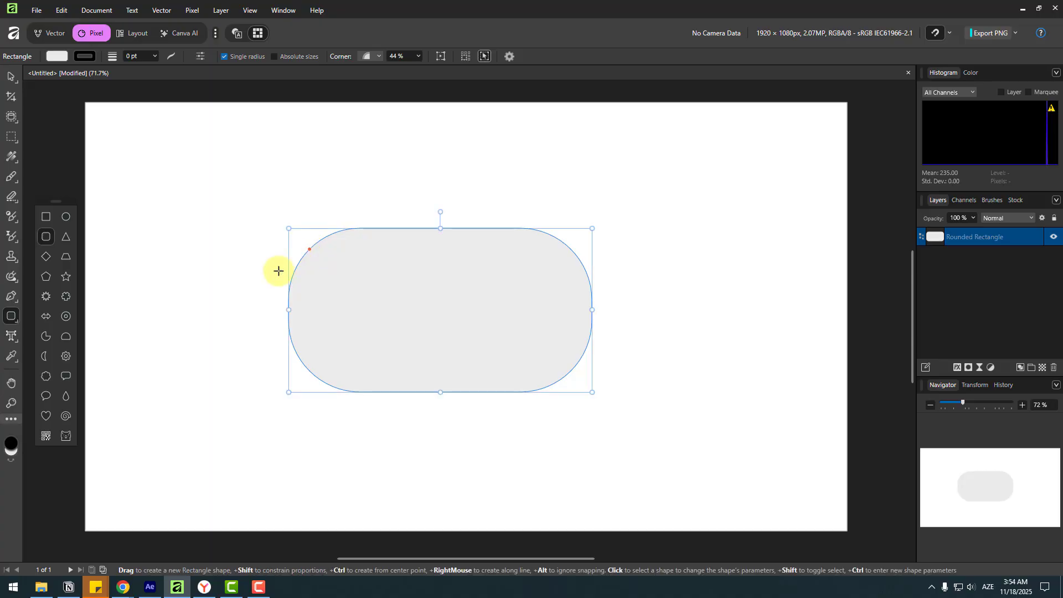
pyautogui.click(11, 78)
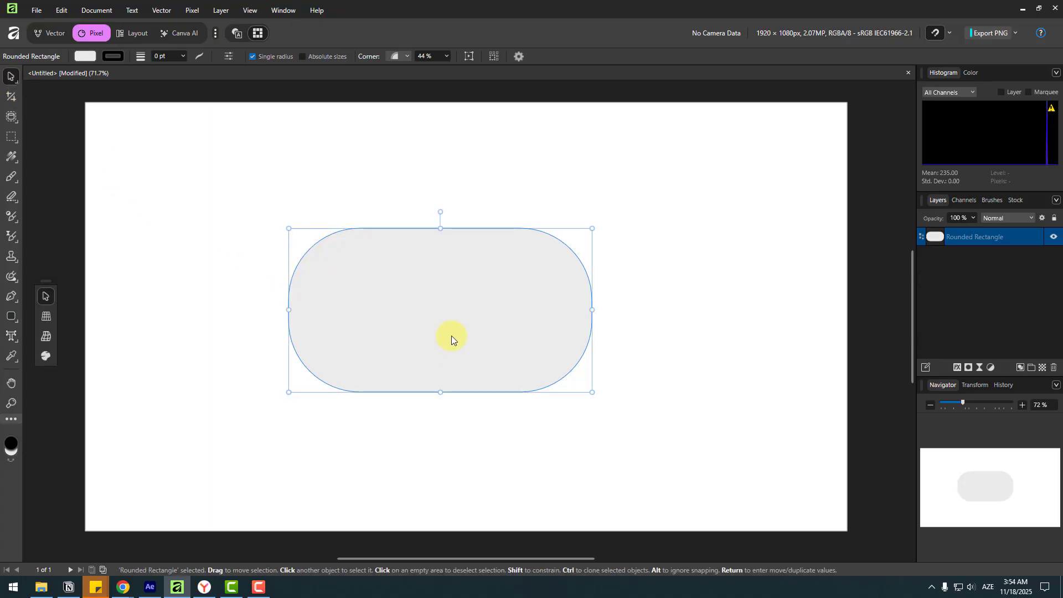
pyautogui.moveTo(451, 336); pyautogui.dragTo(483, 355)
pyautogui.hotkey('ctrl', 'z')
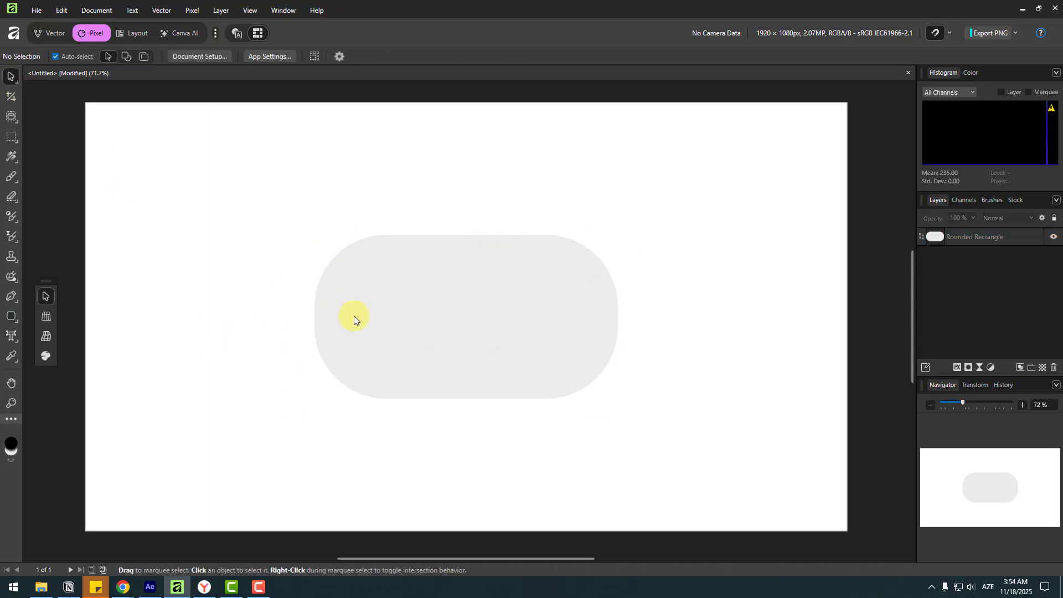
# Fill the rounded rectangle with the blue colour 00A2FF.
pyautogui.click(415, 297)
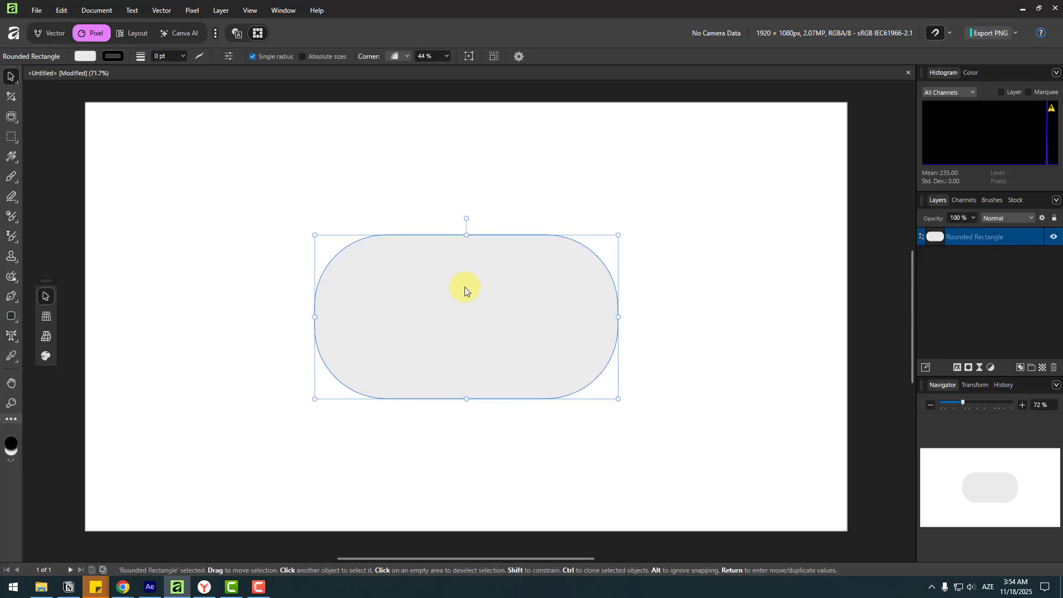
pyautogui.click(970, 73)
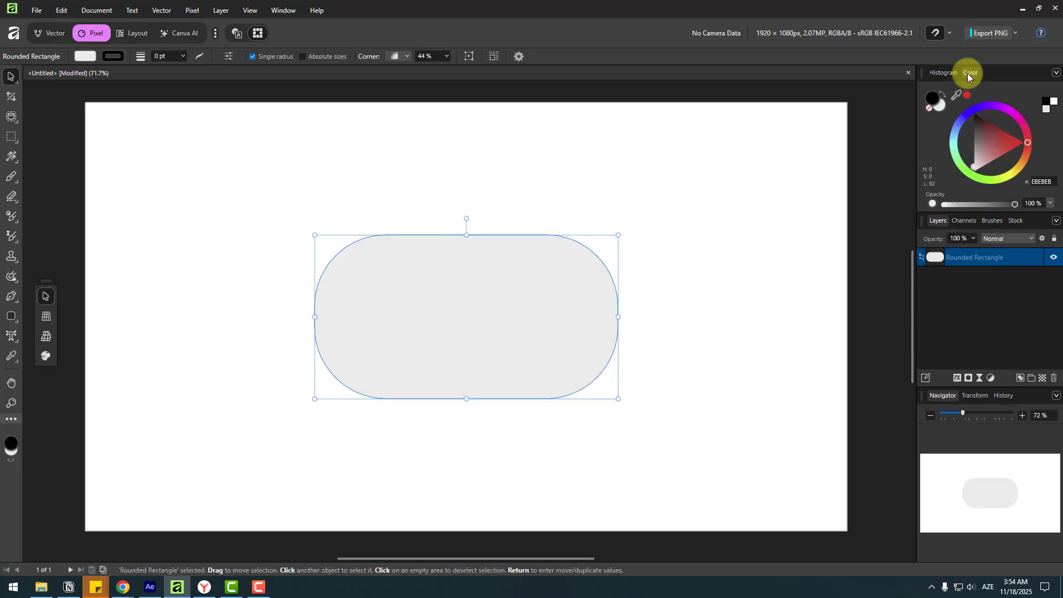
pyautogui.moveTo(963, 124)
pyautogui.mouseDown()
pyautogui.moveTo(978, 154)
pyautogui.moveTo(946, 125)
pyautogui.mouseUp()
pyautogui.click(456, 289)
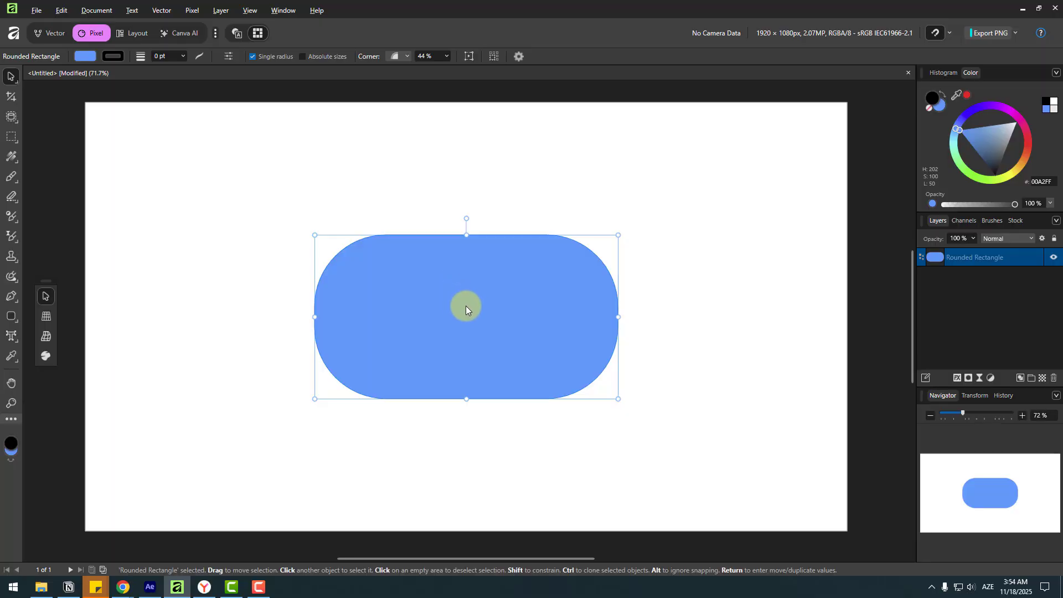
# Duplicate the blue shape upward so the two overlap, naming the lower layer head_1 and the upper copy head_up.
pyautogui.moveTo(463, 313); pyautogui.dragTo(464, 203)
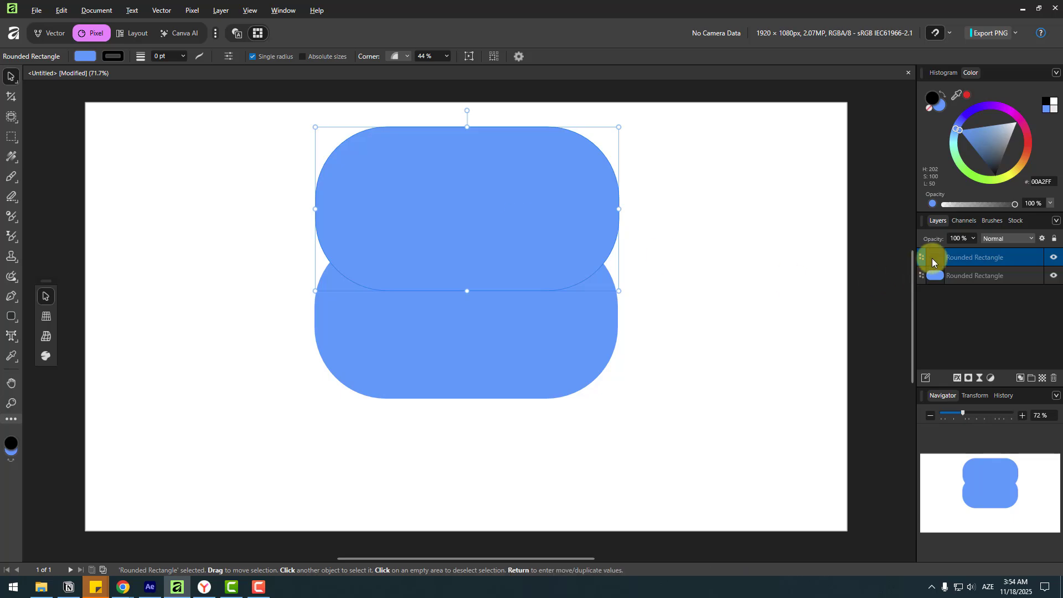
pyautogui.click(965, 277)
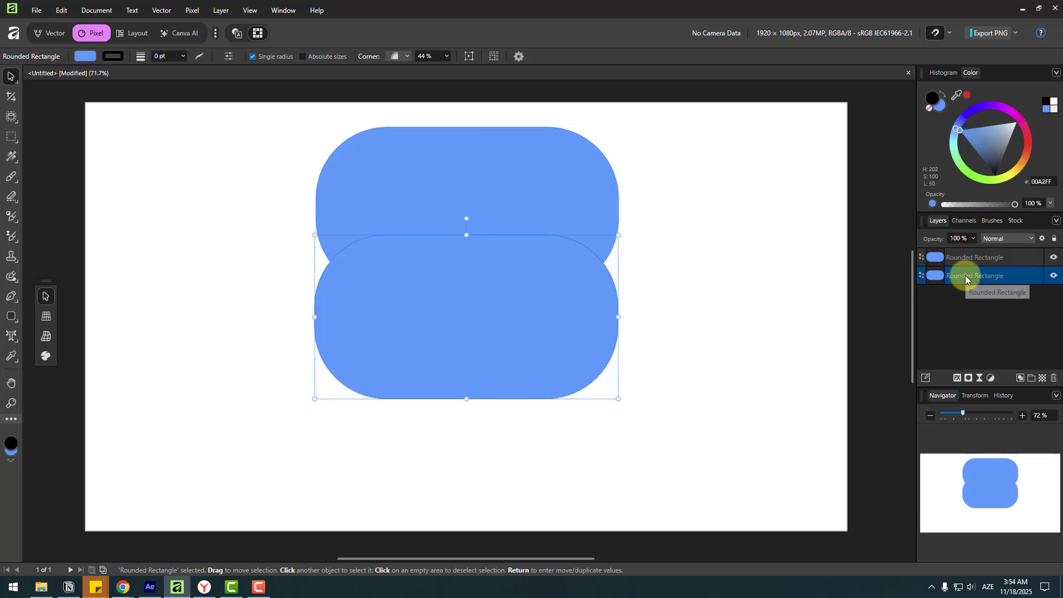
pyautogui.doubleClick(965, 276)
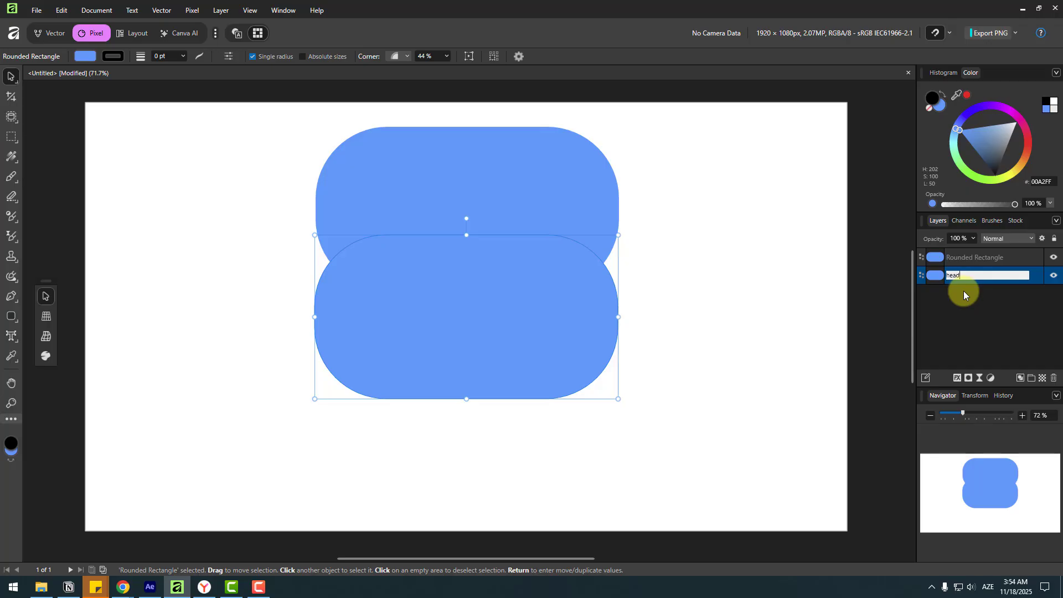
pyautogui.write('head_1')
pyautogui.press('Return')
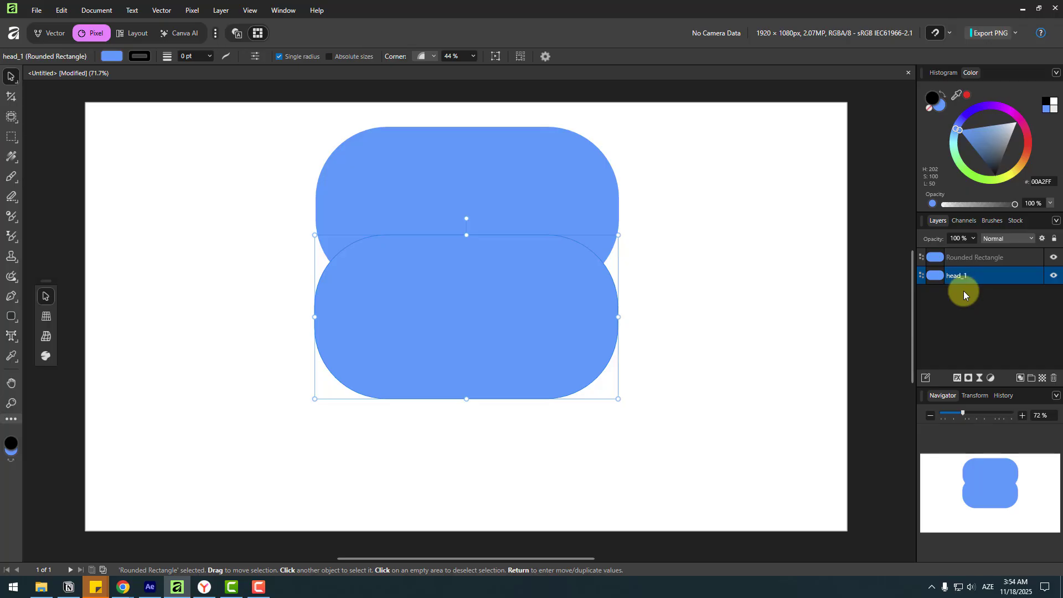
pyautogui.doubleClick(969, 258)
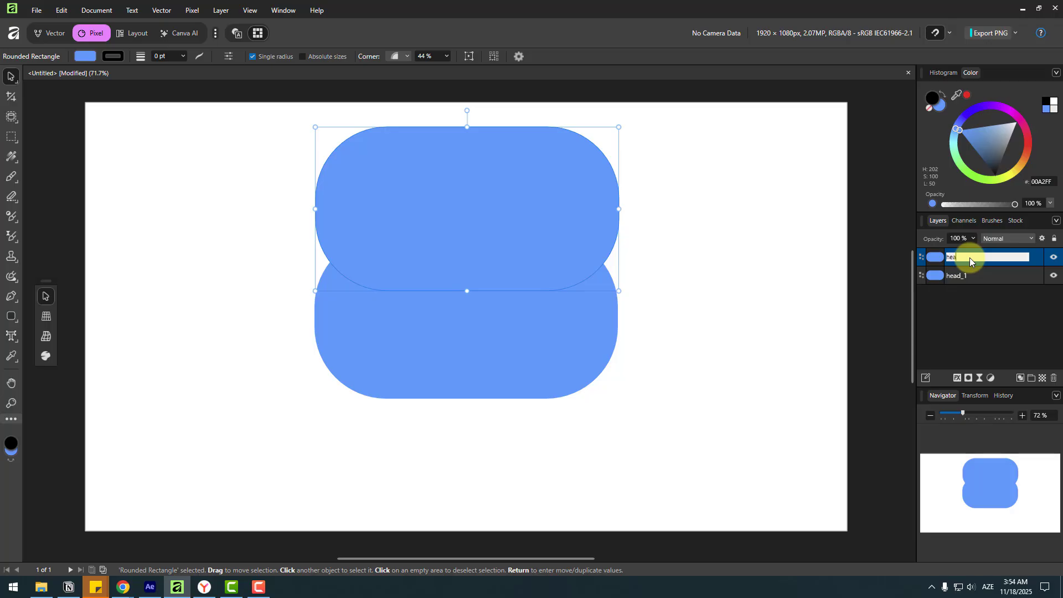
pyautogui.write('head_up')
pyautogui.press('Return')
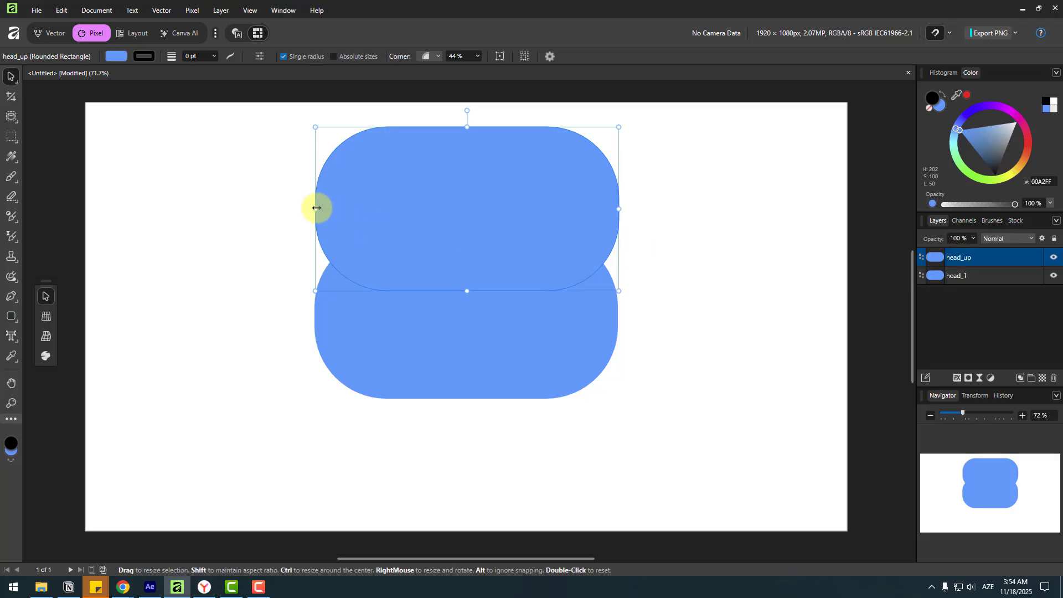
# Narrow the head_up shape and centre it above head_1.
pyautogui.moveTo(314, 208); pyautogui.dragTo(394, 208)
pyautogui.moveTo(492, 214); pyautogui.dragTo(467, 218)
pyautogui.click(273, 225)
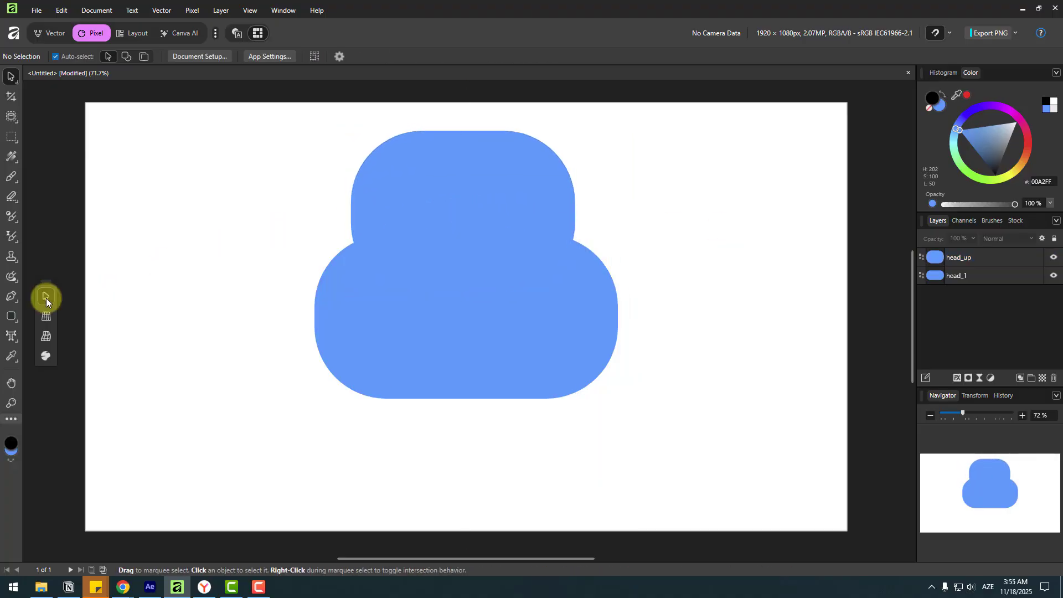
# Draw a circle for the left eye on the upper head and fill it with white.
pyautogui.click(12, 318)
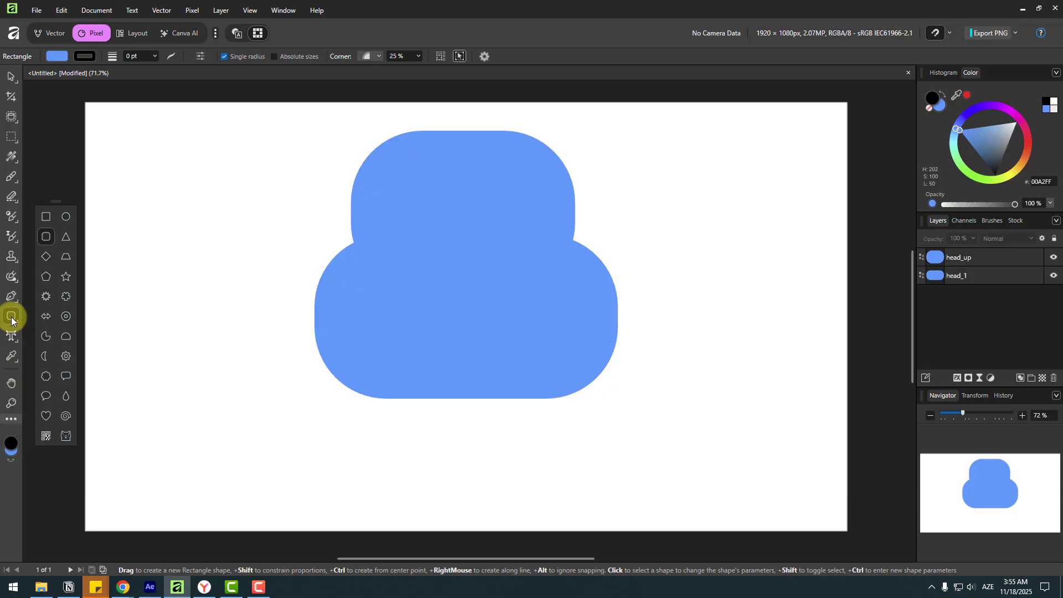
pyautogui.click(64, 219)
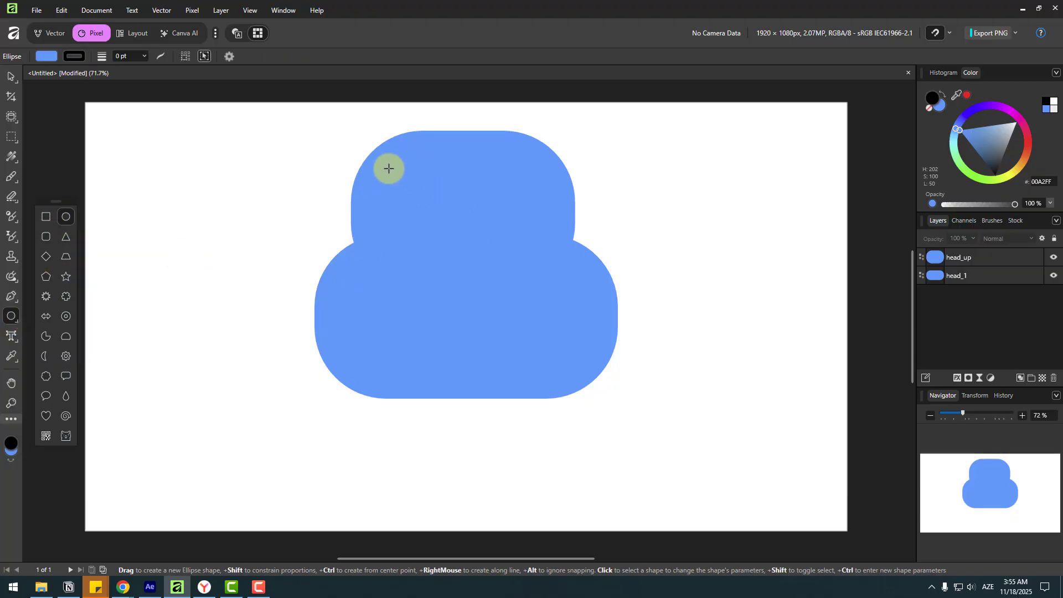
pyautogui.moveTo(388, 162); pyautogui.dragTo(462, 235)
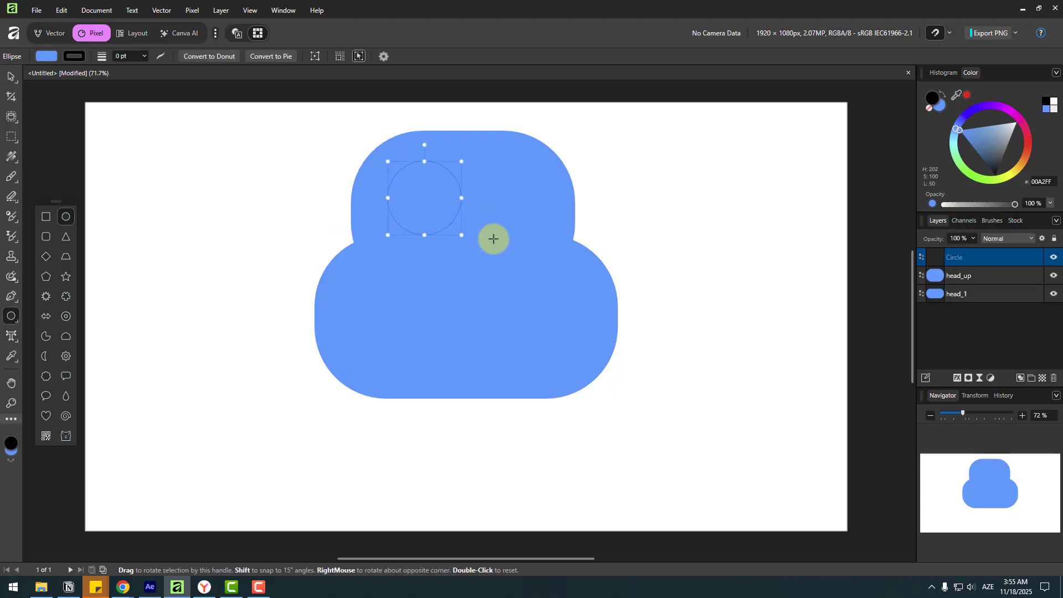
pyautogui.click(1055, 105)
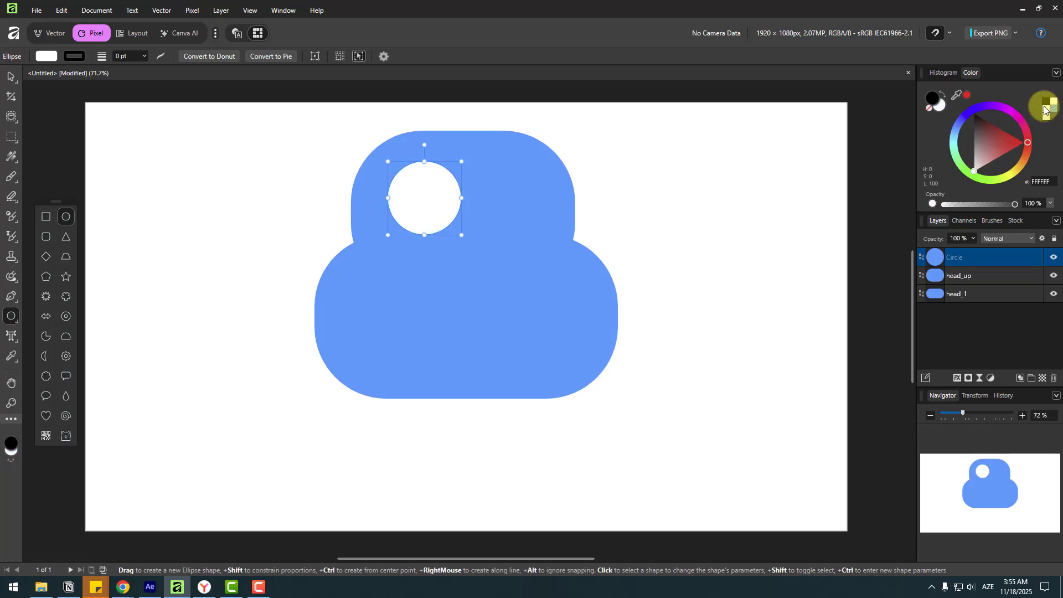
# Rename the white circle's layer eye_white_left.
pyautogui.click(16, 83)
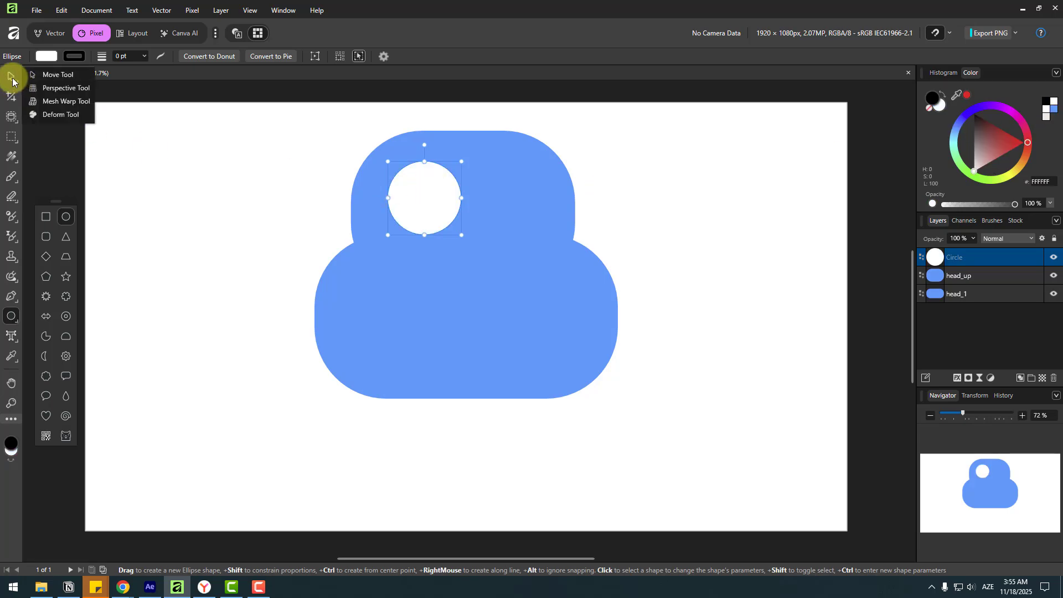
pyautogui.click(50, 74)
pyautogui.doubleClick(954, 257)
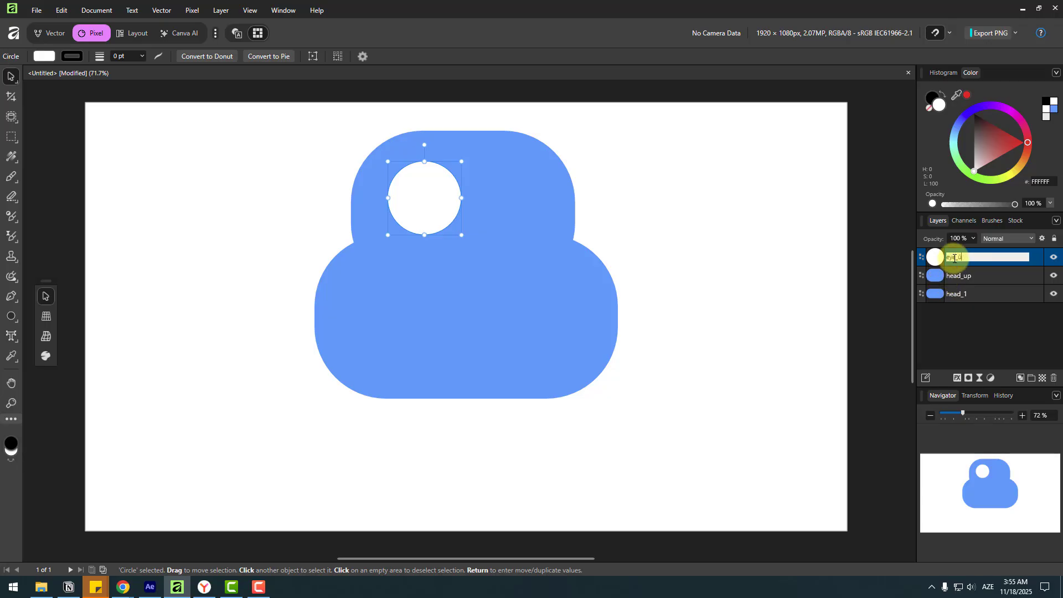
pyautogui.write('eye_white_left')
pyautogui.press('Return')
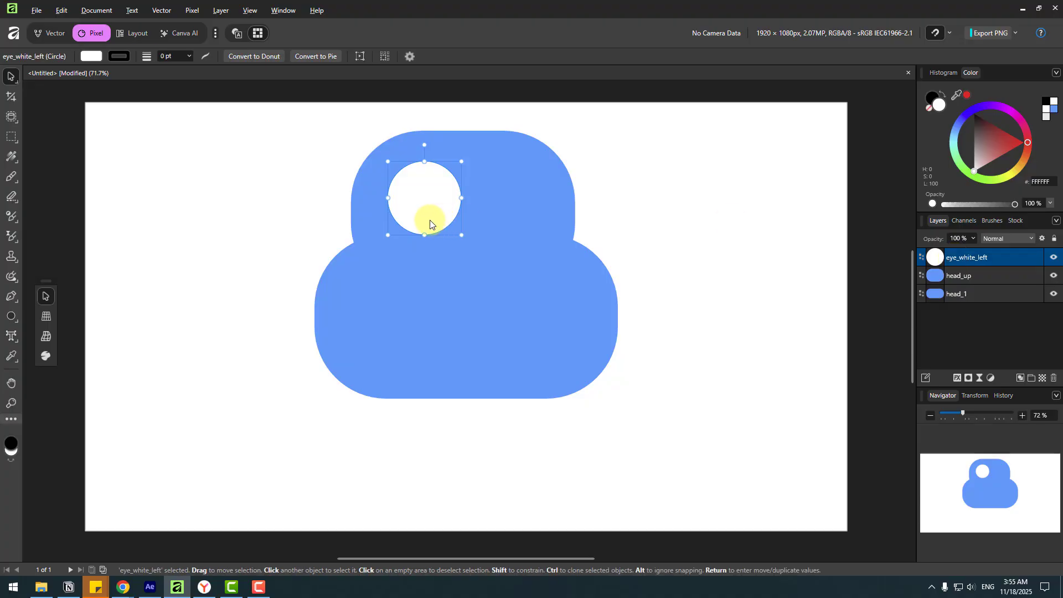
# Duplicate the white eye circle beside the original and rename the copy eye_white_right.
pyautogui.moveTo(422, 220)
pyautogui.mouseDown()
pyautogui.moveTo(509, 222)
pyautogui.moveTo(499, 216)
pyautogui.mouseUp()
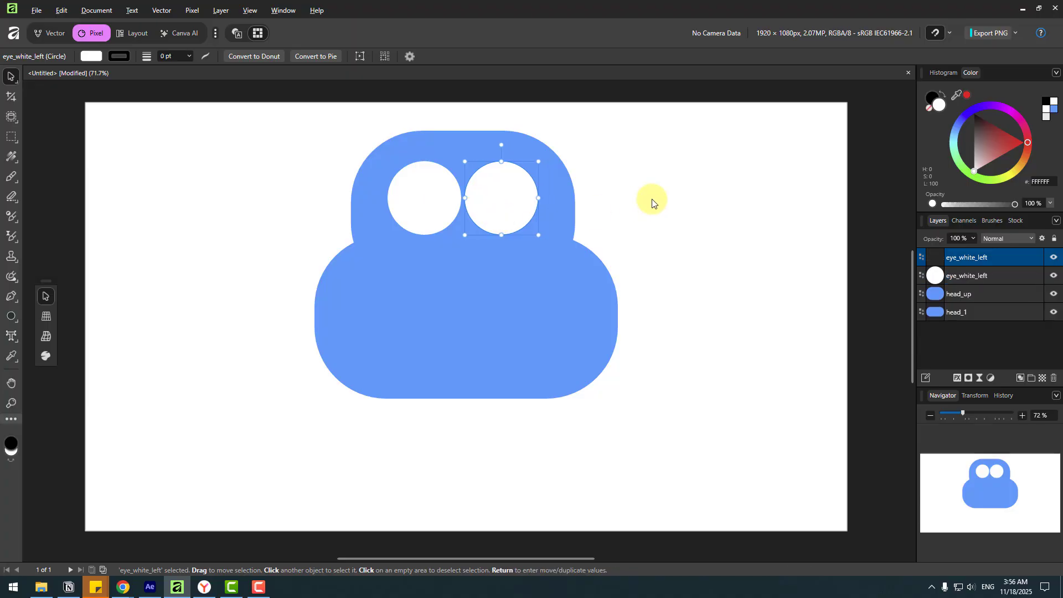
pyautogui.click(650, 199)
pyautogui.click(543, 200)
pyautogui.doubleClick(969, 257)
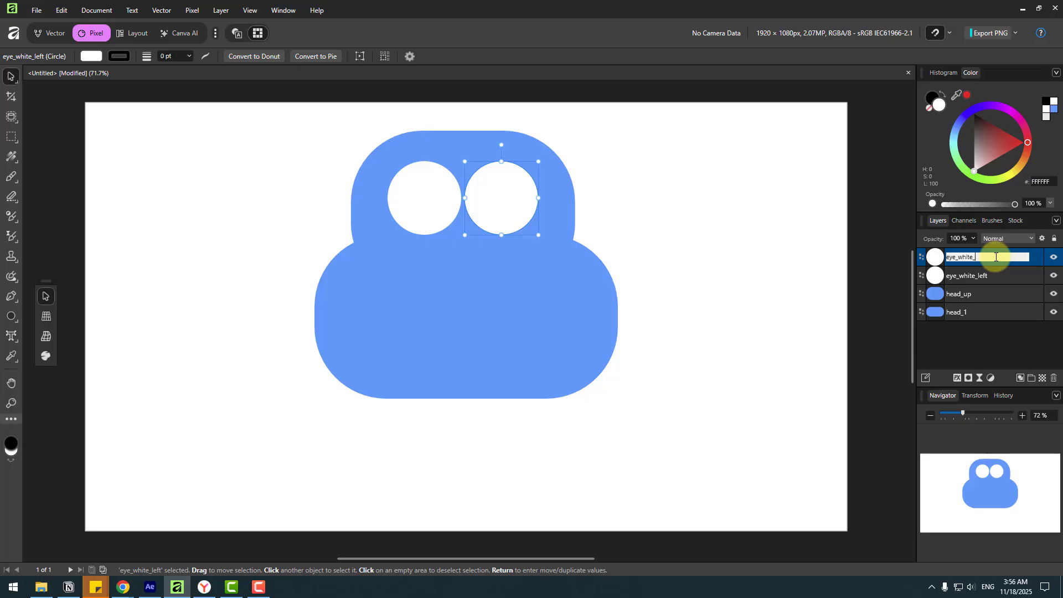
pyautogui.write('right')
pyautogui.press('Return')
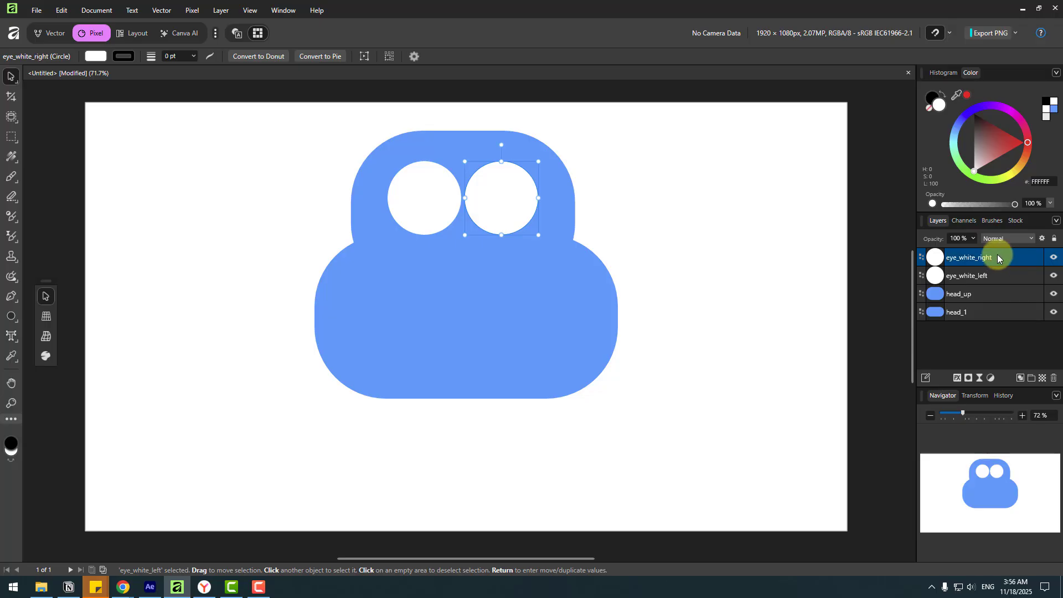
# Select both eye whites and shift them slightly to the left to centre them on the head.
pyautogui.click(607, 222)
pyautogui.click(450, 210)
pyautogui.keyDown('shift'); pyautogui.click(510, 206); pyautogui.keyUp('shift')
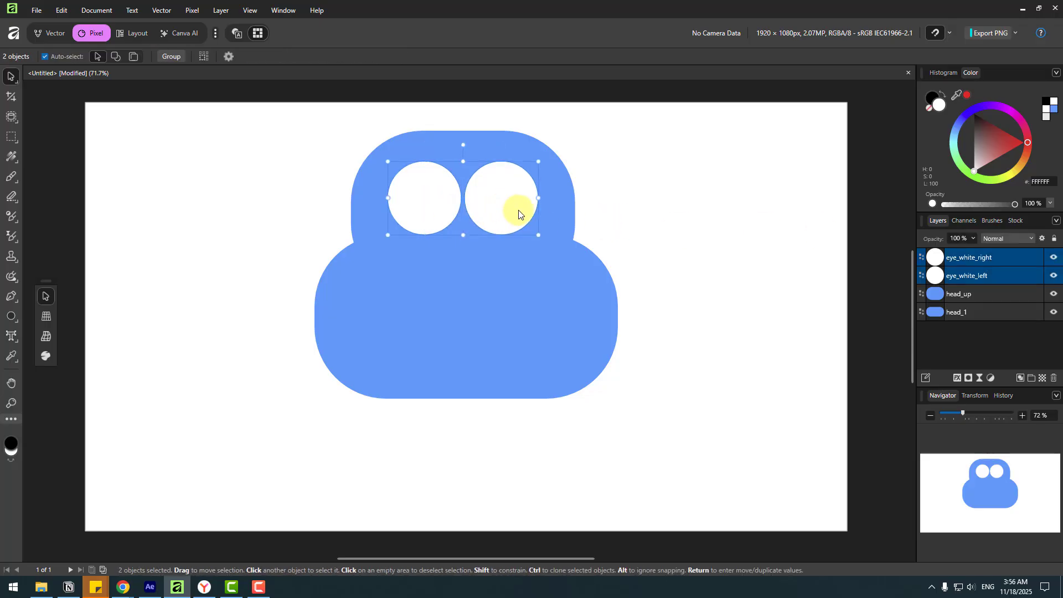
pyautogui.moveTo(514, 218); pyautogui.dragTo(508, 217)
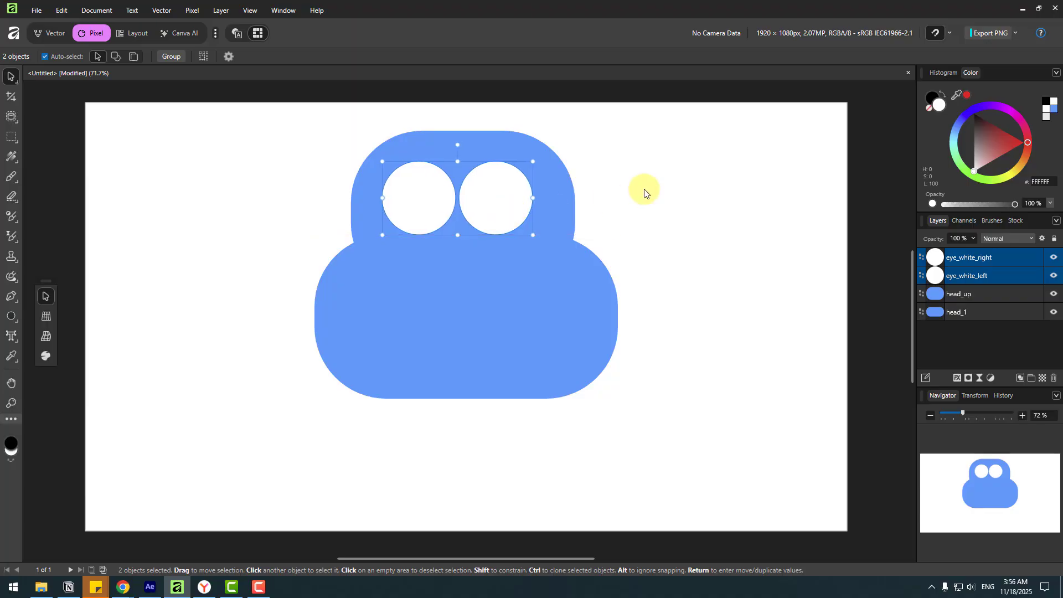
# Add black pupils by duplicating both eye whites, scaling the copies down inside the originals and filling them with black.
pyautogui.click(956, 277)
pyautogui.keyDown('shift'); pyautogui.click(962, 260); pyautogui.keyUp('shift')
pyautogui.moveTo(485, 208)
pyautogui.mouseDown()
pyautogui.moveTo(475, 280)
pyautogui.moveTo(485, 288)
pyautogui.mouseUp()
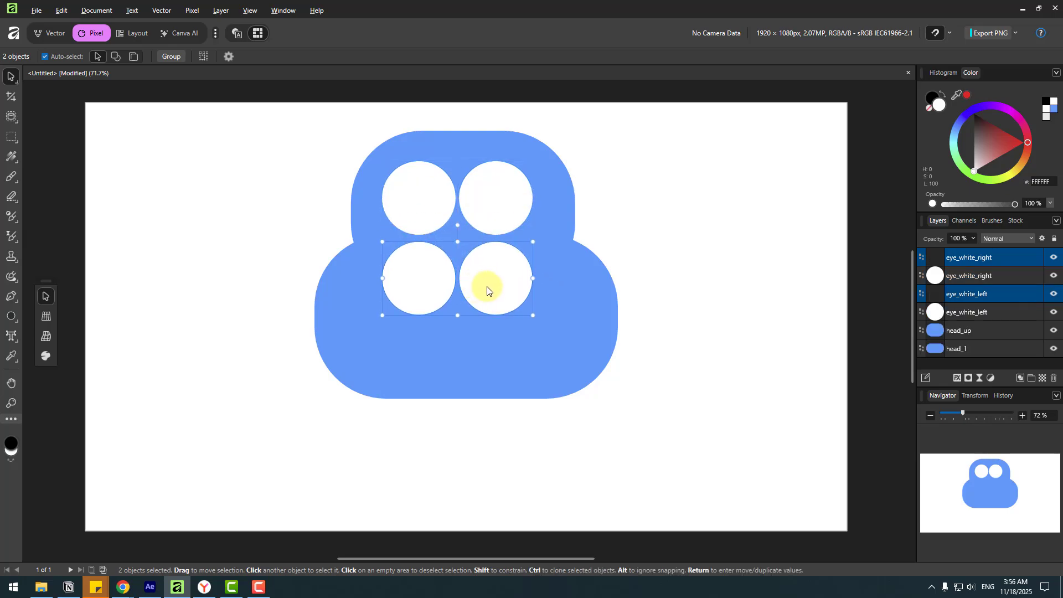
pyautogui.moveTo(383, 242); pyautogui.dragTo(417, 213)
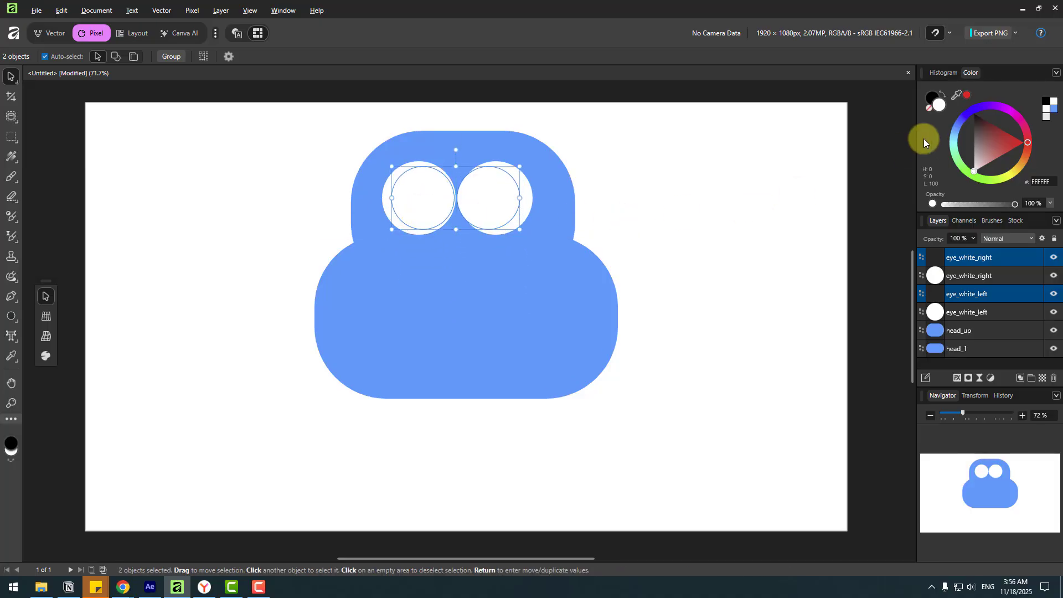
pyautogui.click(1048, 105)
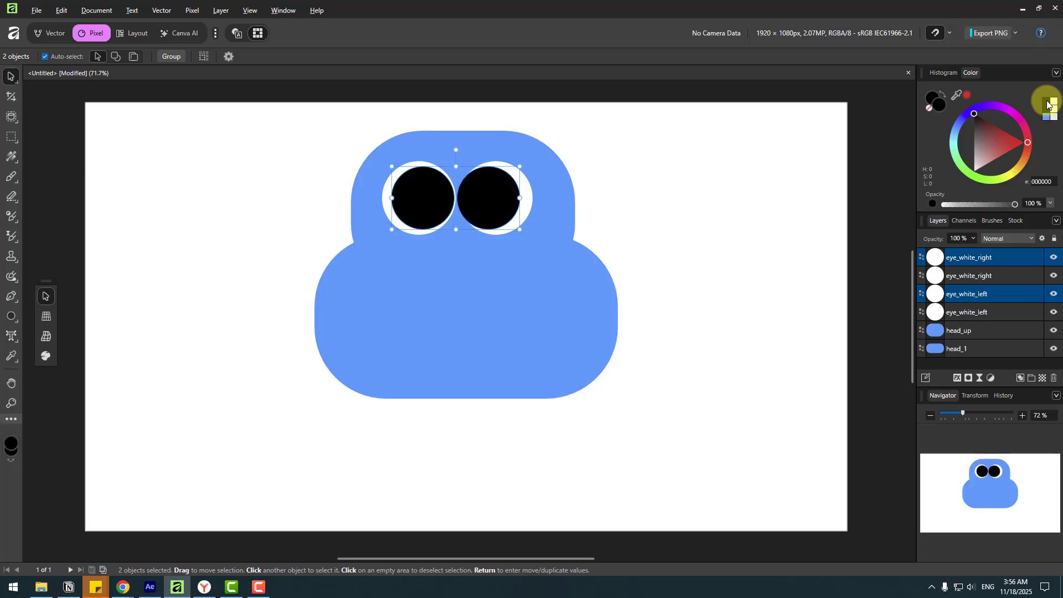
# Move each black pupil to the centre of its white eye circle.
pyautogui.click(711, 188)
pyautogui.click(493, 194)
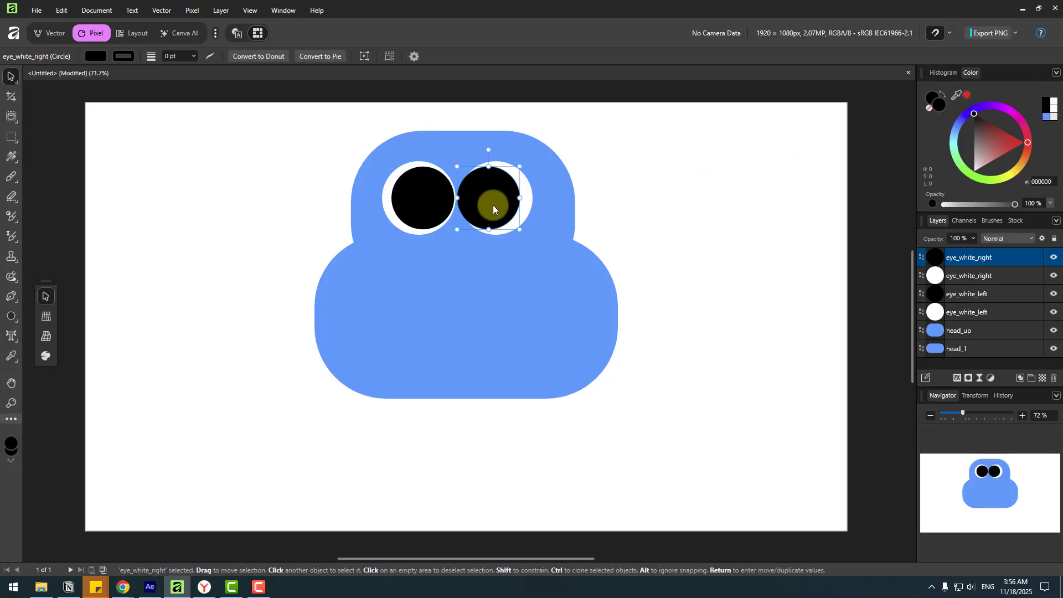
pyautogui.moveTo(493, 205); pyautogui.dragTo(433, 199)
pyautogui.click(714, 192)
pyautogui.click(430, 197)
pyautogui.click(175, 193)
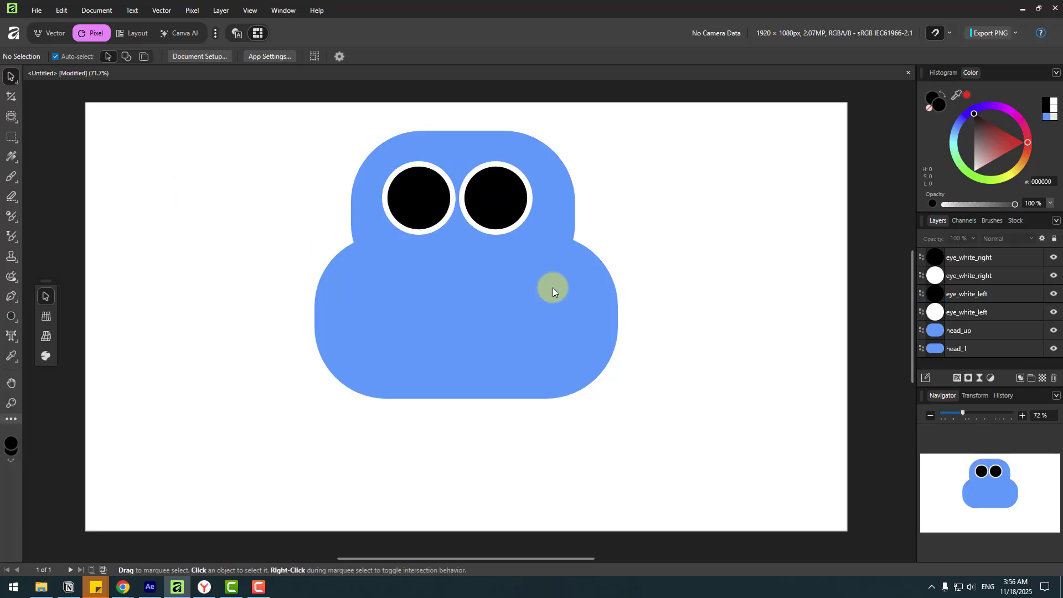
# Reorder the left pupil's layer directly above both eye-white layers and rename it black_left.
pyautogui.click(960, 296)
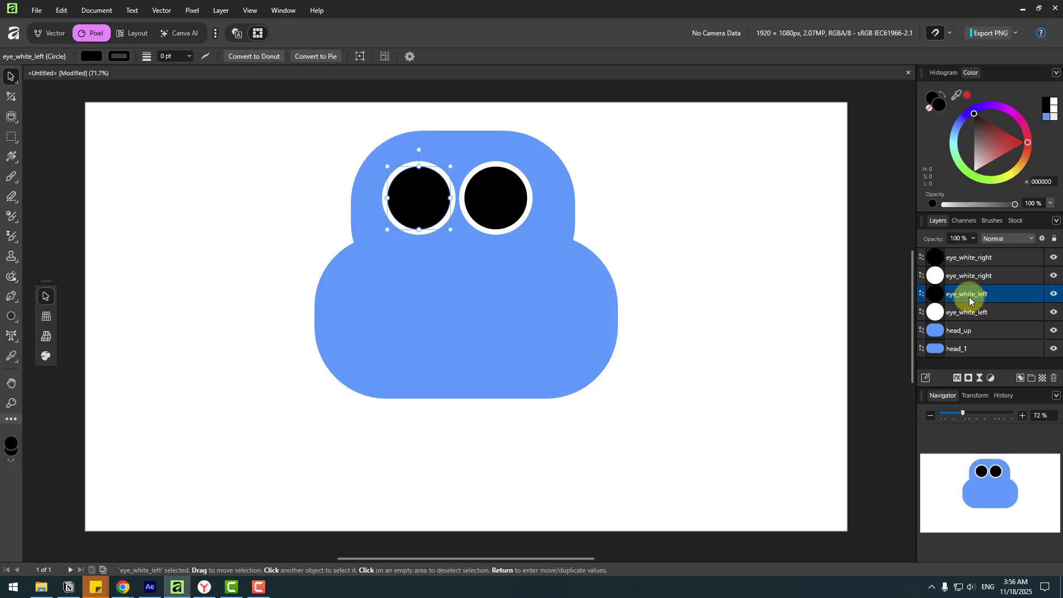
pyautogui.moveTo(962, 295); pyautogui.dragTo(976, 276)
pyautogui.doubleClick(961, 277)
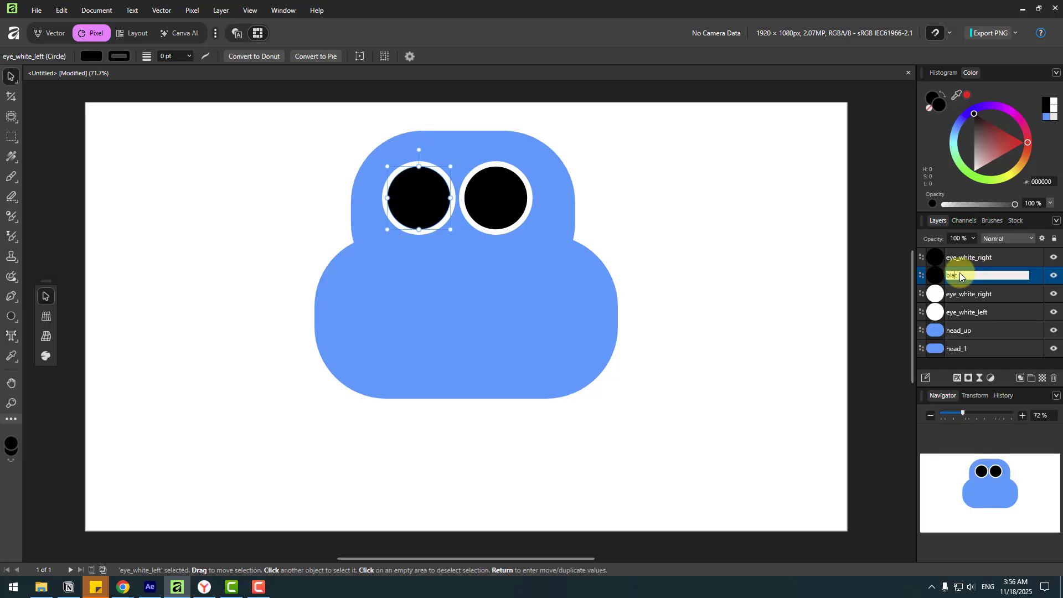
pyautogui.write('black_left')
pyautogui.press('Return')
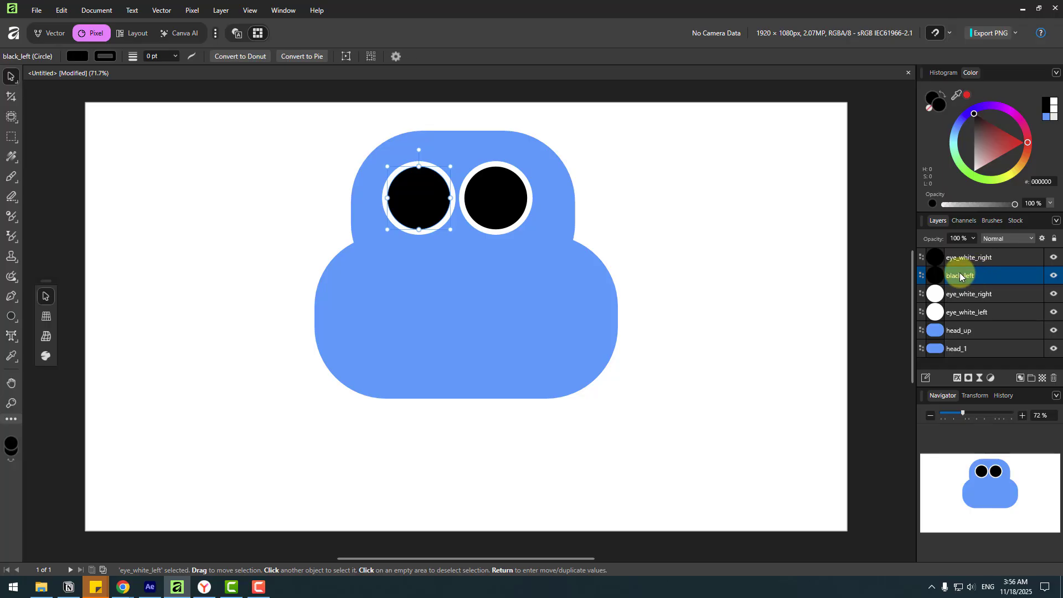
# Rename the right pupil's layer black_right and clear the selection.
pyautogui.doubleClick(965, 257)
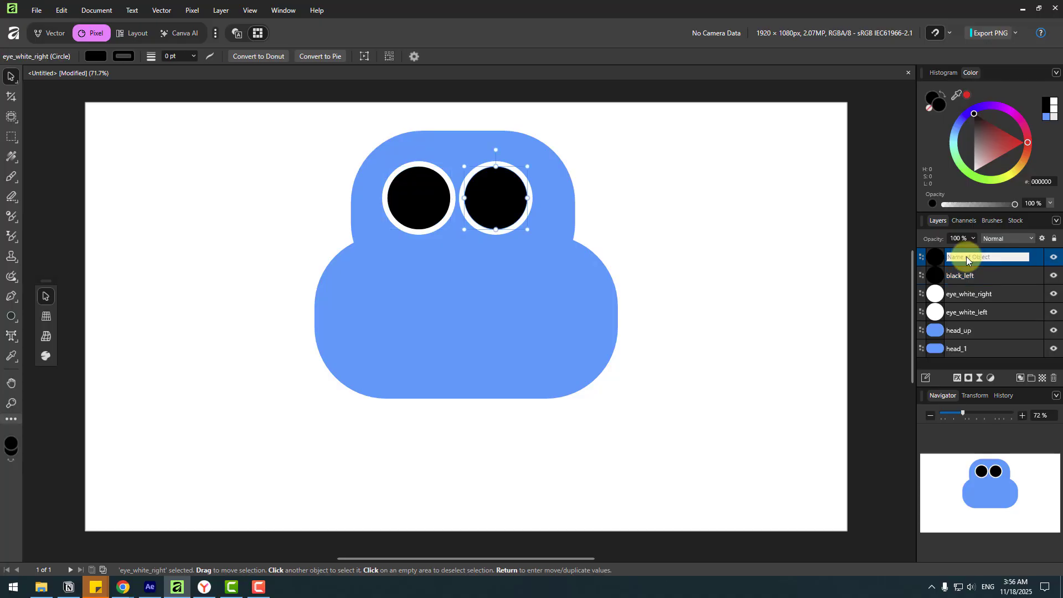
pyautogui.write('black_right')
pyautogui.press('Return')
pyautogui.press('Escape')
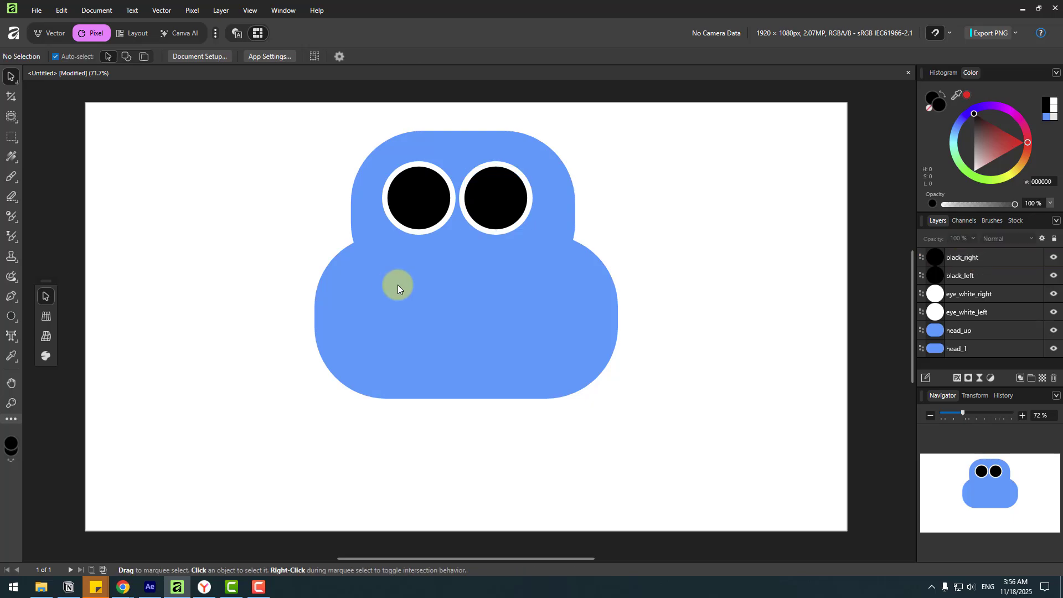
# Draw a black crescent on the body, rotate it a quarter turn counter-clockwise into a smile and move it below the eyes.
pyautogui.click(11, 320)
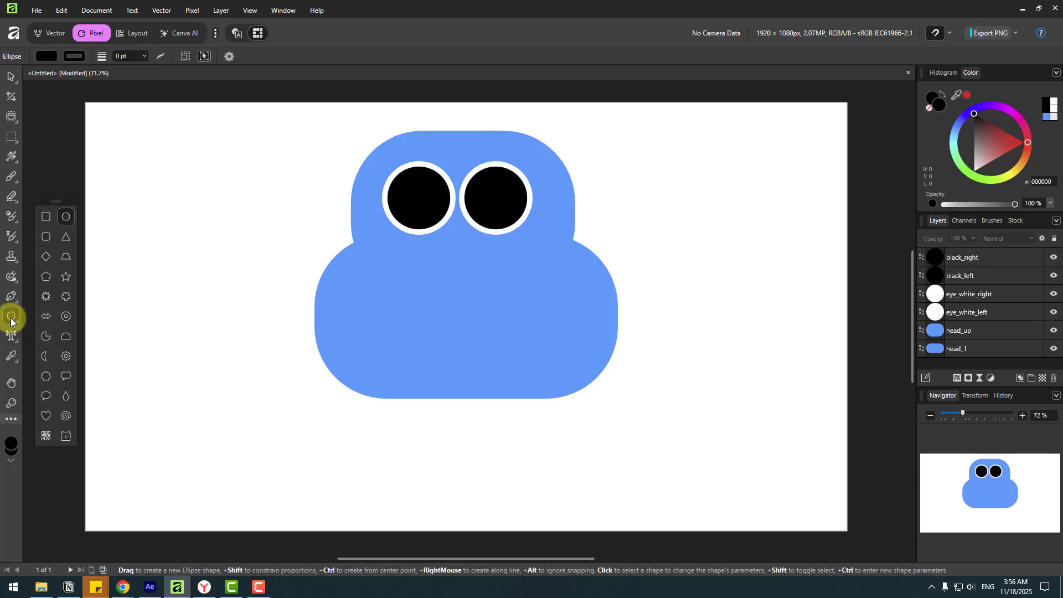
pyautogui.click(43, 357)
pyautogui.moveTo(419, 314); pyautogui.dragTo(463, 390)
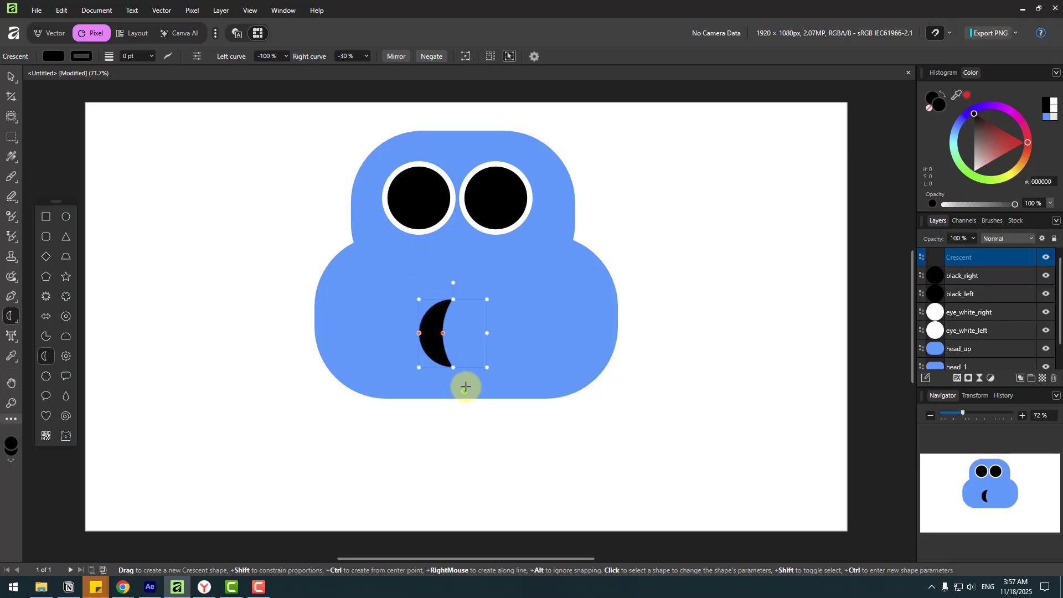
pyautogui.click(10, 79)
pyautogui.moveTo(489, 294); pyautogui.dragTo(404, 290)
pyautogui.moveTo(456, 354); pyautogui.dragTo(467, 295)
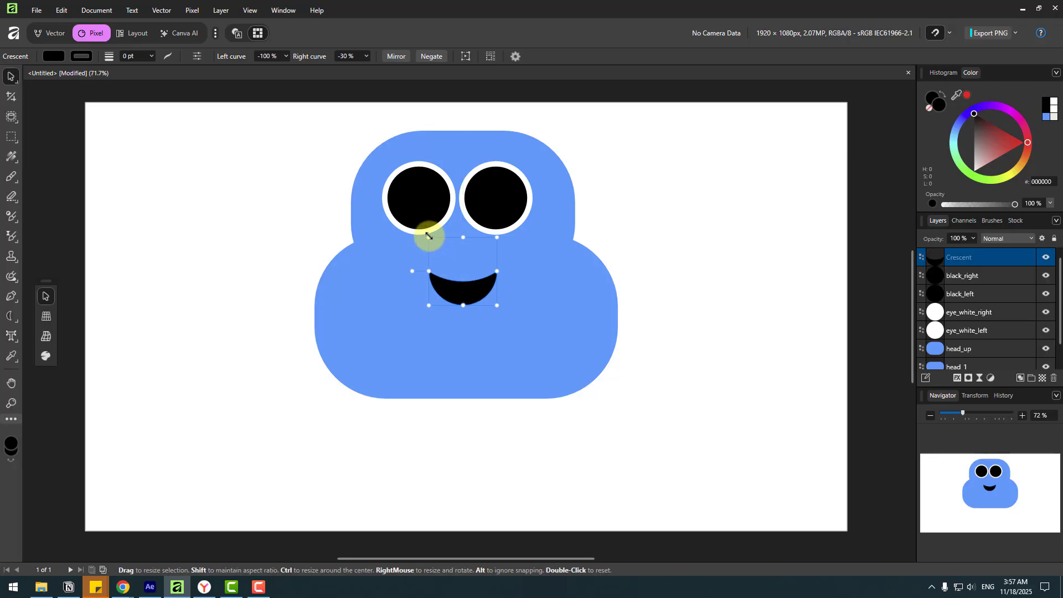
# Shrink the crescent mouth and centre it just below the eyes.
pyautogui.moveTo(429, 236); pyautogui.dragTo(458, 261)
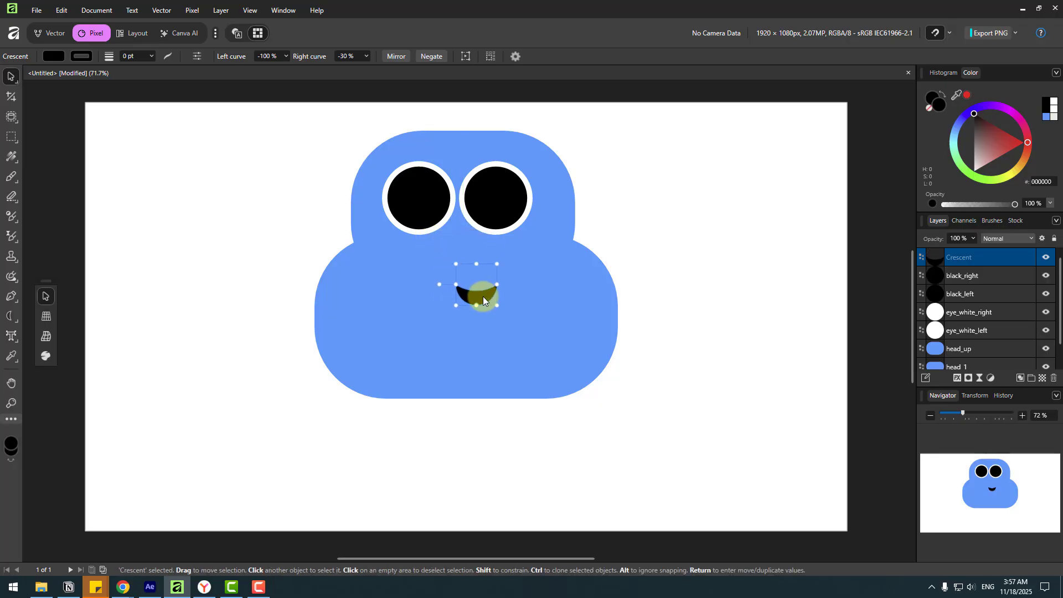
pyautogui.moveTo(483, 301); pyautogui.dragTo(465, 291)
pyautogui.click(275, 324)
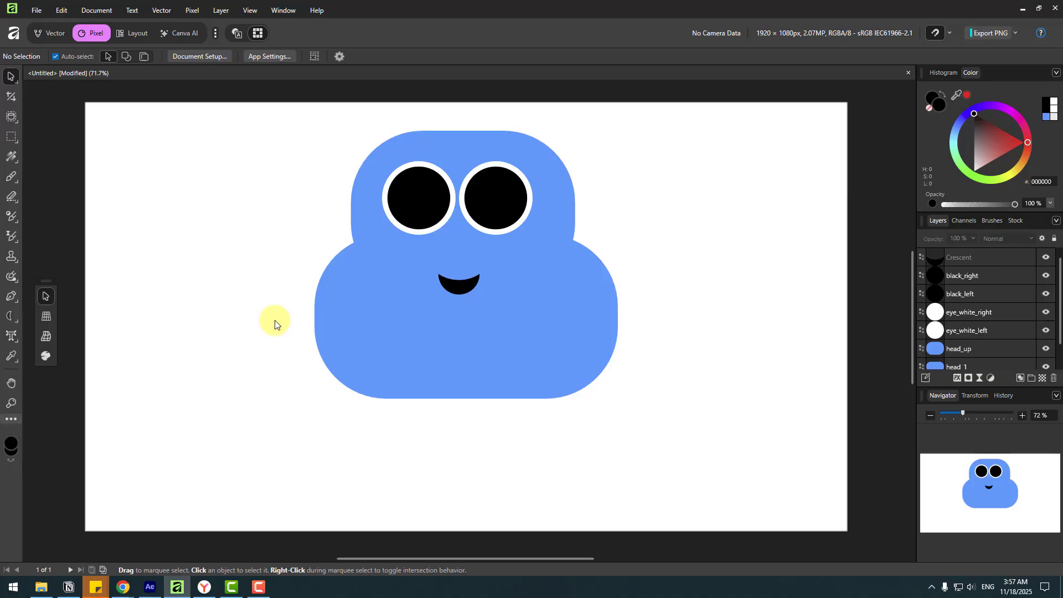
# Export the whole document with the PSD (preserve accuracy) preset as "character" in the Desktop's Character folder.
pyautogui.click(39, 11)
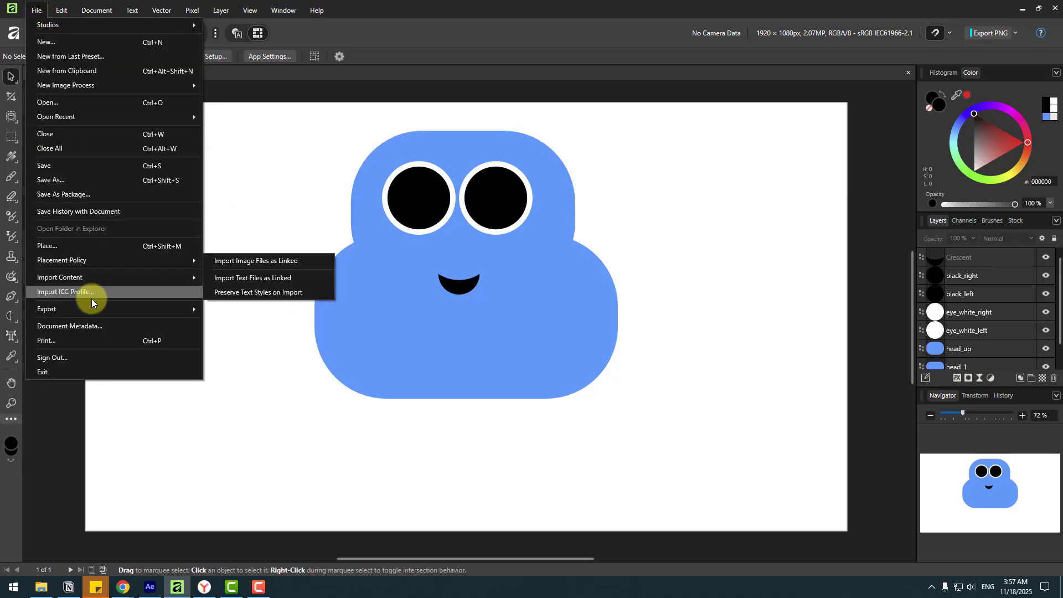
pyautogui.click(228, 310)
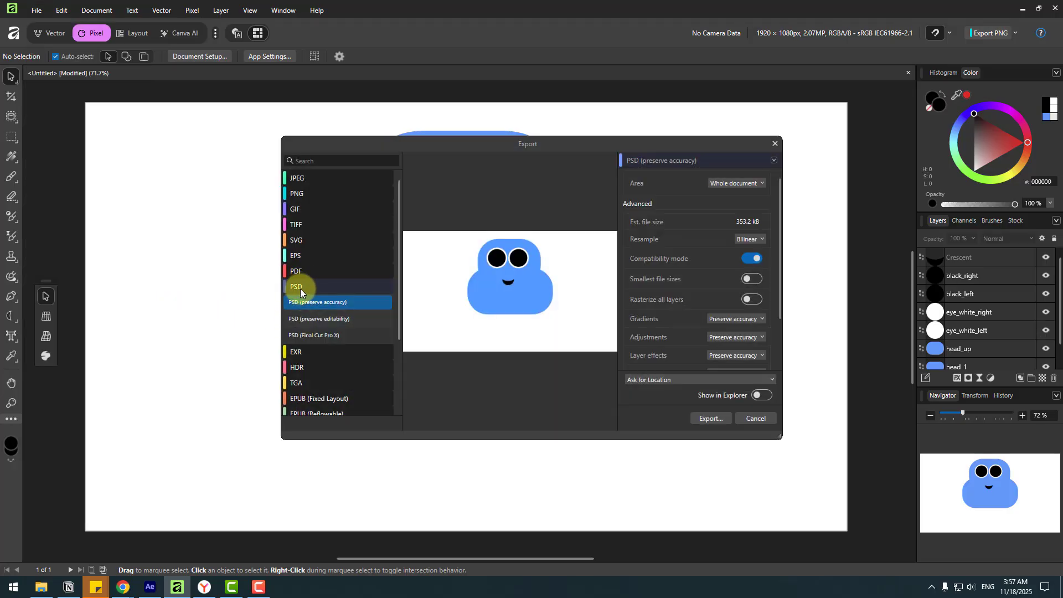
pyautogui.moveTo(779, 188)
pyautogui.mouseDown()
pyautogui.moveTo(770, 237)
pyautogui.moveTo(778, 183)
pyautogui.mouseUp()
pyautogui.click(707, 419)
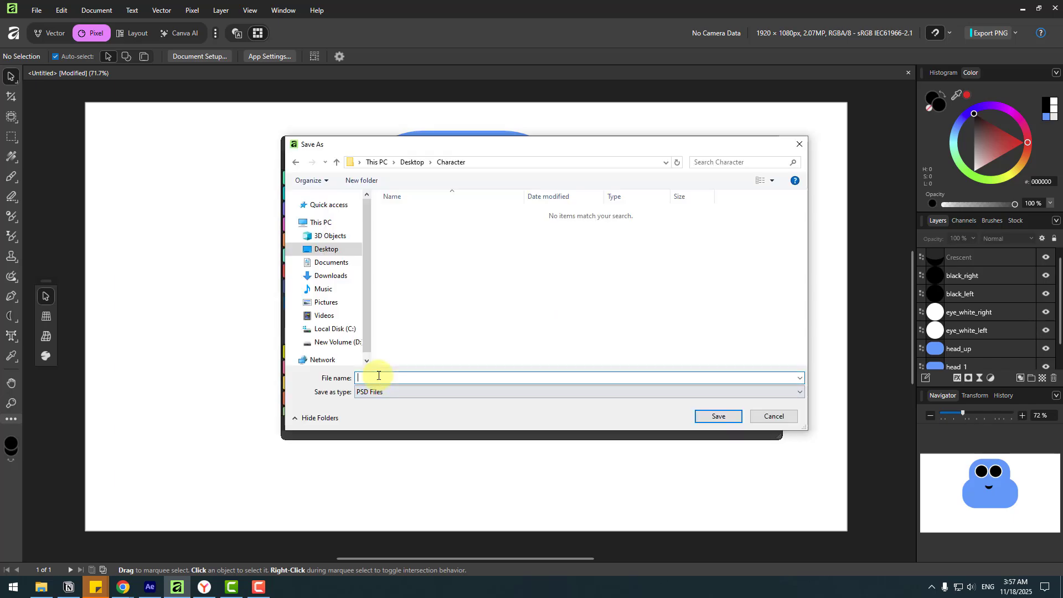
pyautogui.write('character')
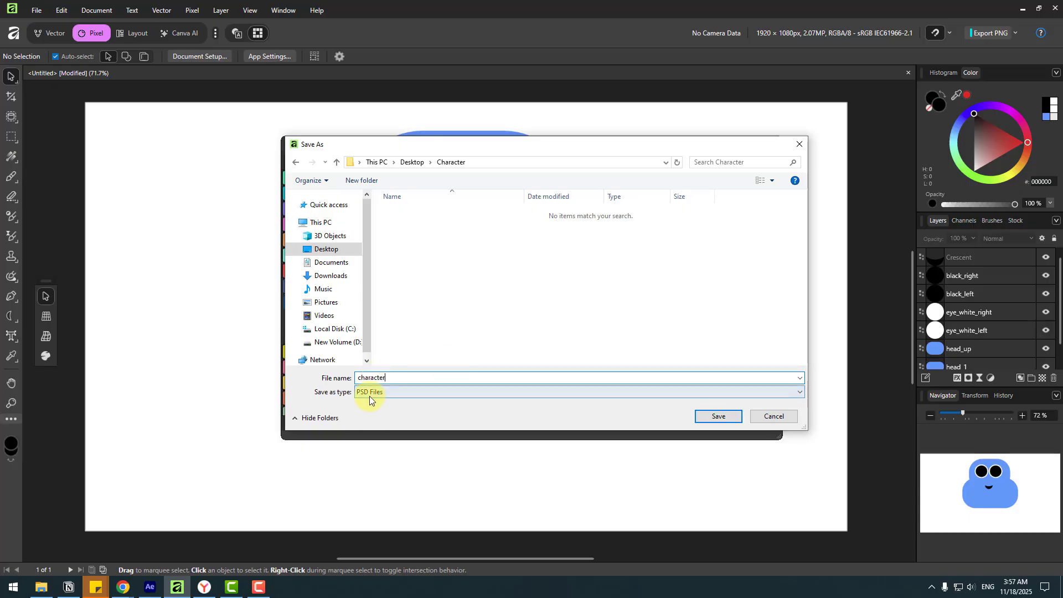
pyautogui.click(705, 419)
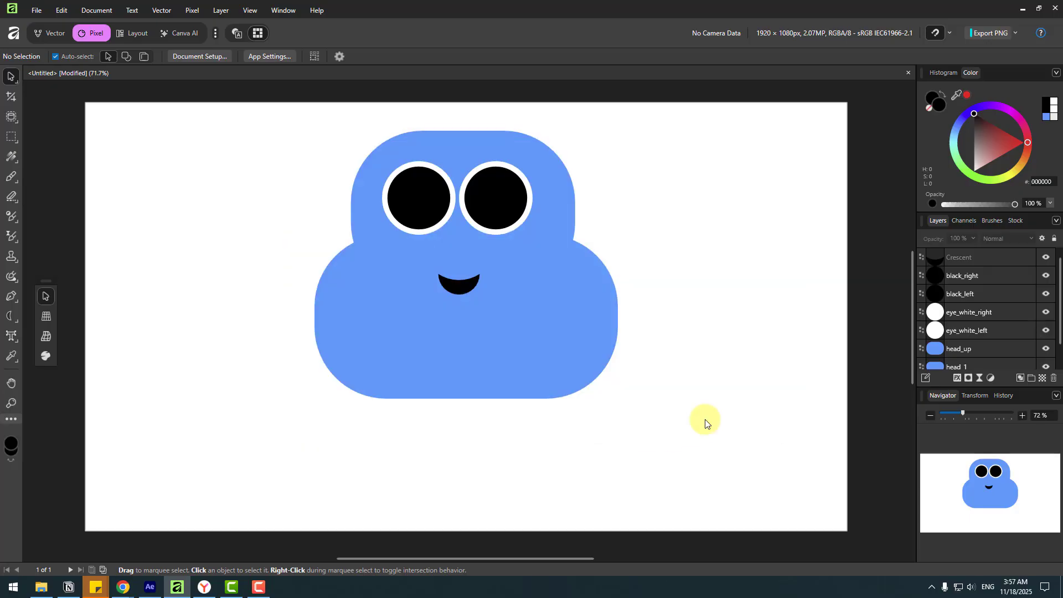
# Switch to After Effects and import the character PSD as Composition - Retain Layer Sizes with editable layer styles.
pyautogui.click(149, 586)
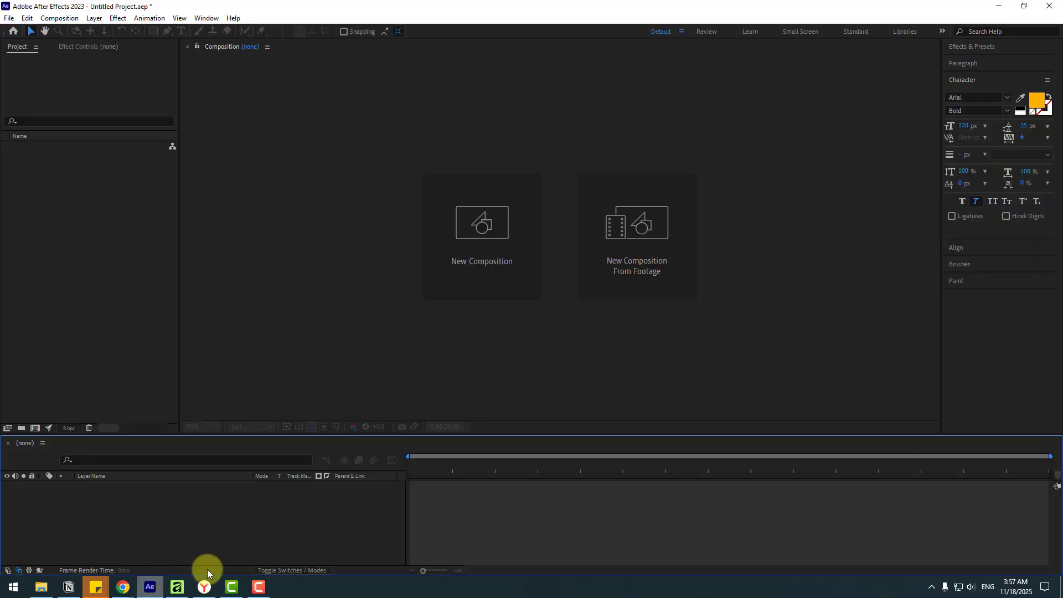
pyautogui.click(98, 208)
pyautogui.rightClick(72, 190)
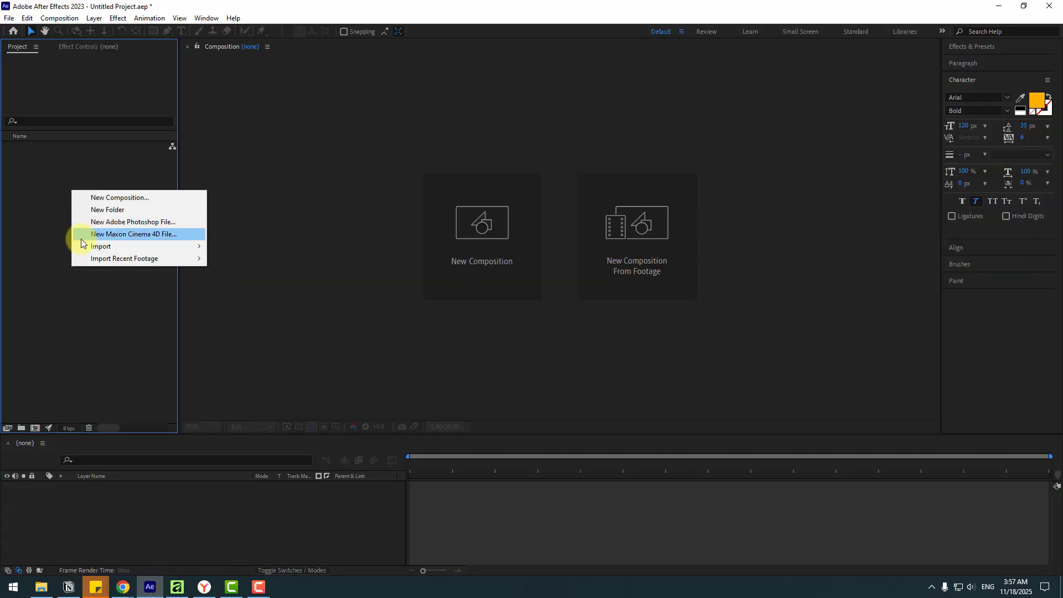
pyautogui.moveTo(85, 247)
pyautogui.click(220, 246)
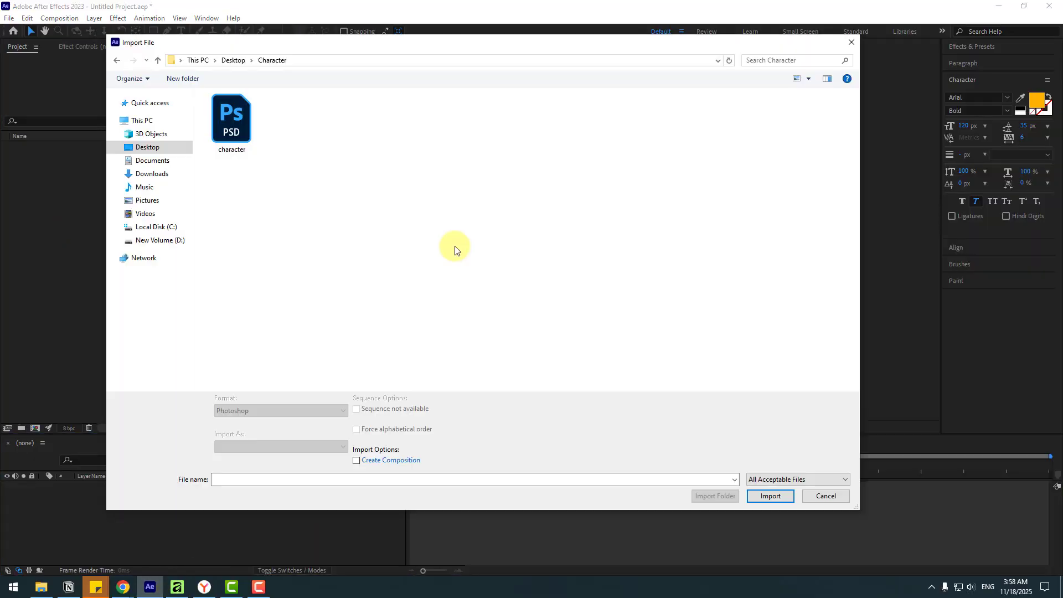
pyautogui.click(235, 139)
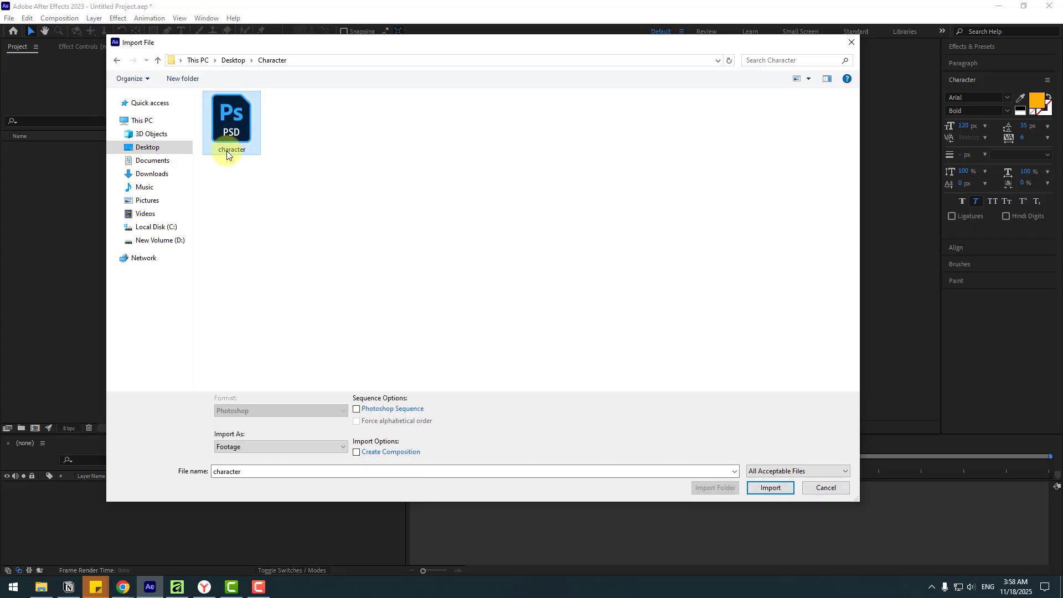
pyautogui.click(213, 447)
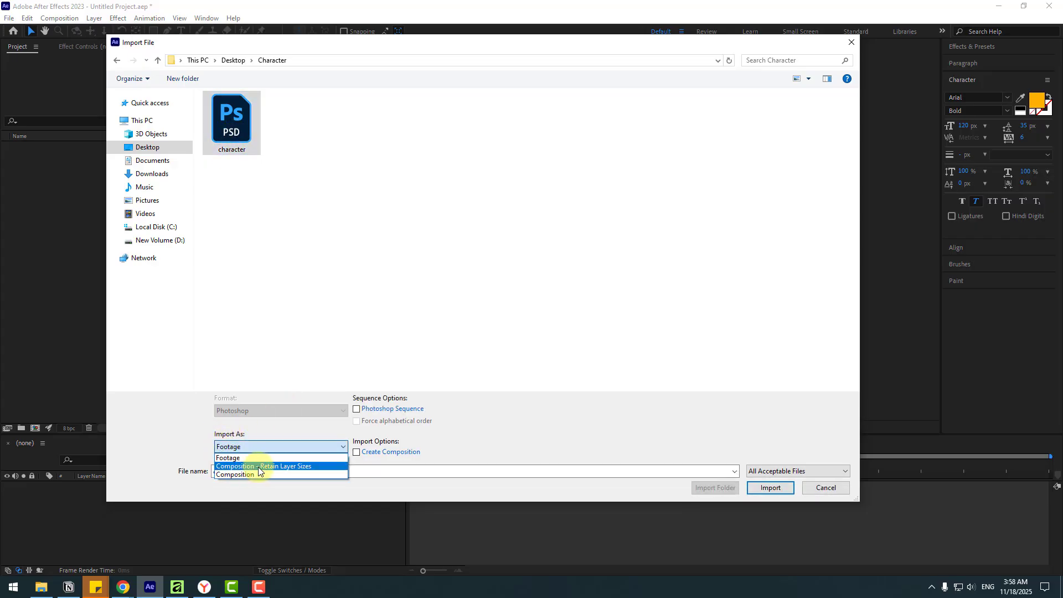
pyautogui.click(767, 487)
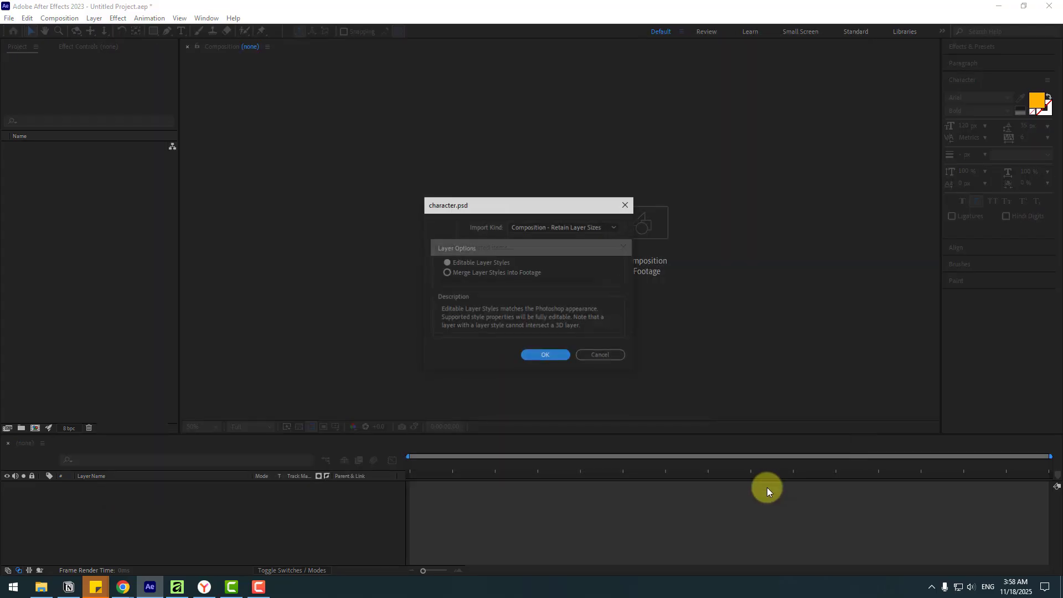
pyautogui.click(526, 355)
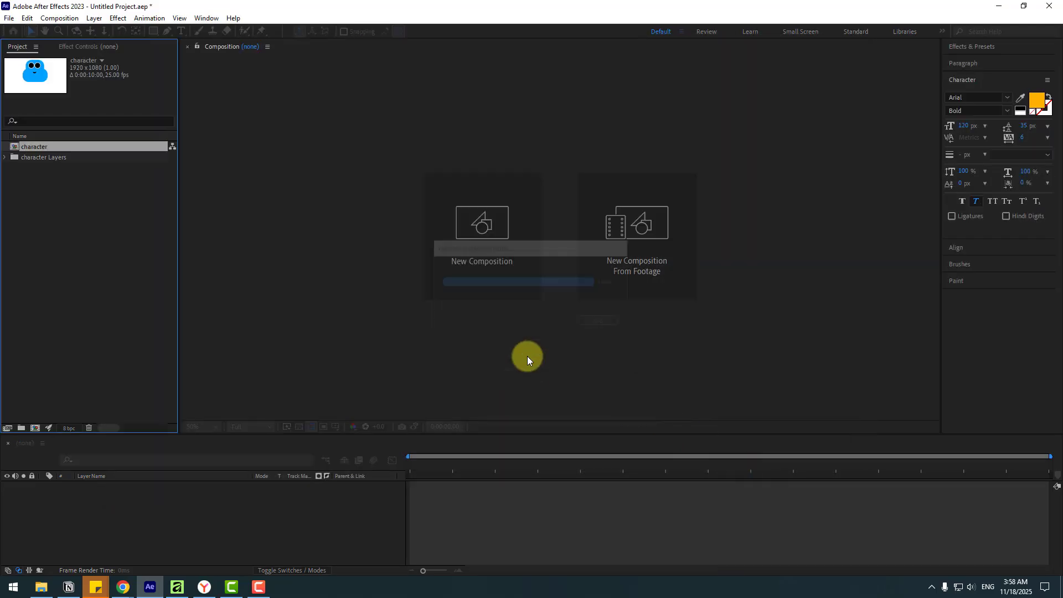
# Open the character composition and lock its Background layer.
pyautogui.doubleClick(38, 146)
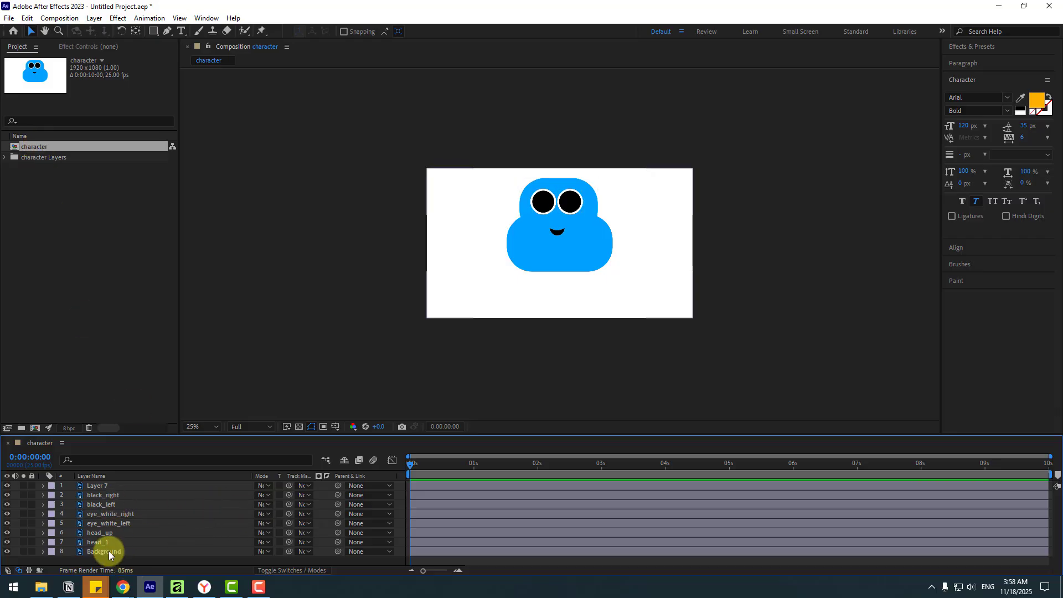
pyautogui.click(94, 553)
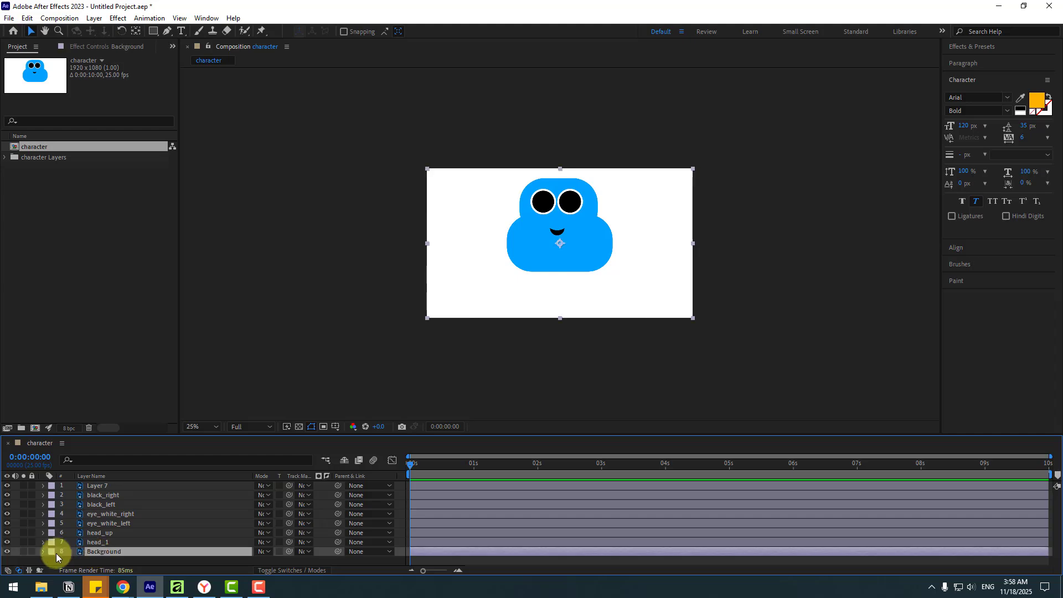
pyautogui.click(32, 551)
# Select all the character layers, show the Title/Action Safe guides and move the character down to the centre of the frame.
pyautogui.moveTo(410, 159); pyautogui.dragTo(614, 276)
pyautogui.click(336, 427)
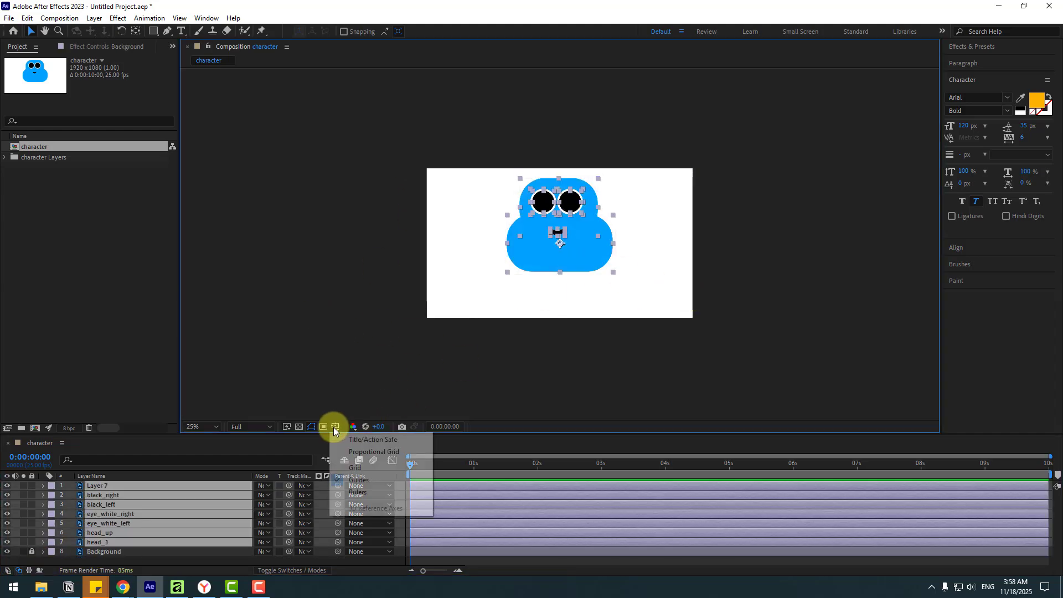
pyautogui.click(390, 441)
pyautogui.moveTo(586, 254); pyautogui.dragTo(576, 268)
pyautogui.click(242, 416)
# Add a null object to the character composition and centre its anchor point within its box.
pyautogui.click(206, 427)
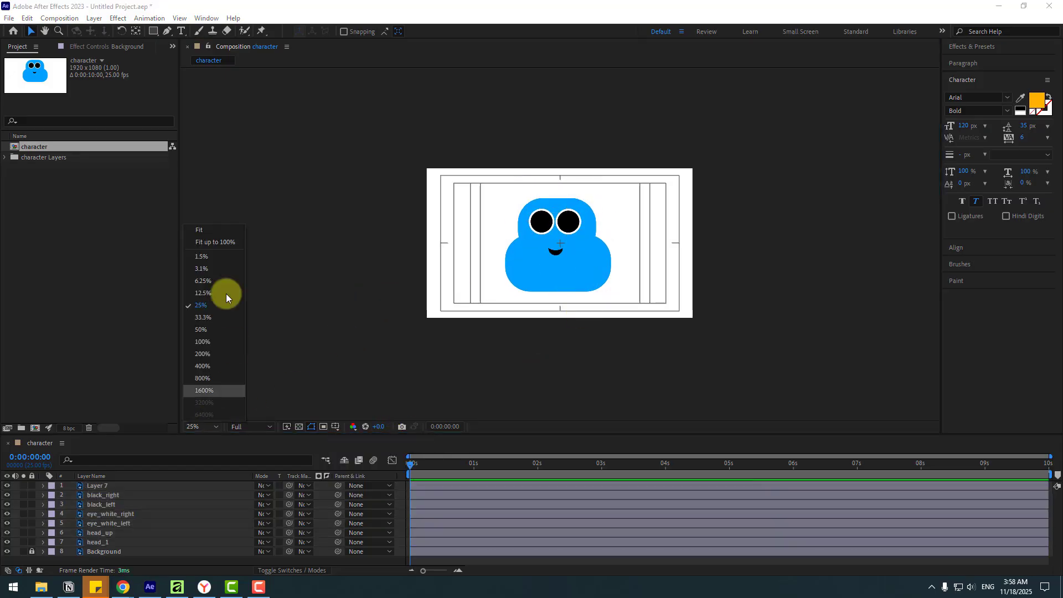
pyautogui.click(217, 241)
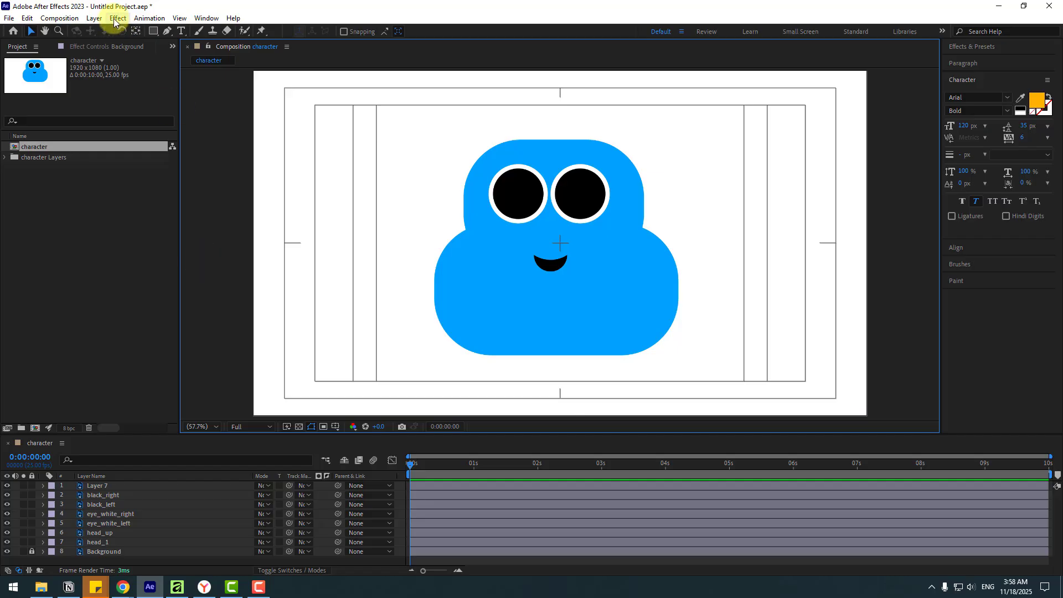
pyautogui.click(96, 18)
pyautogui.moveTo(222, 35)
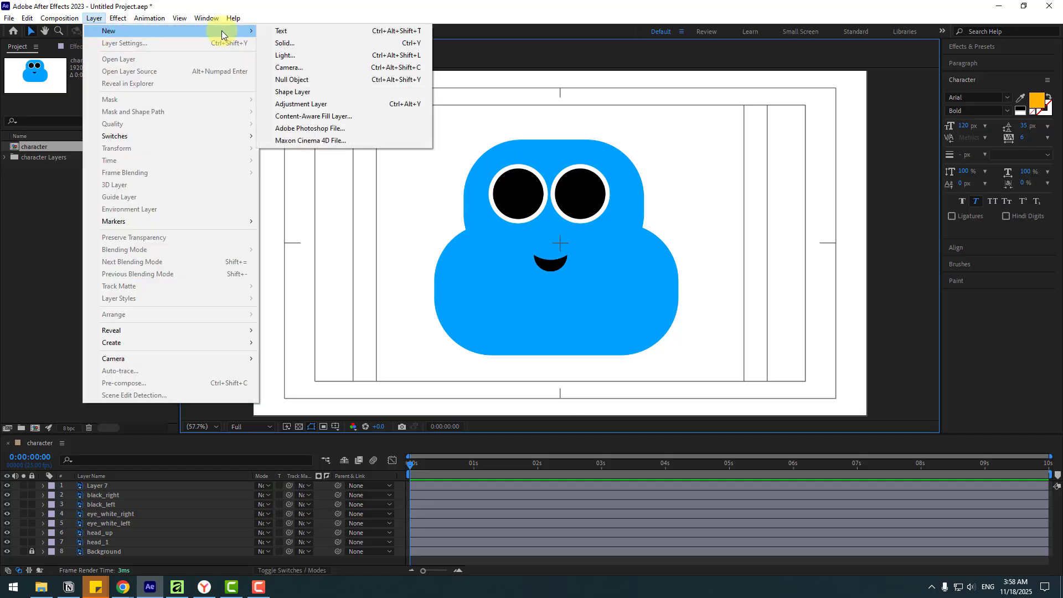
pyautogui.click(285, 79)
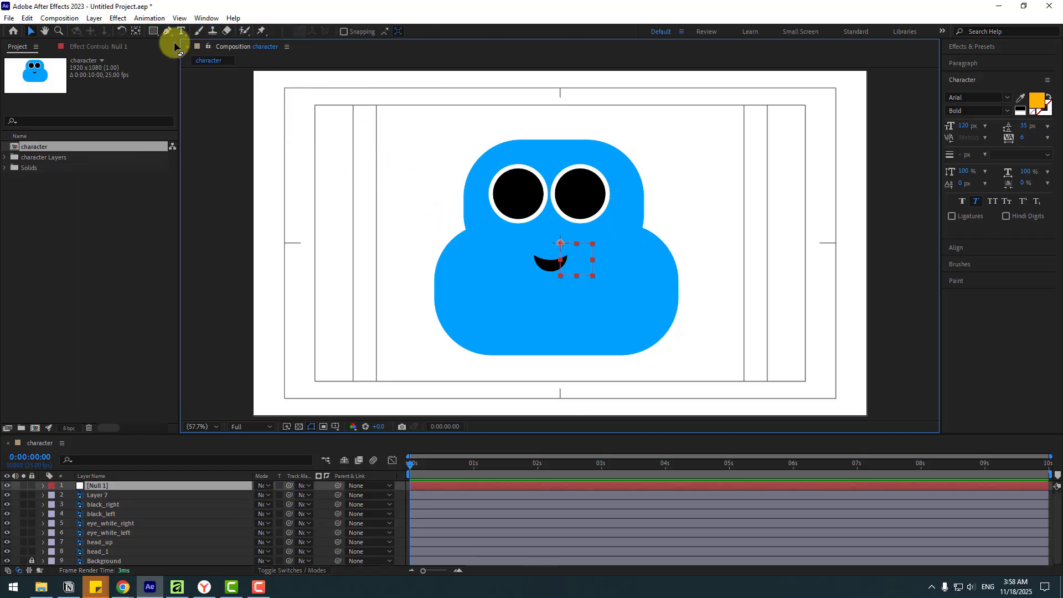
pyautogui.click(136, 34)
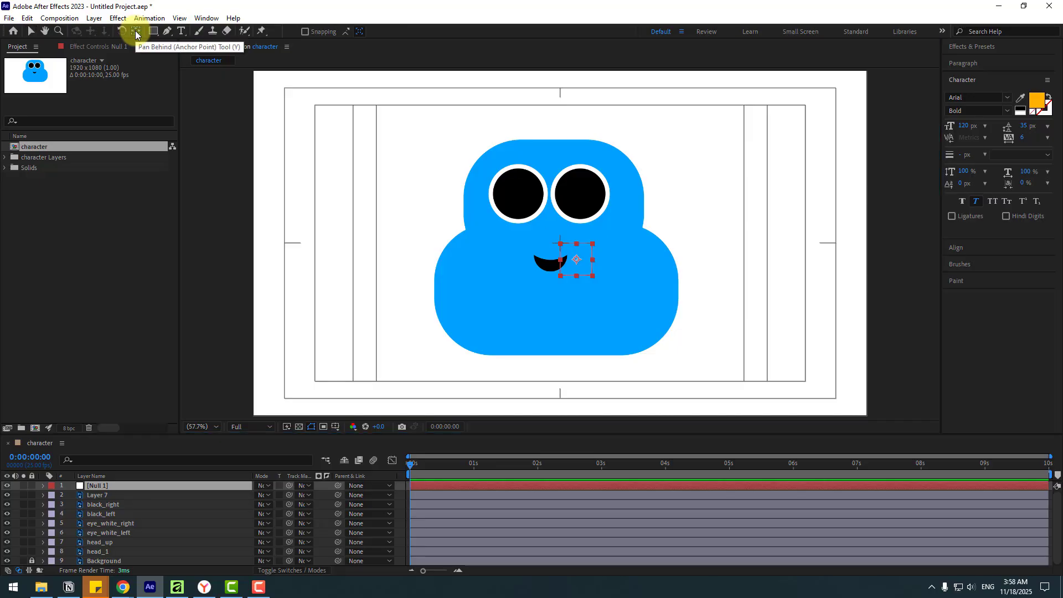
pyautogui.click(29, 31)
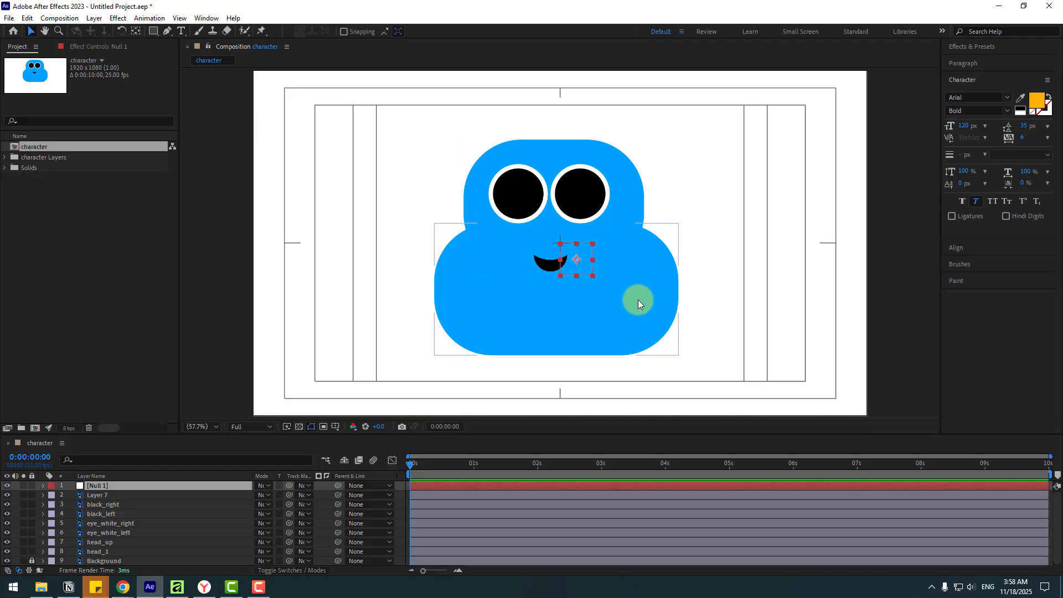
# Align the null object to the horizontal and vertical centre of the composition and rename it controller.
pyautogui.click(206, 18)
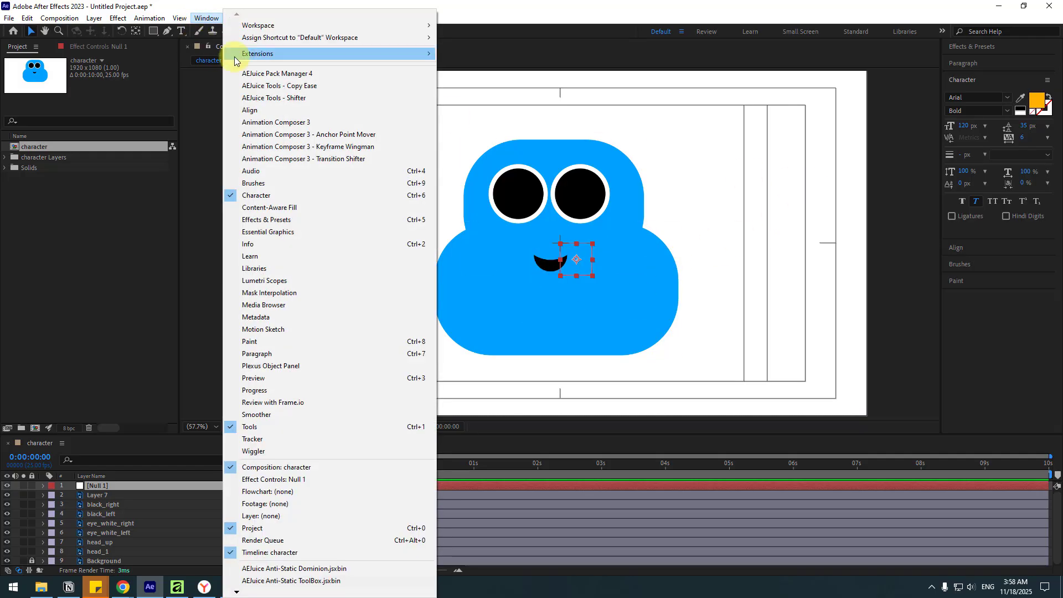
pyautogui.click(250, 109)
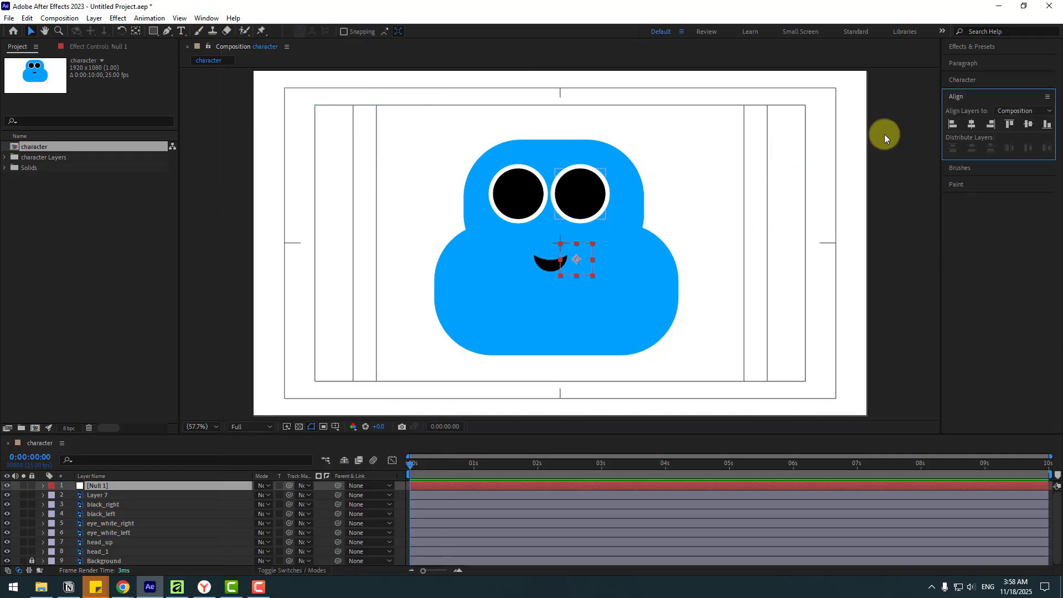
pyautogui.click(1029, 126)
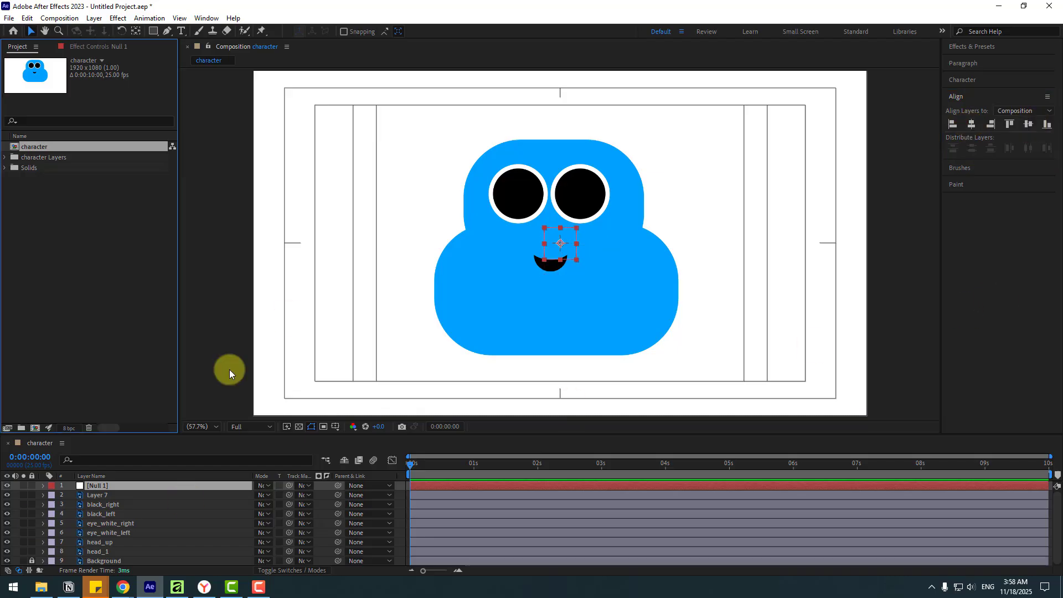
pyautogui.press('Return')
pyautogui.write('controller')
pyautogui.press('Return')
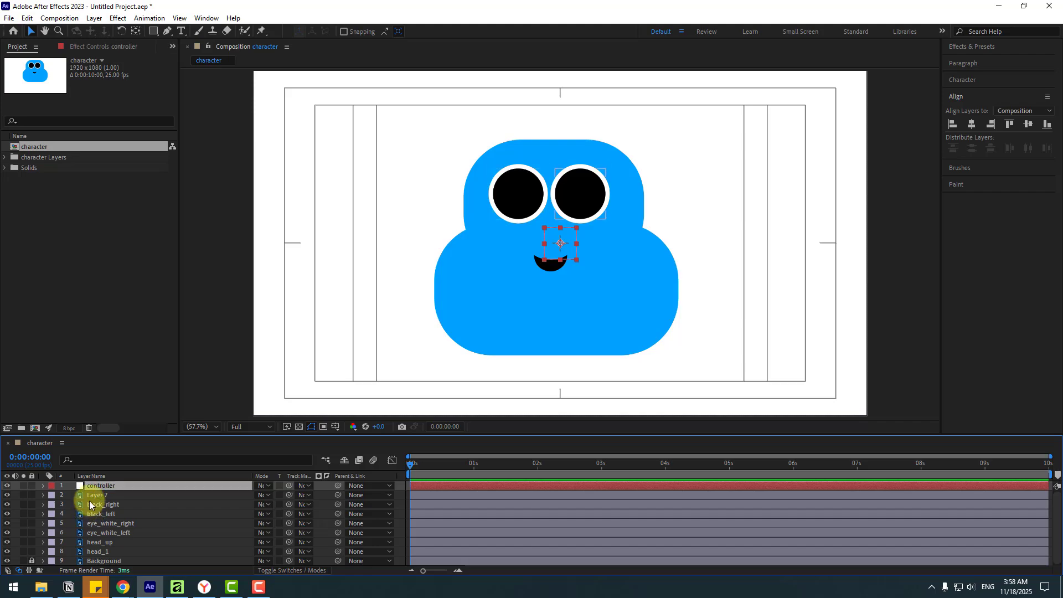
# Rename Layer 7 as mouth.
pyautogui.click(92, 498)
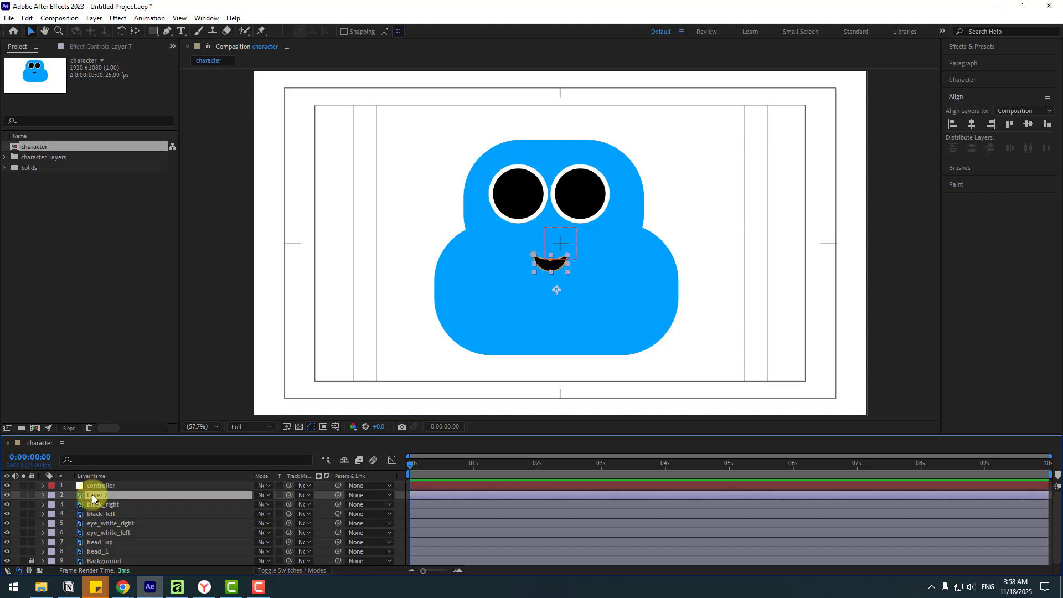
pyautogui.press('Return')
pyautogui.write('mo')
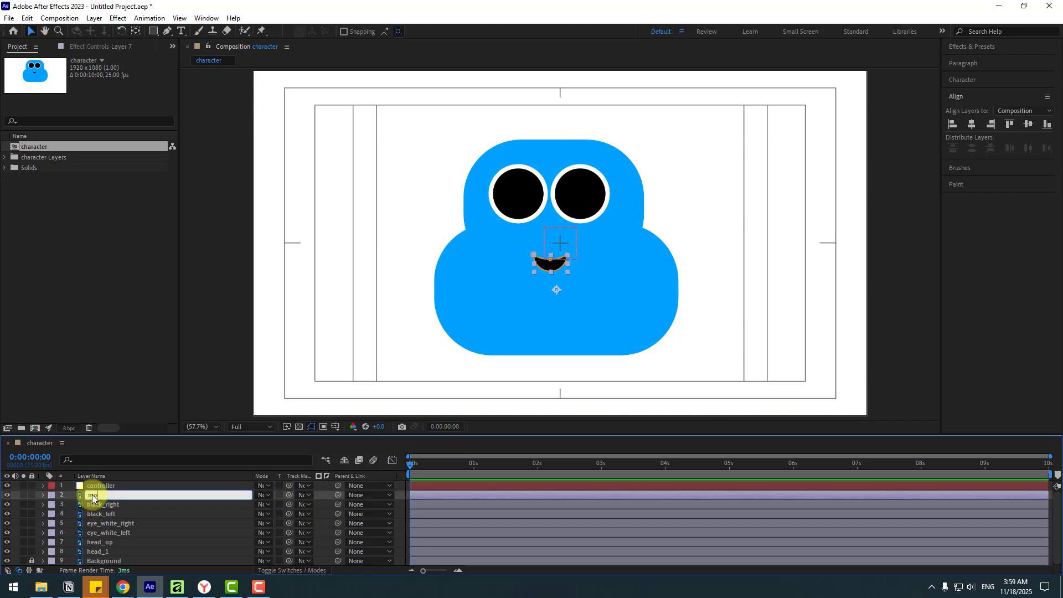
pyautogui.write('uth')
pyautogui.press('Return')
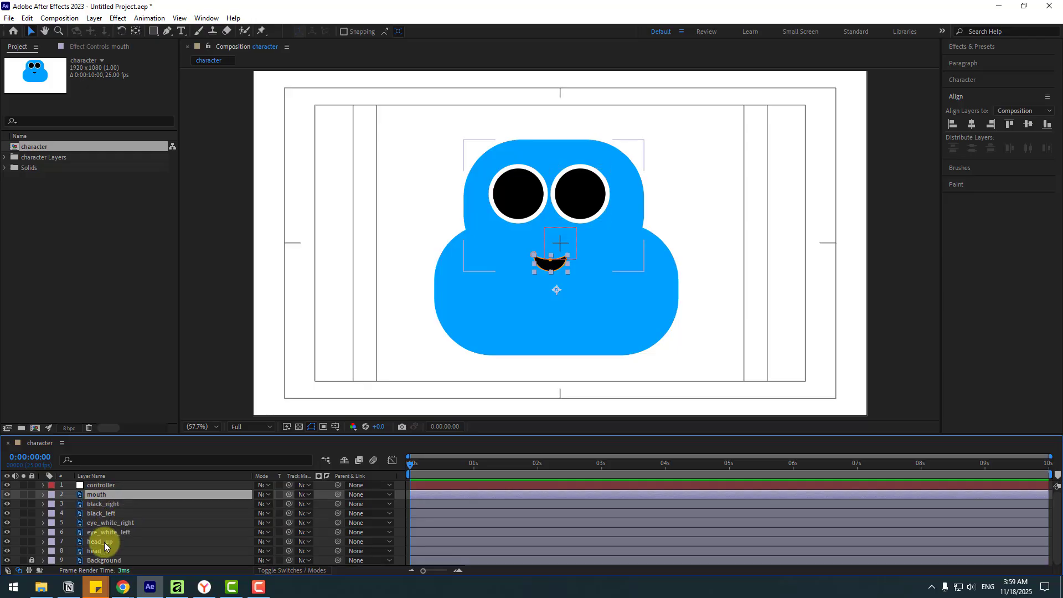
# Parent the mouth, both head layers and all four eye layers to the controller null.
pyautogui.keyDown('ctrl'); pyautogui.click(104, 542); pyautogui.keyUp('ctrl')
pyautogui.keyDown('ctrl'); pyautogui.click(96, 551); pyautogui.keyUp('ctrl')
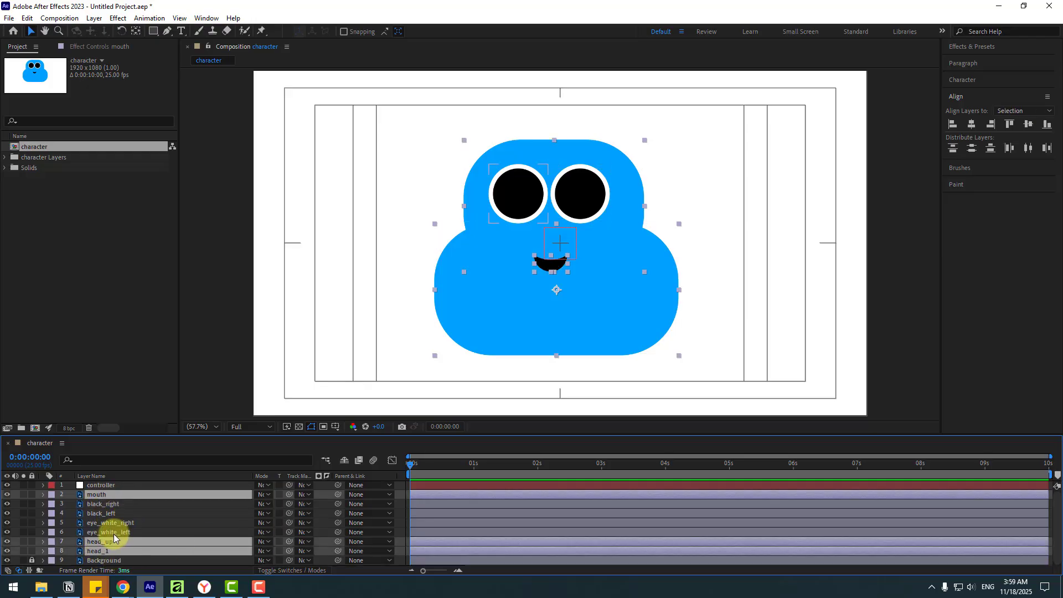
pyautogui.keyDown('ctrl'); pyautogui.click(114, 532); pyautogui.keyUp('ctrl')
pyautogui.keyDown('ctrl'); pyautogui.click(112, 523); pyautogui.keyUp('ctrl')
pyautogui.keyDown('ctrl'); pyautogui.click(111, 513); pyautogui.keyUp('ctrl')
pyautogui.keyDown('ctrl'); pyautogui.click(110, 505); pyautogui.keyUp('ctrl')
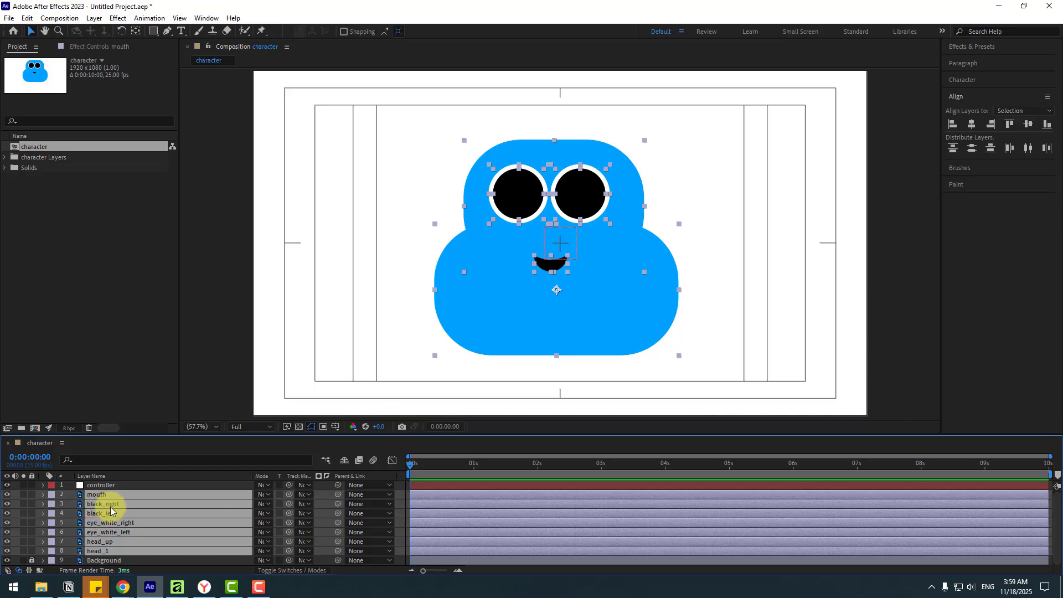
pyautogui.moveTo(338, 495); pyautogui.dragTo(97, 486)
pyautogui.moveTo(558, 253)
pyautogui.mouseDown()
pyautogui.moveTo(560, 240)
pyautogui.moveTo(550, 244)
pyautogui.moveTo(558, 253)
pyautogui.mouseUp()
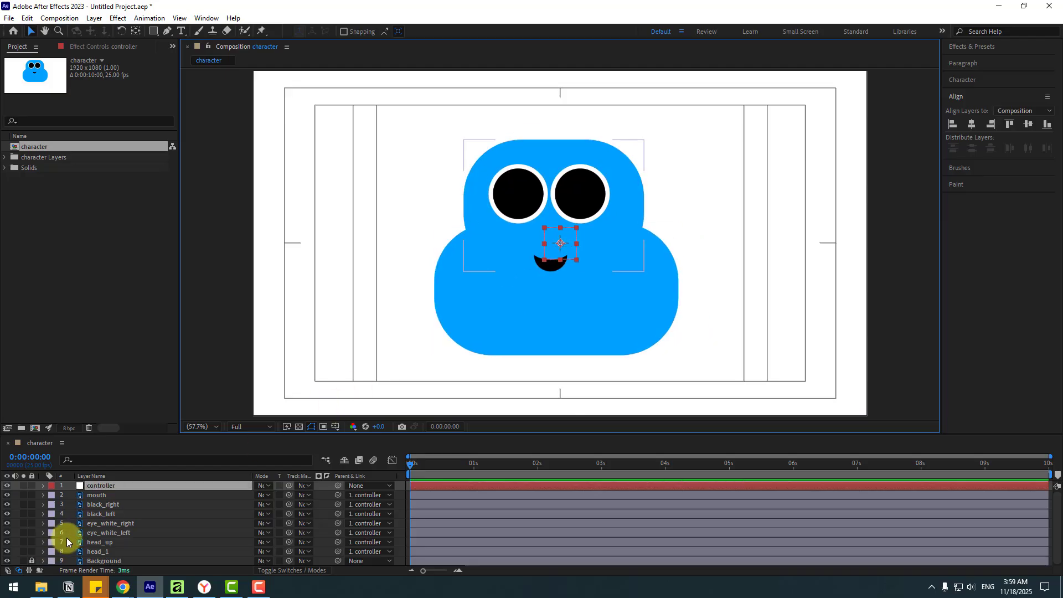
# Keyframe the controller's Position at frame 0, shift it horizontally to the right at frame 10, and lower it to 999, 581 at frame 5.
pyautogui.click(91, 487)
pyautogui.press('p')
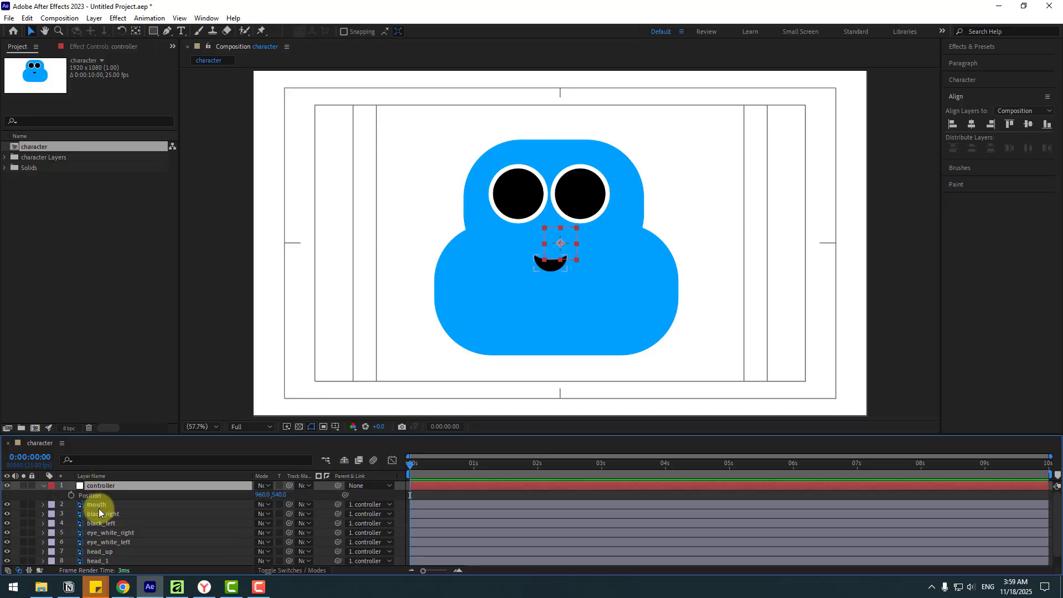
pyautogui.click(71, 497)
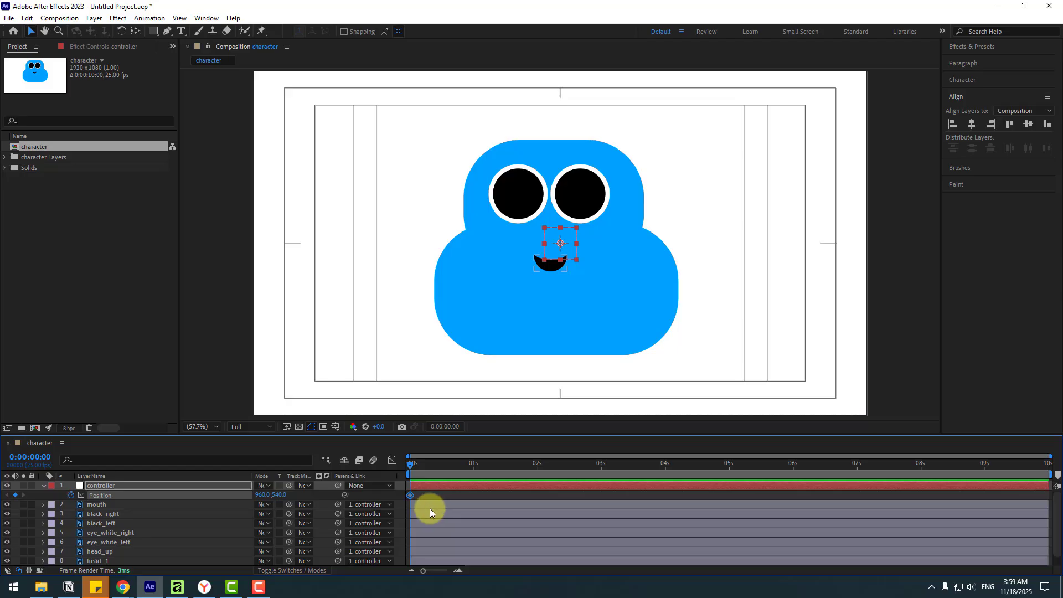
pyautogui.hotkey('shift', 'pagedown')
pyautogui.moveTo(260, 495); pyautogui.dragTo(305, 493)
pyautogui.moveTo(433, 463); pyautogui.dragTo(421, 464)
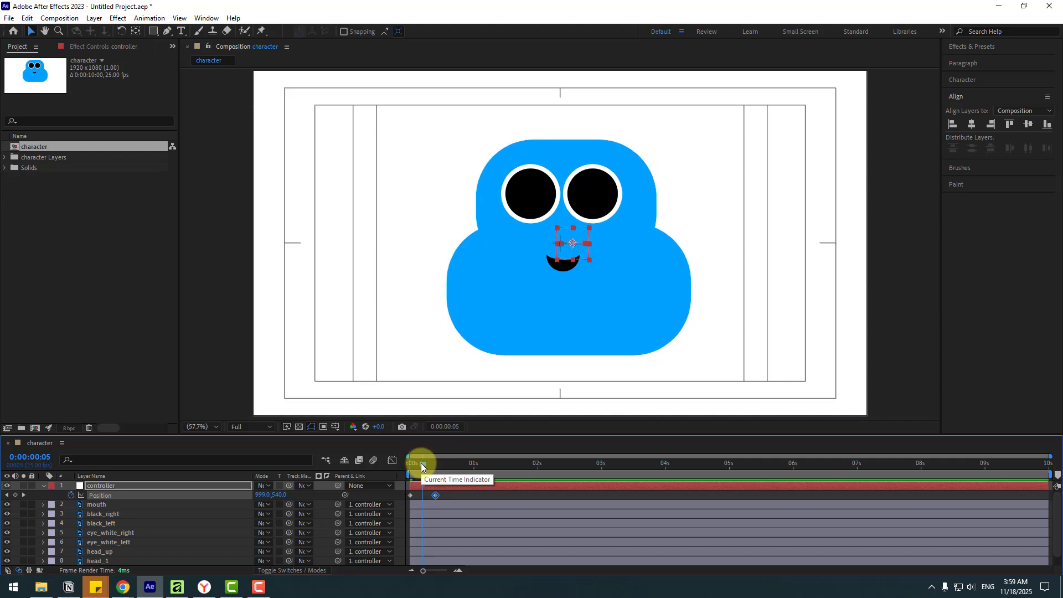
pyautogui.moveTo(283, 493); pyautogui.dragTo(306, 493)
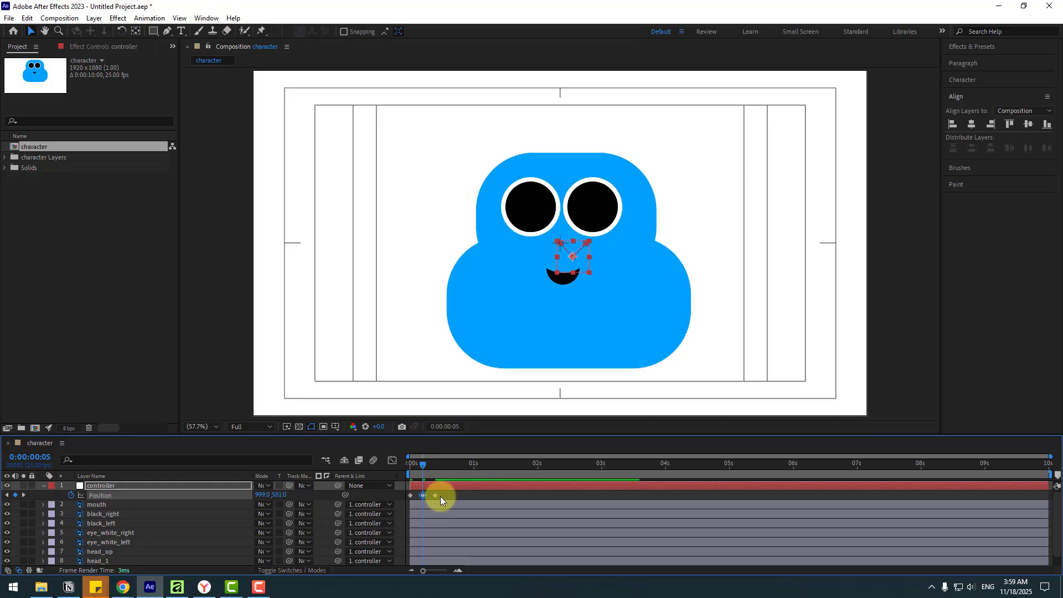
# Apply Easy Ease to all three Position keyframes of the controller and preview the movement.
pyautogui.moveTo(443, 493); pyautogui.dragTo(407, 497)
pyautogui.rightClick(424, 494)
pyautogui.moveTo(498, 487)
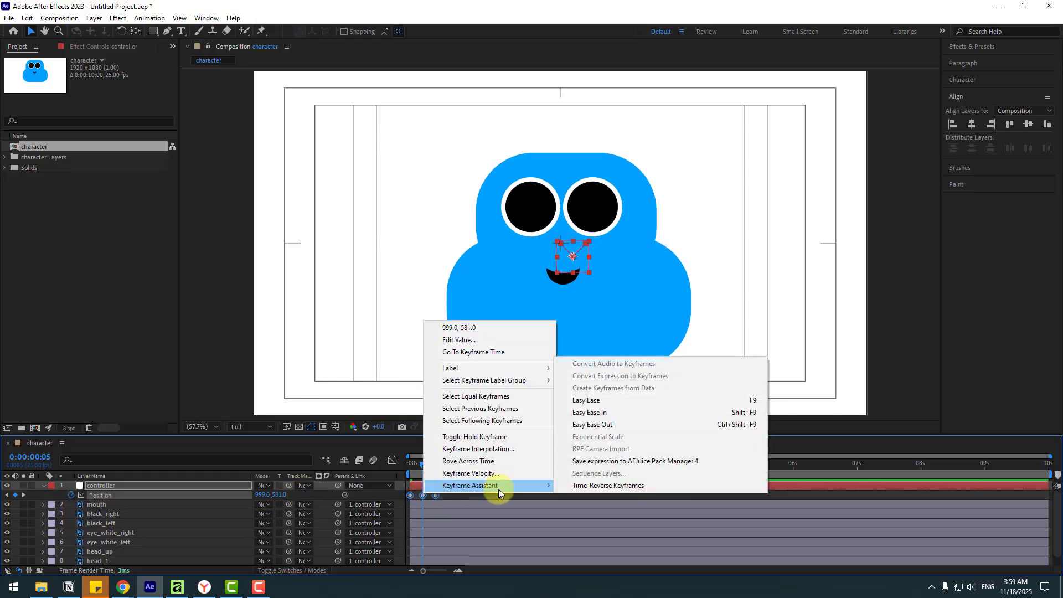
pyautogui.click(585, 400)
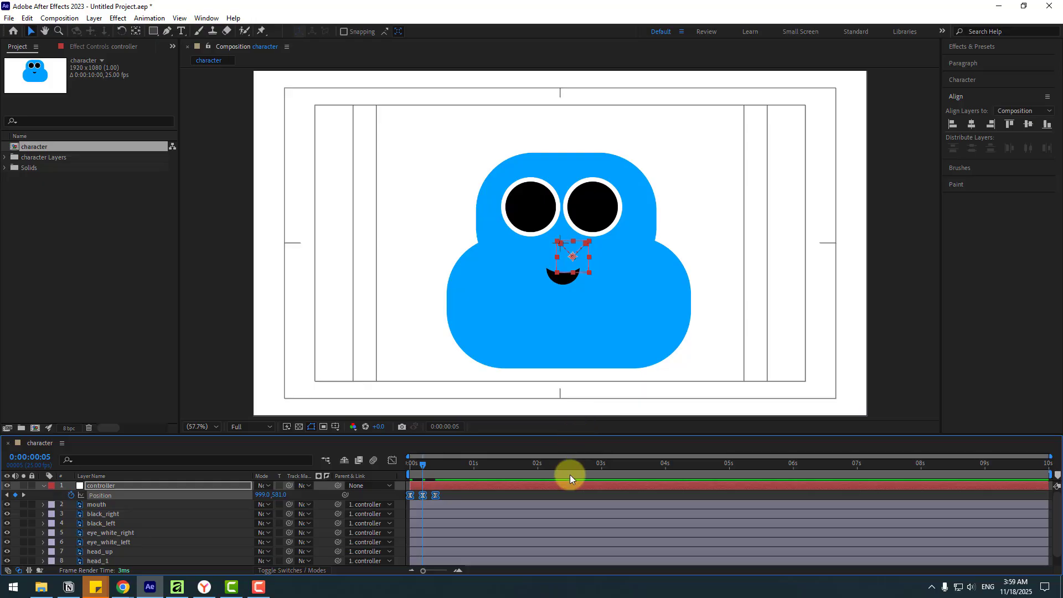
pyautogui.press('space')
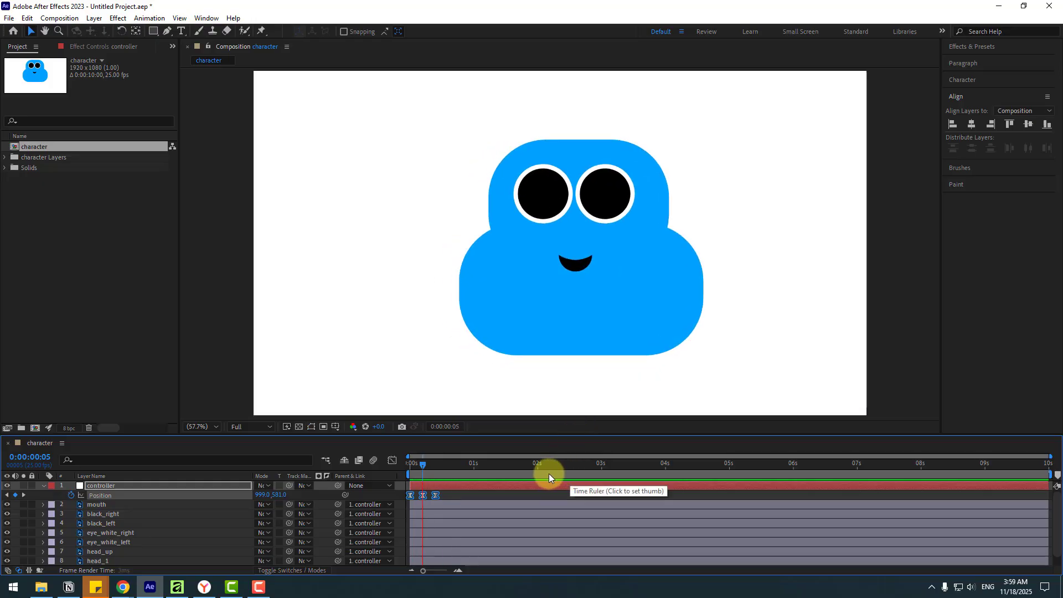
pyautogui.press('space')
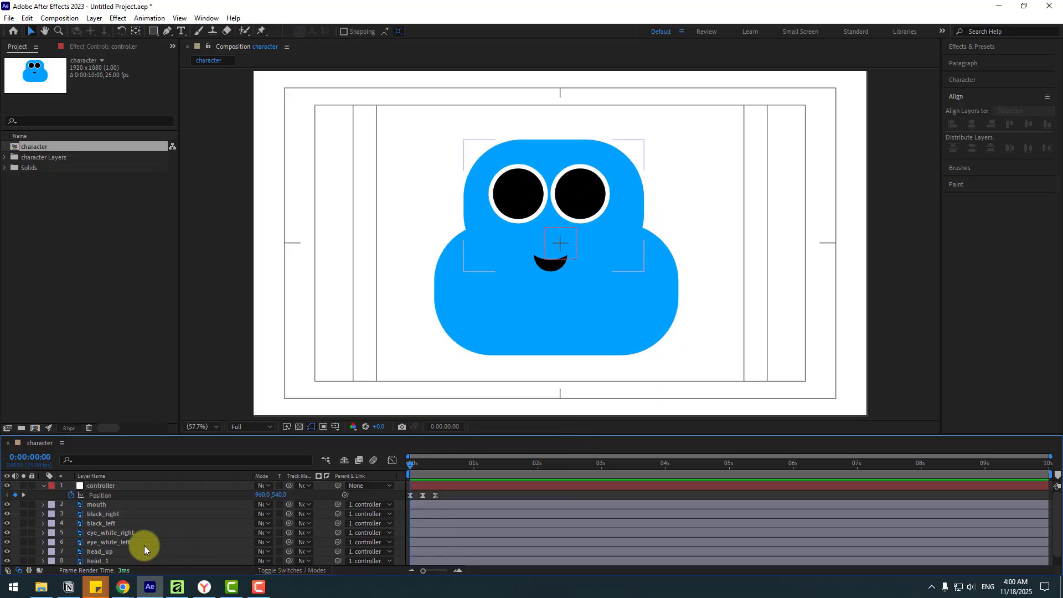
# Parent eye_white_left to eye_white_right and centre the anchor point of eye_white_right in its layer.
pyautogui.click(118, 543)
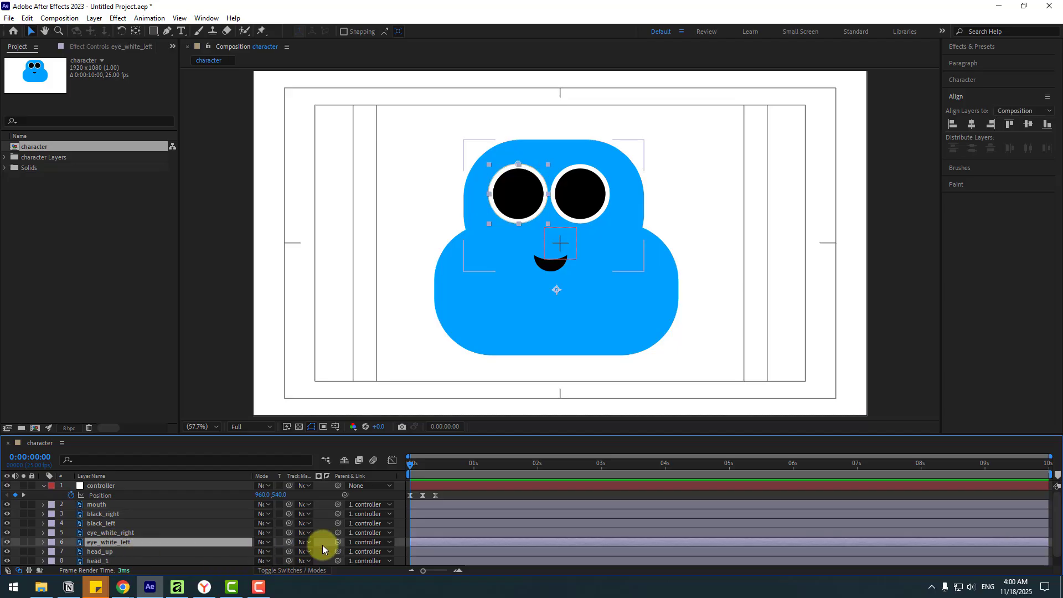
pyautogui.moveTo(337, 543); pyautogui.dragTo(114, 535)
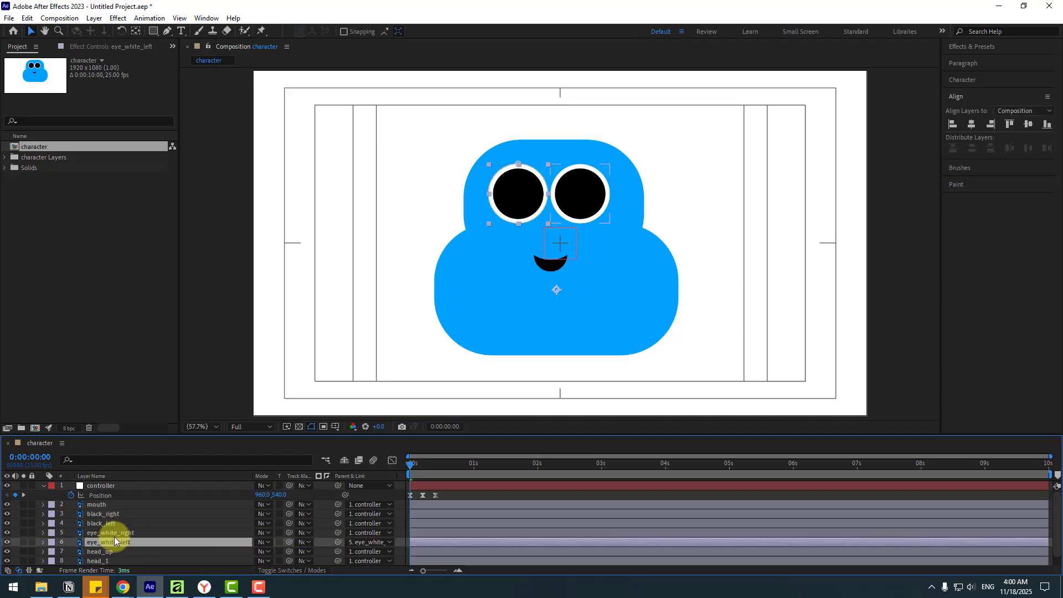
pyautogui.click(108, 534)
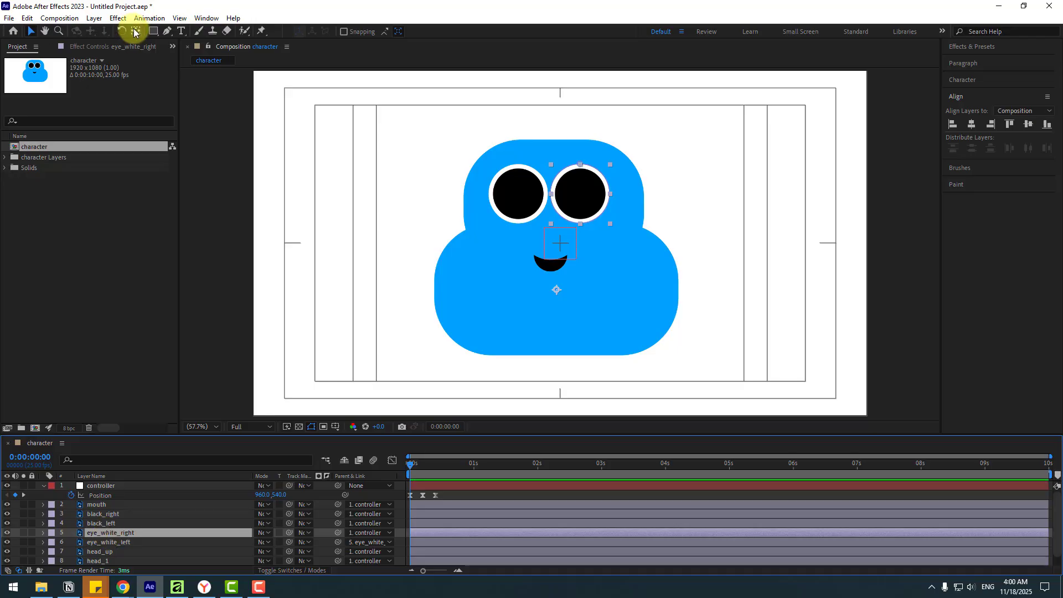
pyautogui.hotkey('ctrl', 'alt', 'Home')
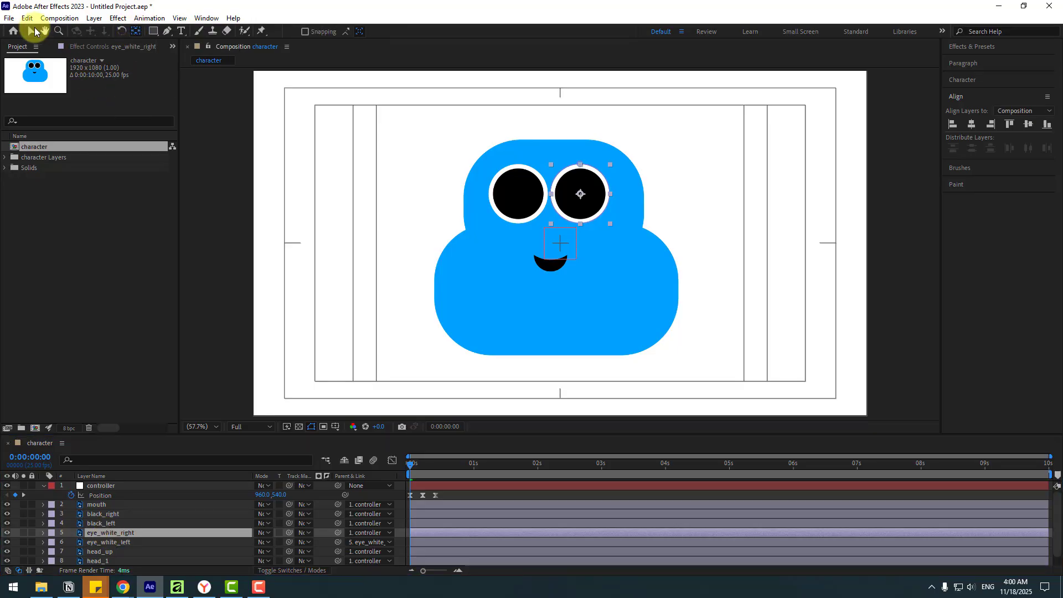
# Keyframe the Scale of eye_white_right at 100% on frame 2 and reduce its vertical scale to 5% on frame 5.
pyautogui.click(220, 533)
pyautogui.press('s')
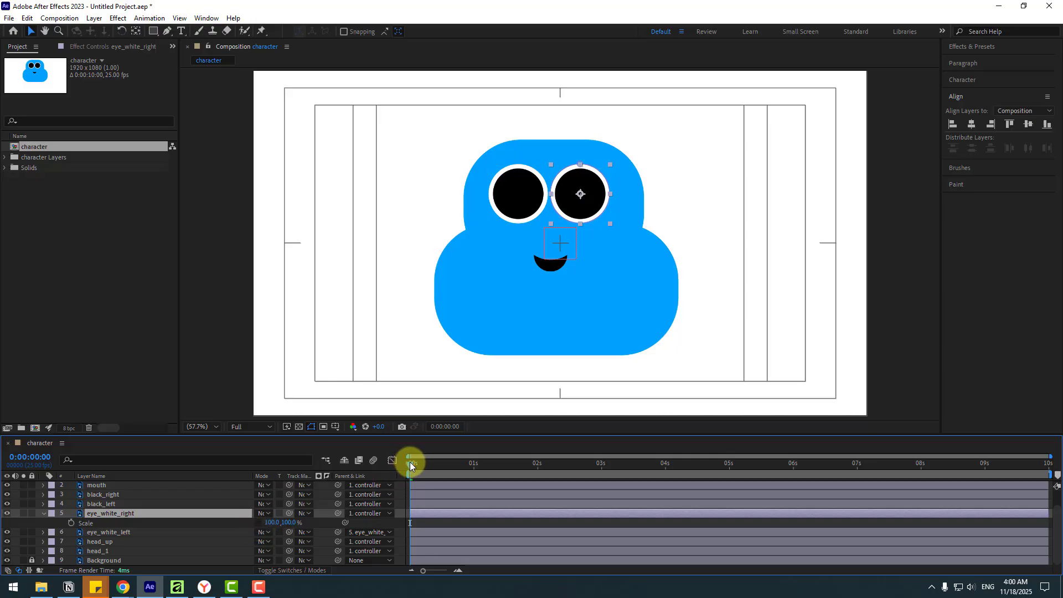
pyautogui.moveTo(410, 465); pyautogui.dragTo(415, 463)
pyautogui.click(72, 524)
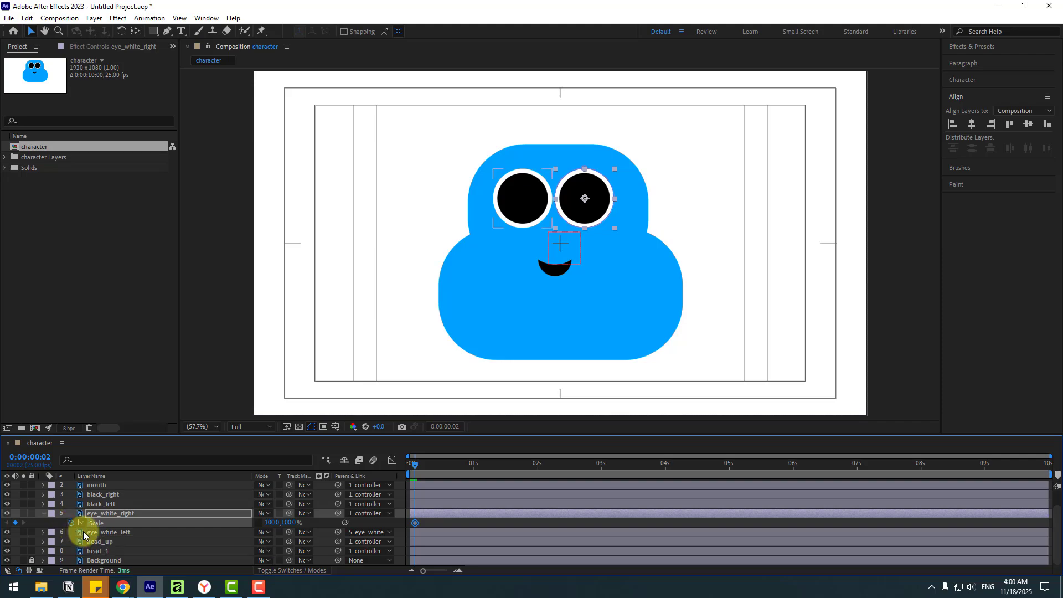
pyautogui.press('pagedown')
pyautogui.press('pagedown')
pyautogui.press('pagedown')
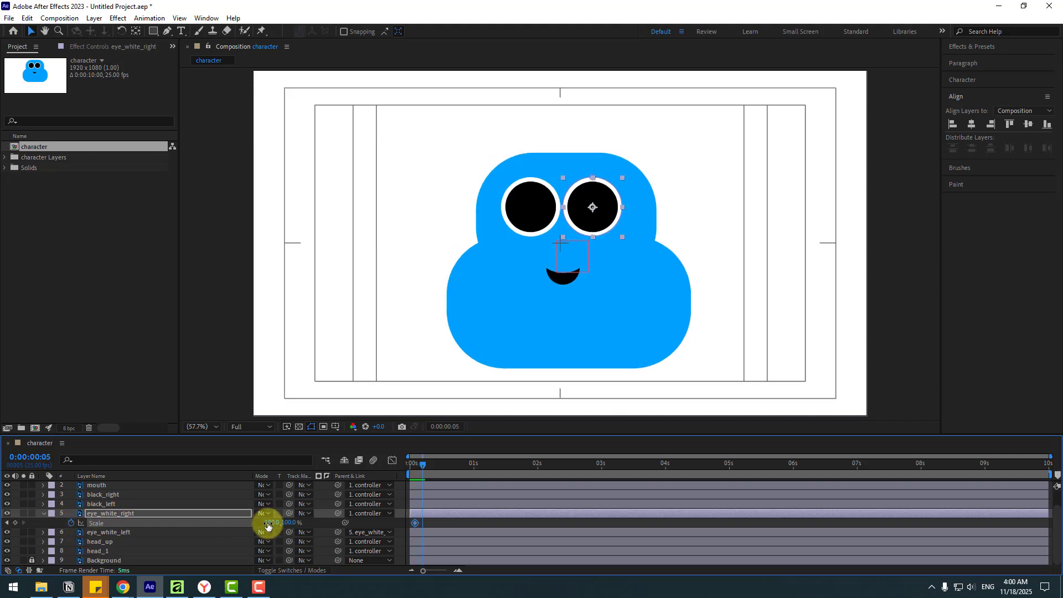
pyautogui.write('0')
pyautogui.press('Return')
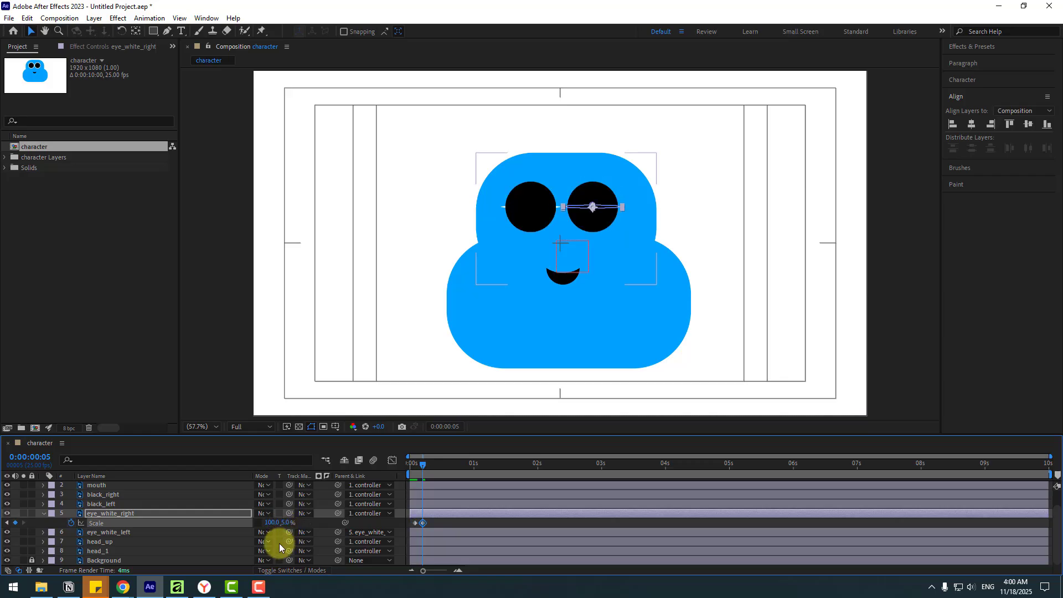
# Copy the frame 2 Scale keyframe of eye_white_right to frame 8.
pyautogui.press('pagedown')
pyautogui.press('pagedown')
pyautogui.press('pagedown')
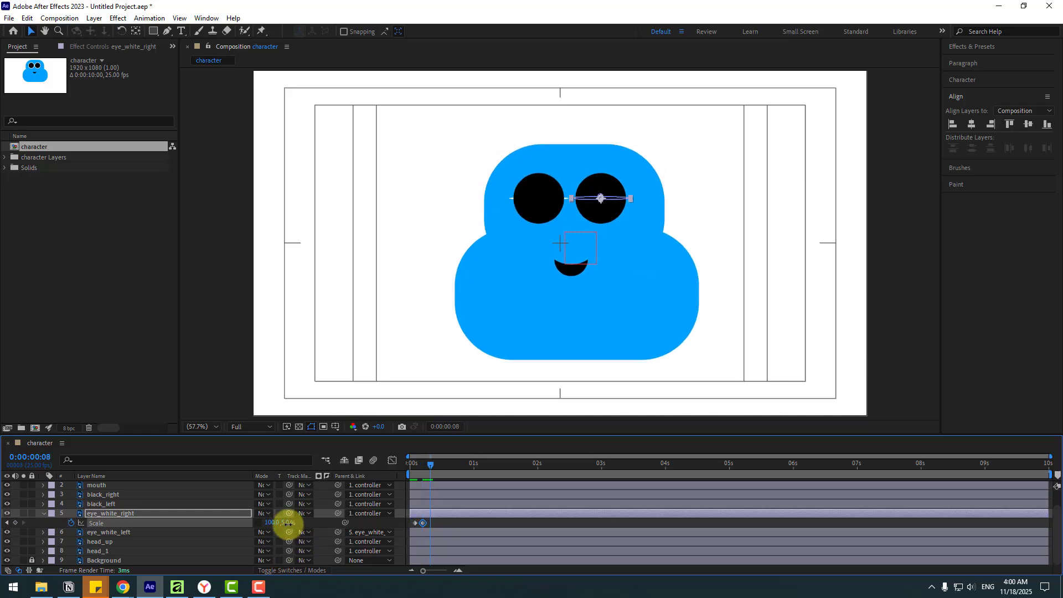
pyautogui.click(415, 523)
pyautogui.hotkey('ctrl', 'c')
pyautogui.hotkey('ctrl', 'v')
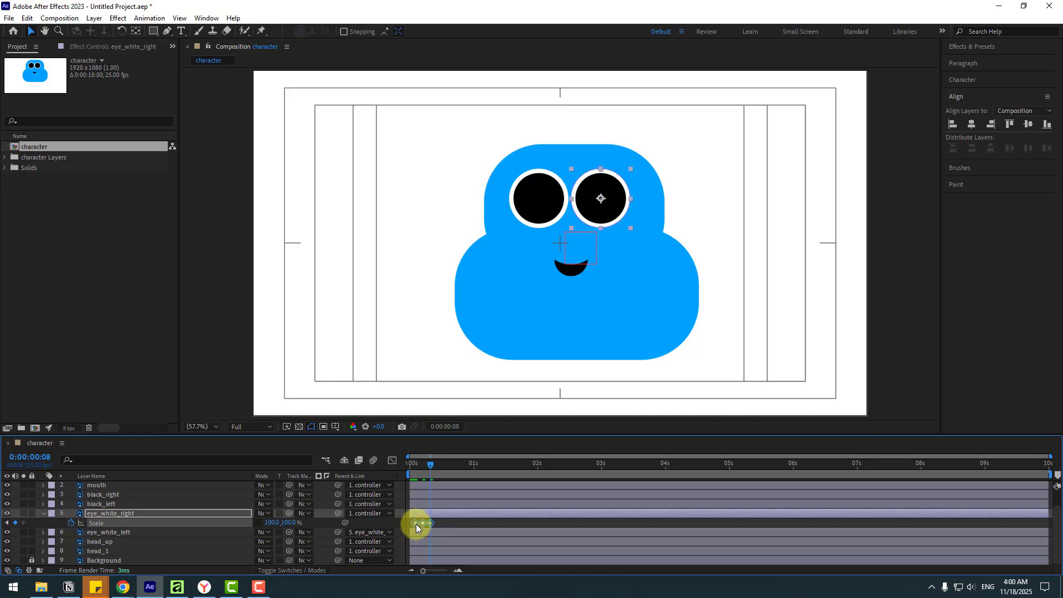
# Apply Easy Ease to the three Scale keyframes of eye_white_right and preview the blink.
pyautogui.rightClick(417, 524)
pyautogui.moveTo(493, 516)
pyautogui.click(570, 430)
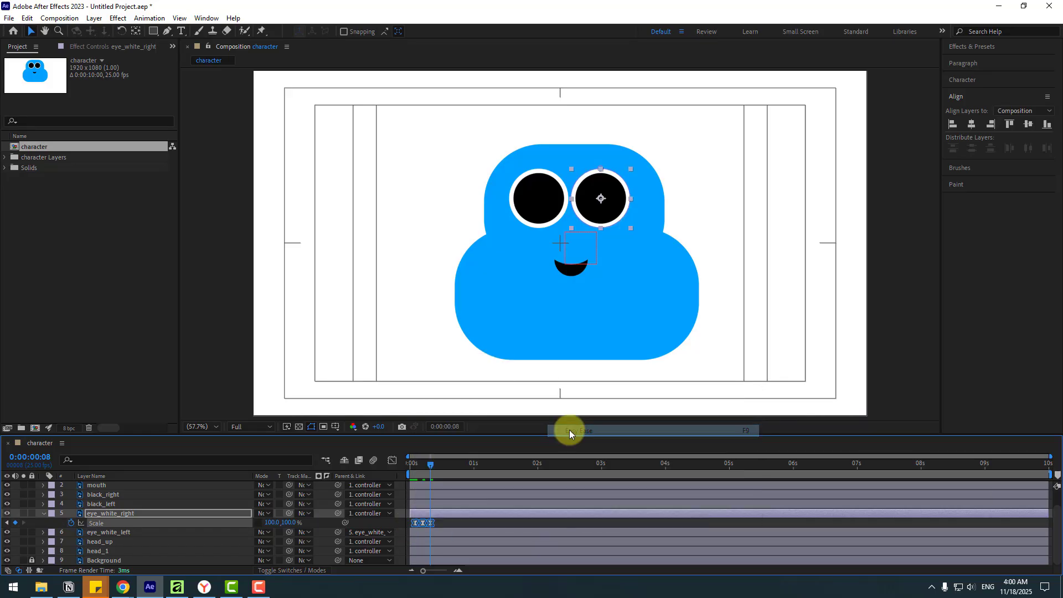
pyautogui.press('space')
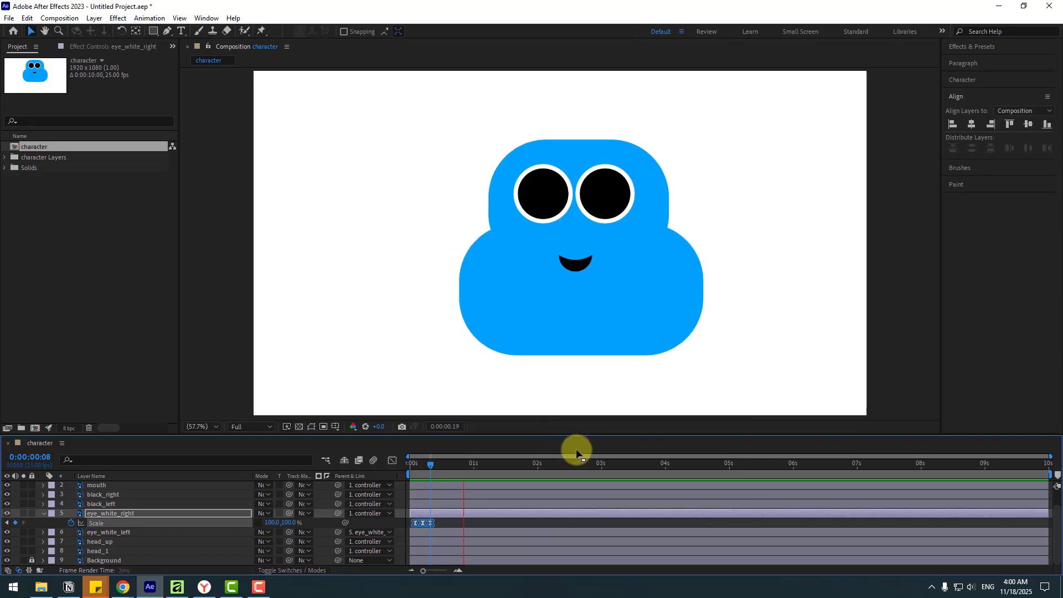
pyautogui.press('space')
# Set eye_white_right as the track matte of black_right, turn eye_white_right's visibility back on and preview the blink.
pyautogui.scroll(1, 107, 522)
pyautogui.click(111, 514)
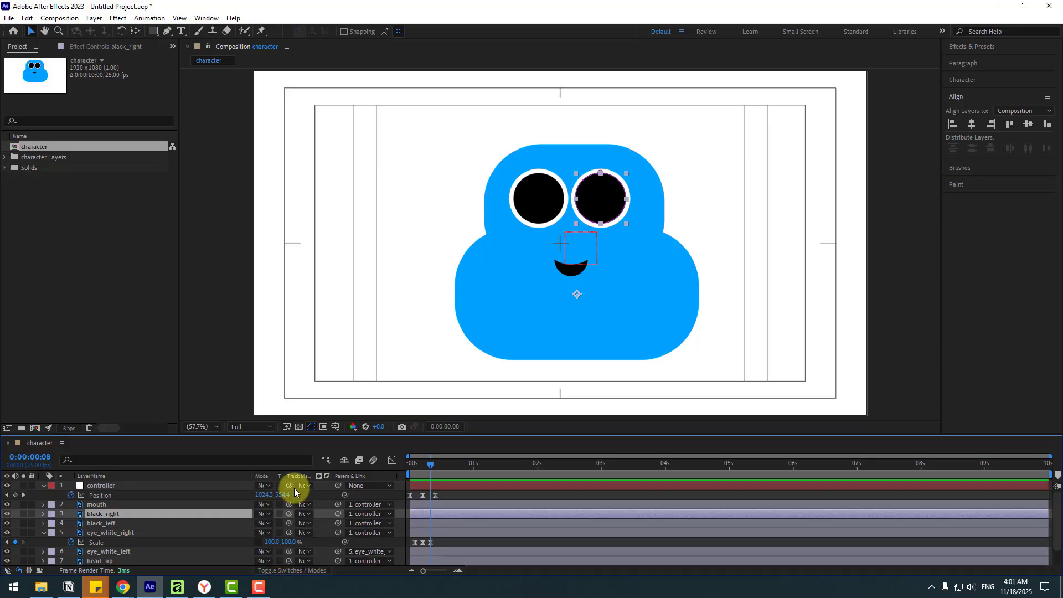
pyautogui.moveTo(290, 484); pyautogui.dragTo(113, 534)
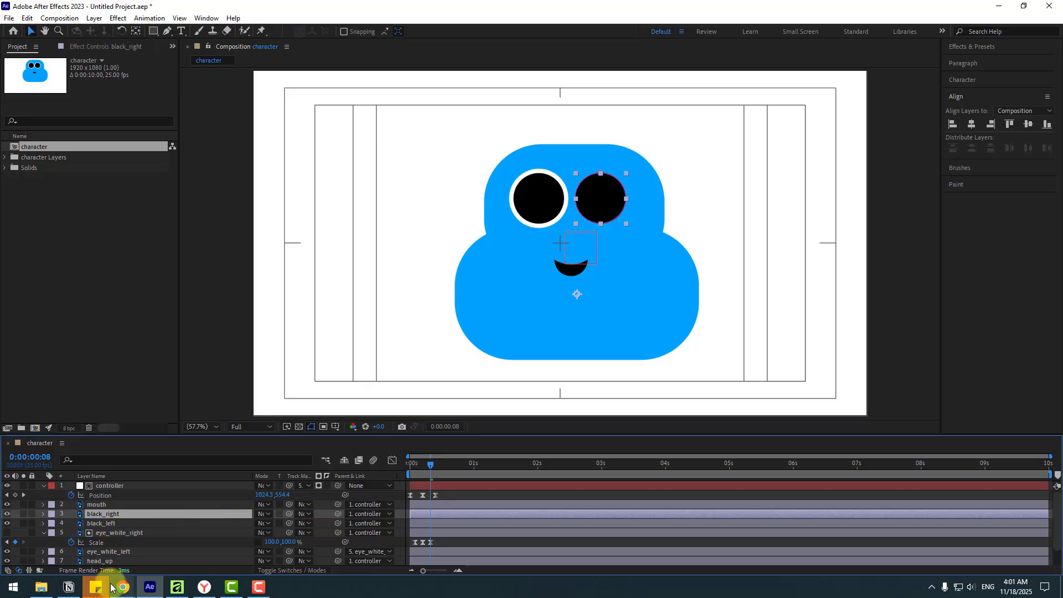
pyautogui.click(6, 533)
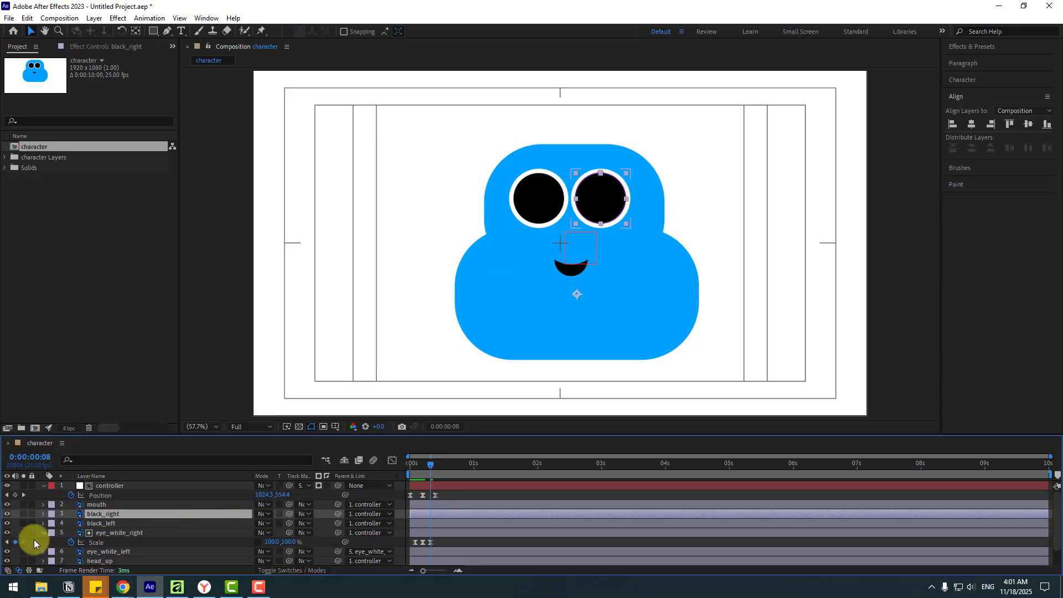
pyautogui.click(441, 496)
pyautogui.press('space')
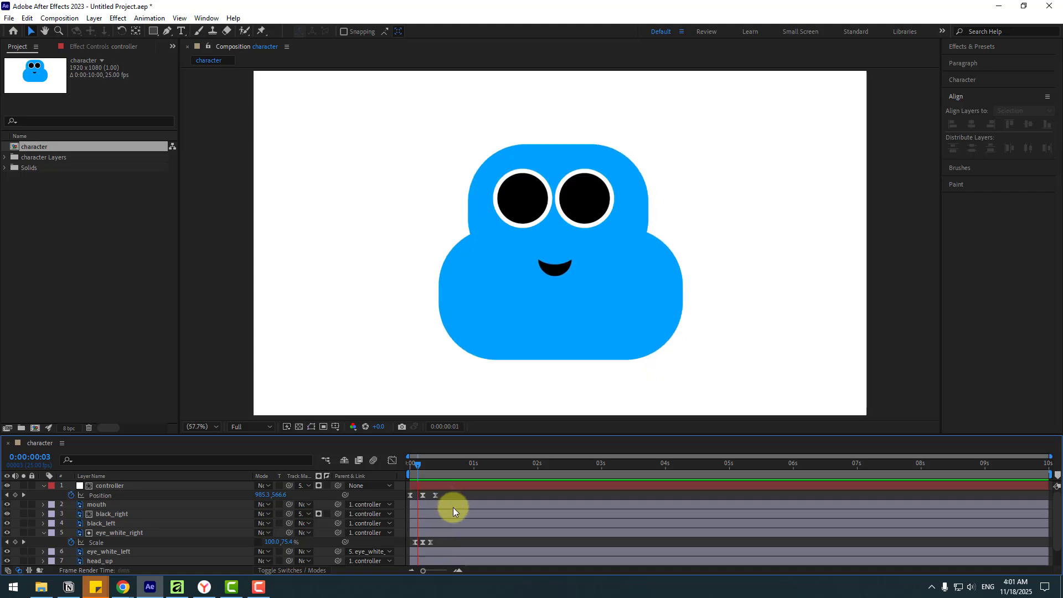
pyautogui.press('space')
# Parent black_left to black_right and set eye_white_left as the track matte of black_left.
pyautogui.click(104, 525)
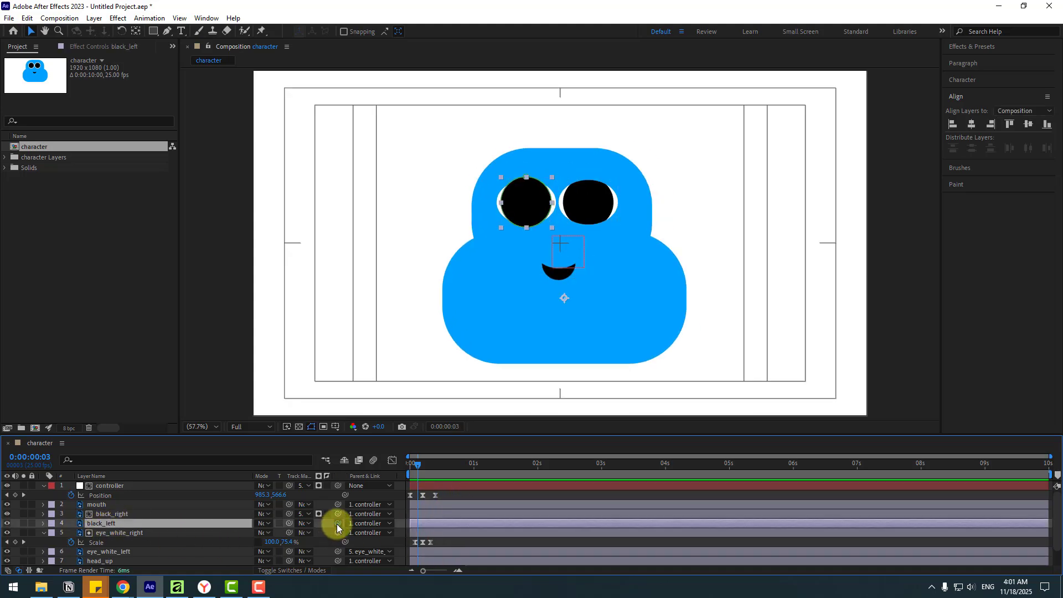
pyautogui.moveTo(337, 524); pyautogui.dragTo(117, 514)
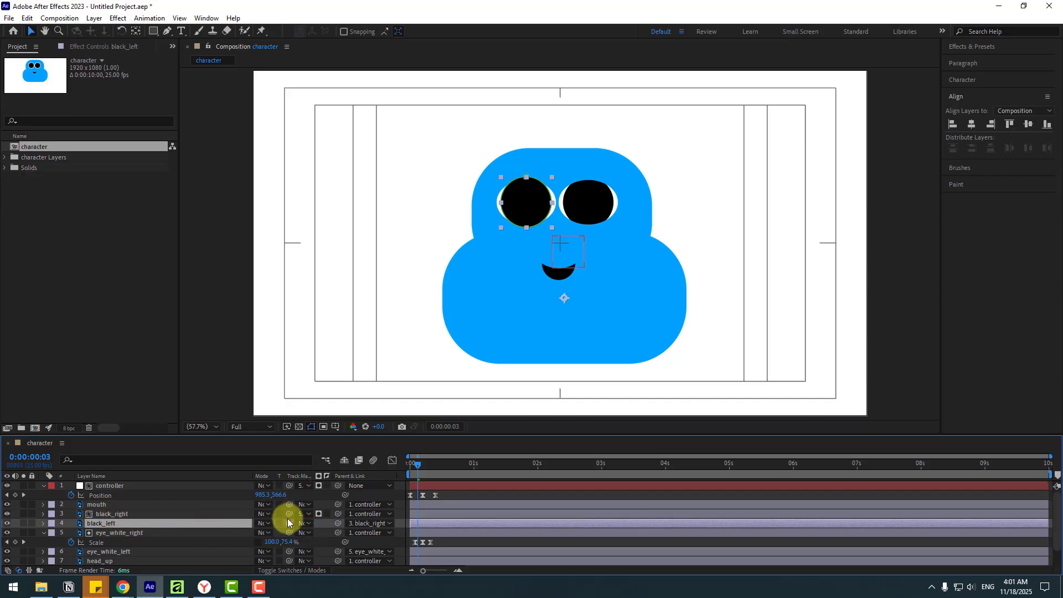
pyautogui.moveTo(288, 524); pyautogui.dragTo(111, 552)
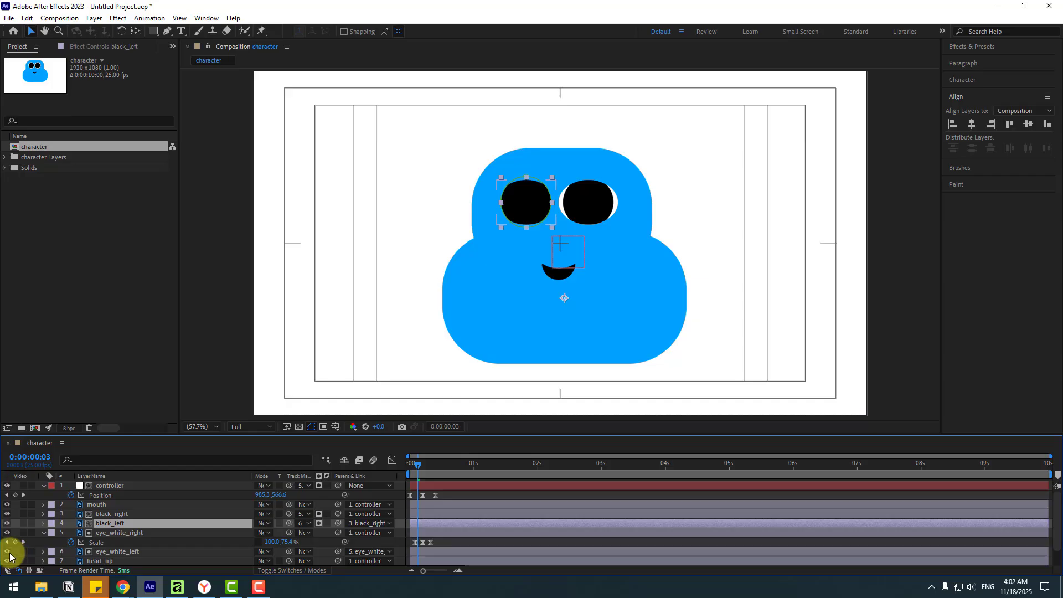
# Turn eye_white_left's visibility back on and preview the blink of both eyes.
pyautogui.moveTo(424, 471)
pyautogui.mouseDown()
pyautogui.moveTo(404, 467)
pyautogui.moveTo(440, 466)
pyautogui.mouseUp()
pyautogui.press('space')
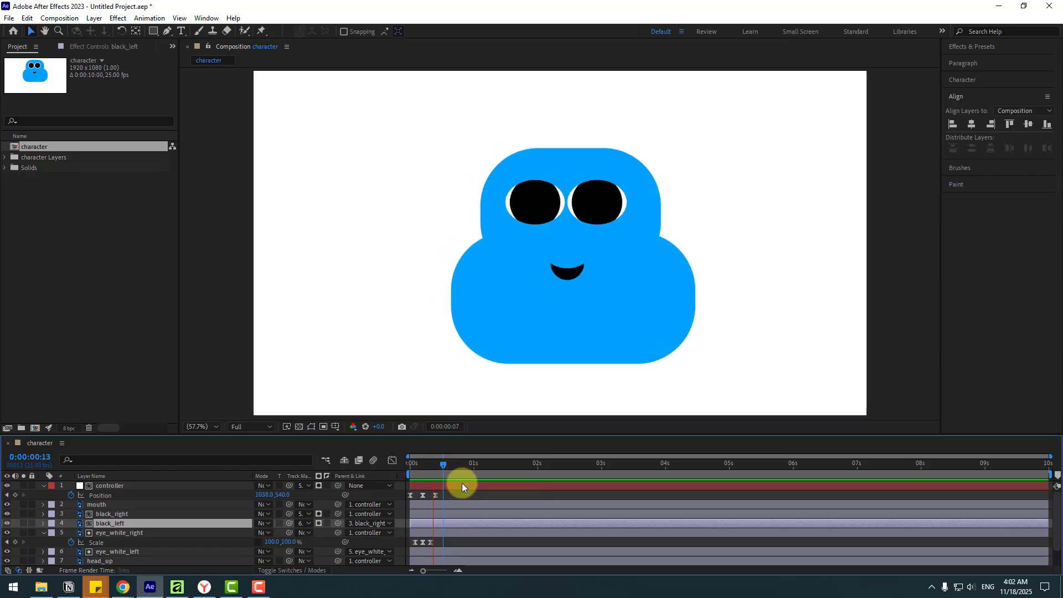
pyautogui.press('space')
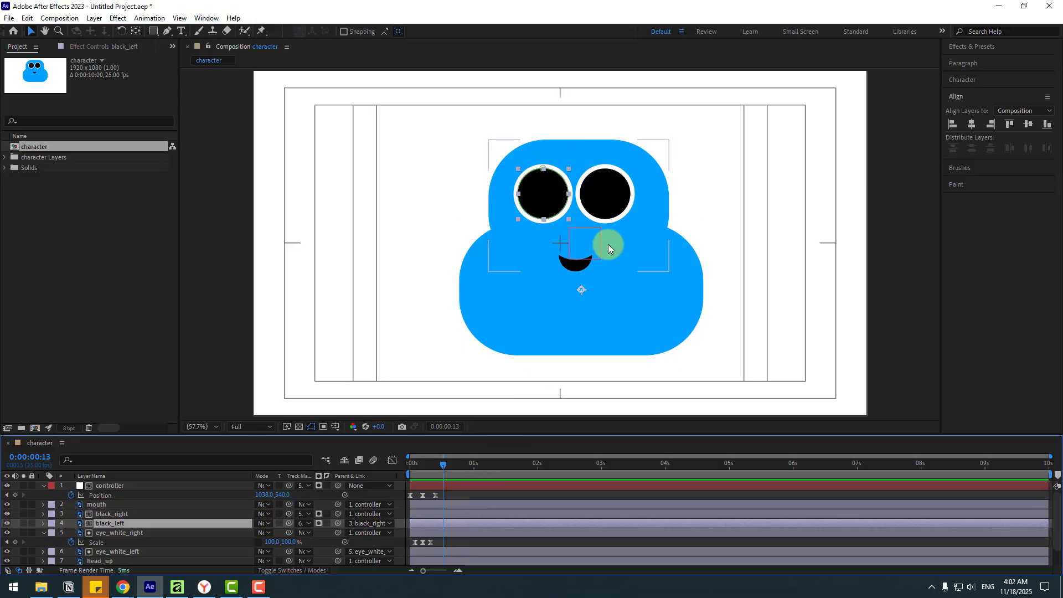
pyautogui.press('space')
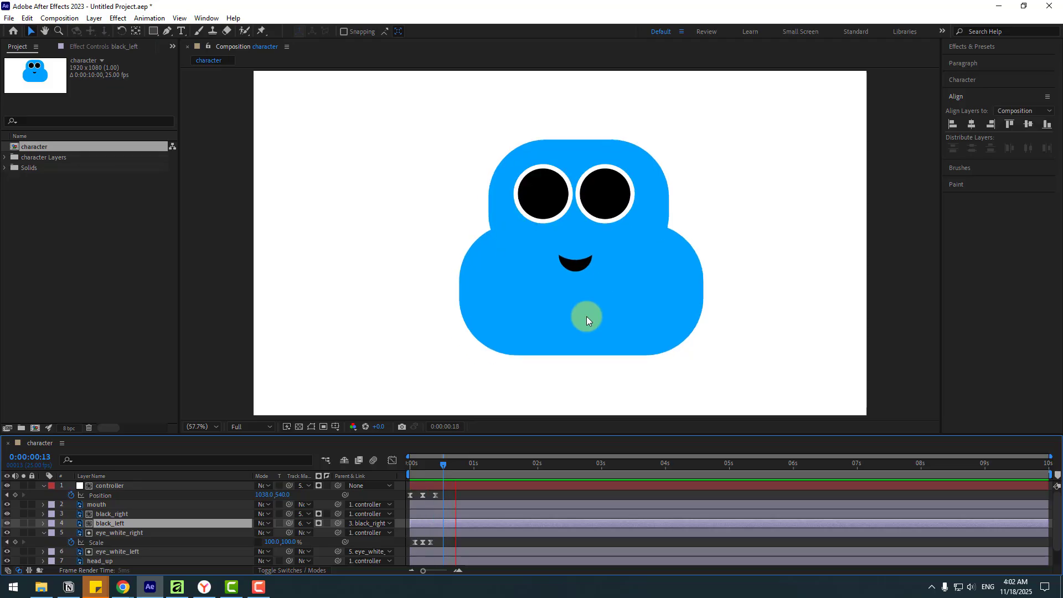
pyautogui.press('space')
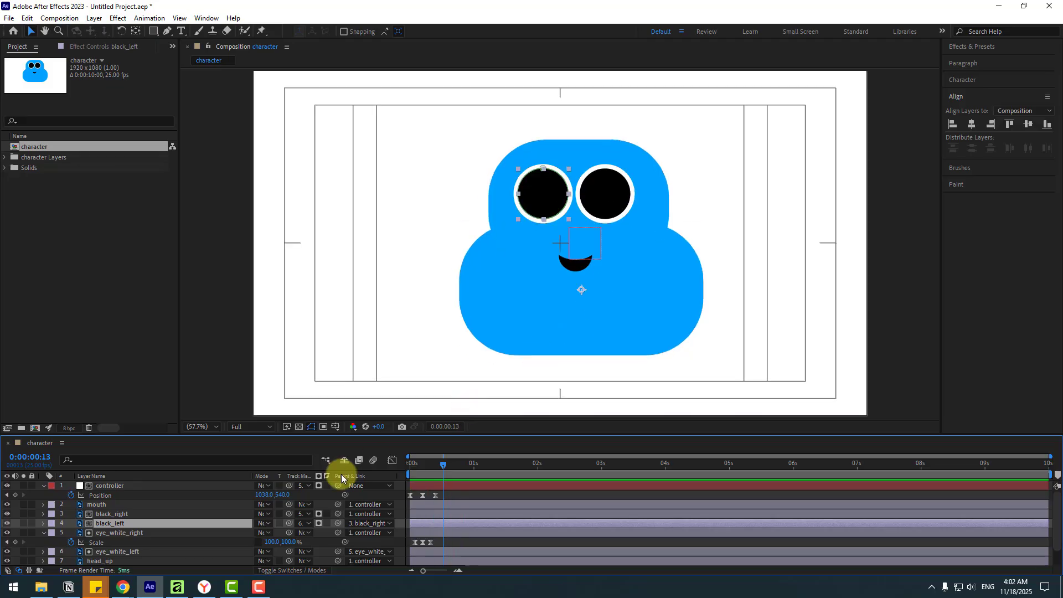
# Mark the black_left and eye_white_left layers as shy and hide all shy layers in the timeline.
pyautogui.click(114, 515)
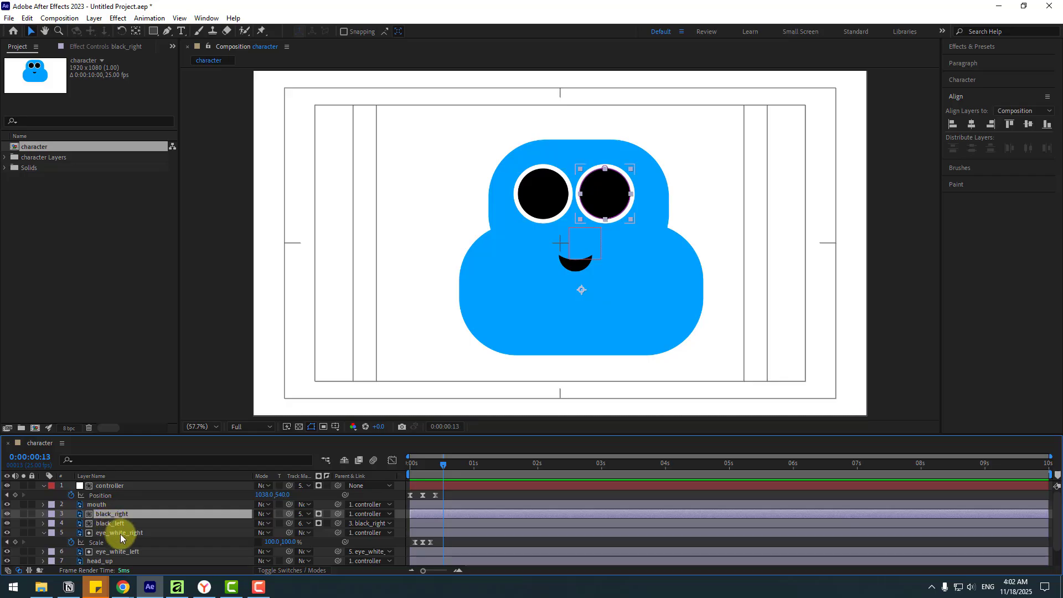
pyautogui.click(104, 523)
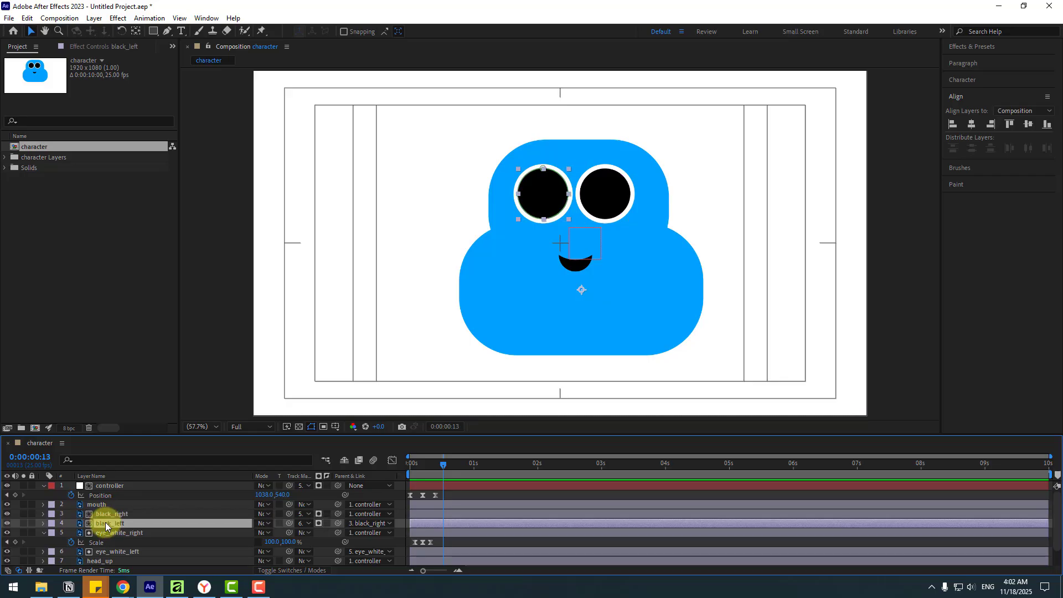
pyautogui.keyDown('ctrl'); pyautogui.click(114, 553); pyautogui.keyUp('ctrl')
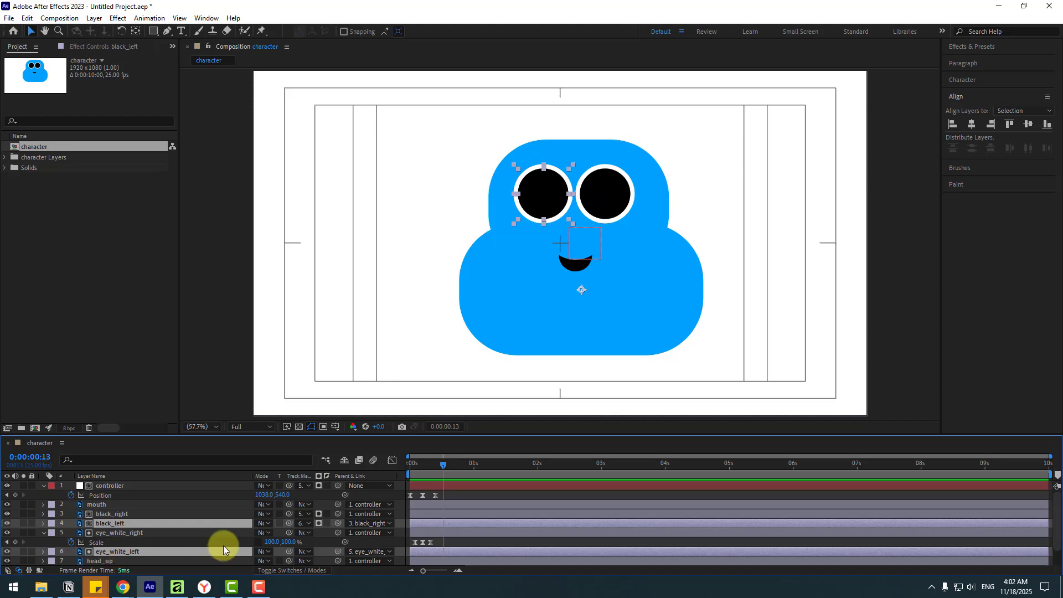
pyautogui.click(274, 571)
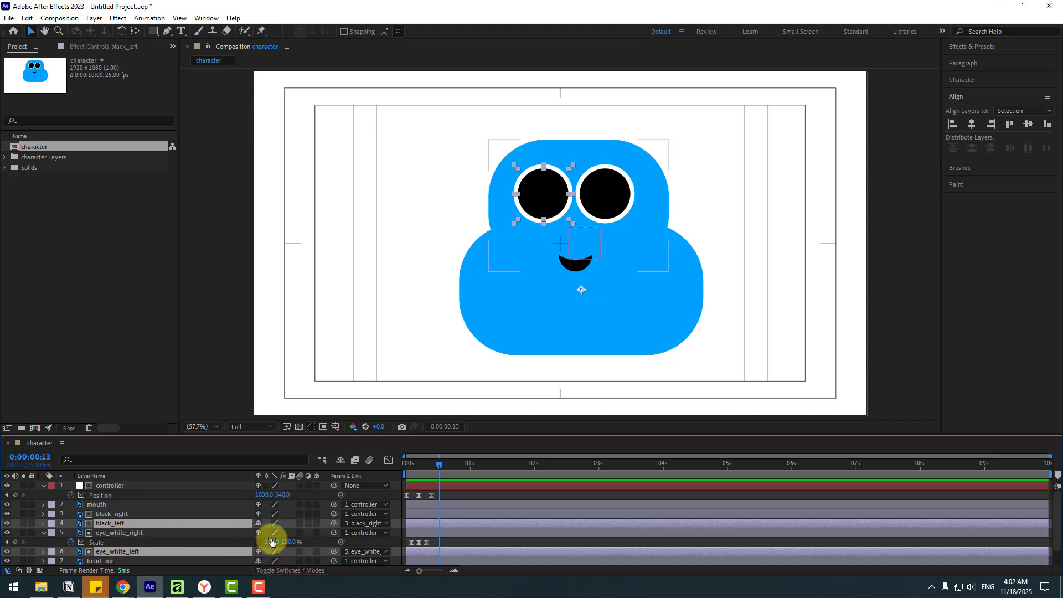
pyautogui.click(259, 523)
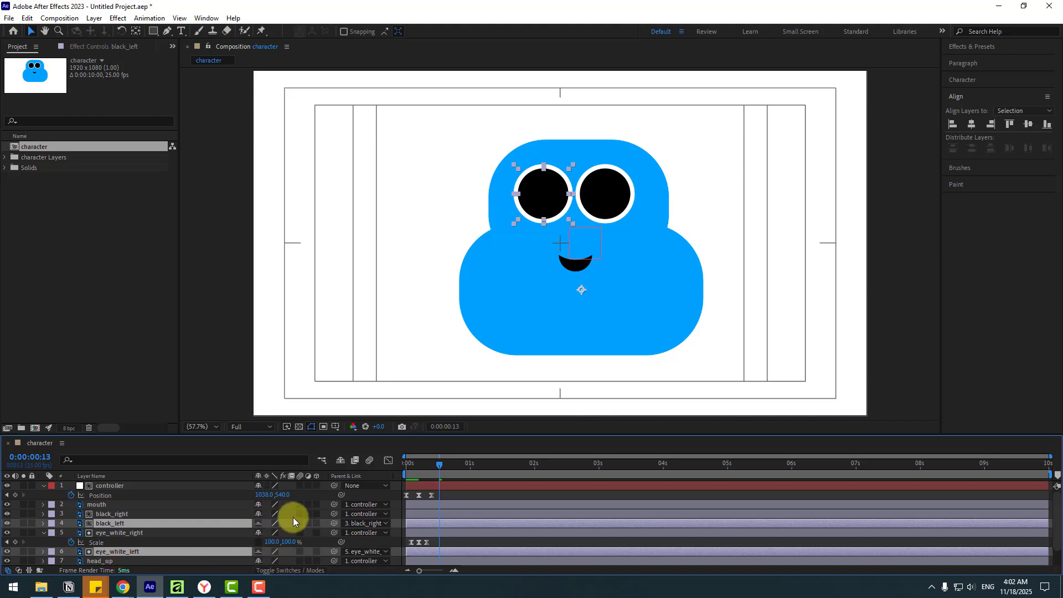
pyautogui.click(340, 462)
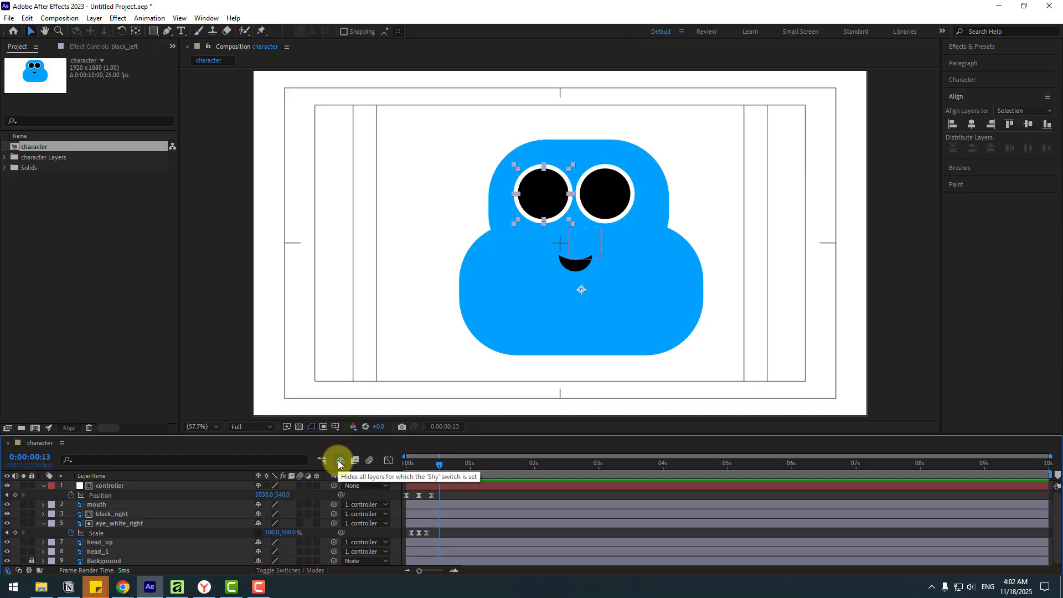
# Add a Position keyframe to black_right at frame 2.
pyautogui.click(111, 514)
pyautogui.moveTo(439, 464); pyautogui.dragTo(411, 466)
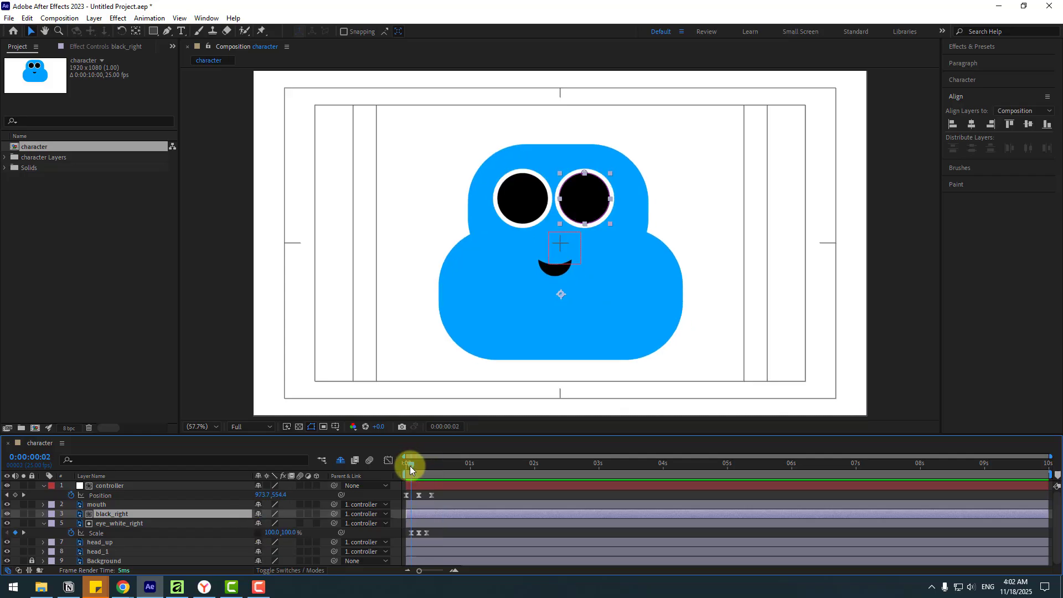
pyautogui.hotkey('alt', 'shift', 'p')
pyautogui.click(84, 523)
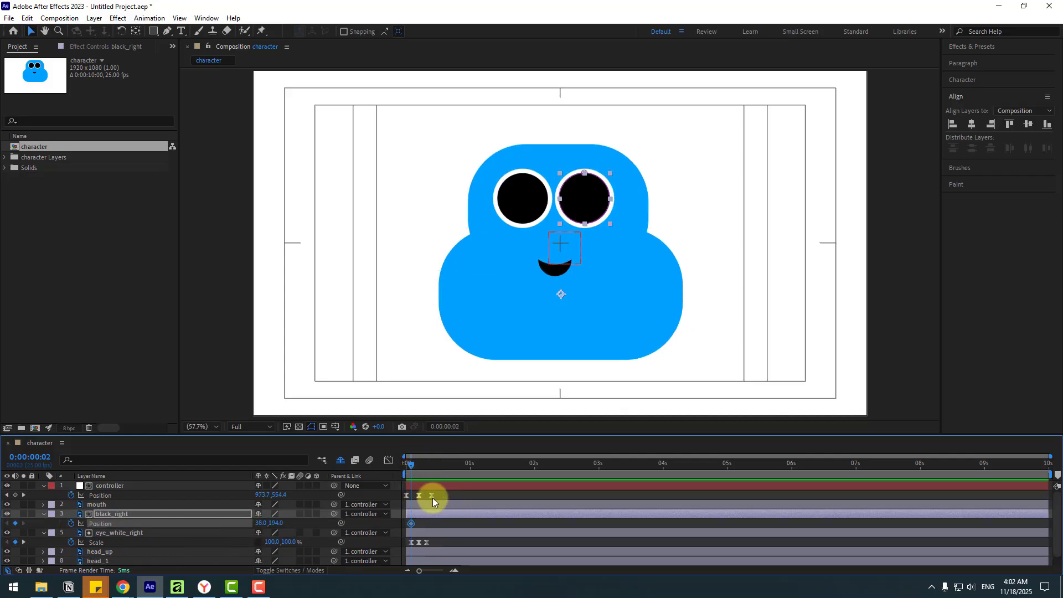
# At frame 5, shift black_right toward the character's facing side to a Position of about 83.1, 202.7, previewing the motion.
pyautogui.press('k')
pyautogui.moveTo(594, 213); pyautogui.dragTo(612, 214)
pyautogui.press('space')
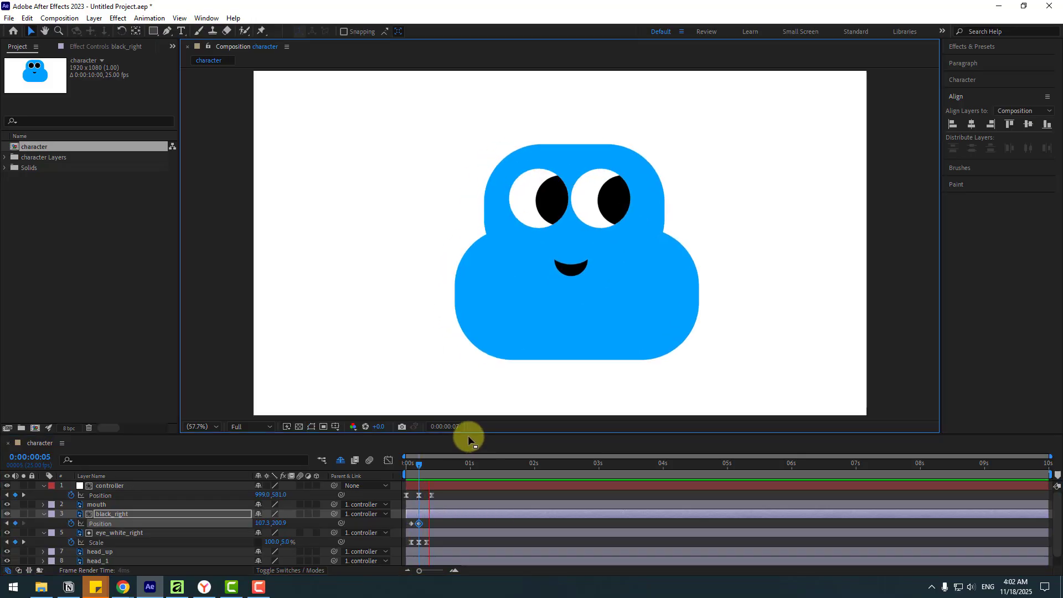
pyautogui.click(535, 287)
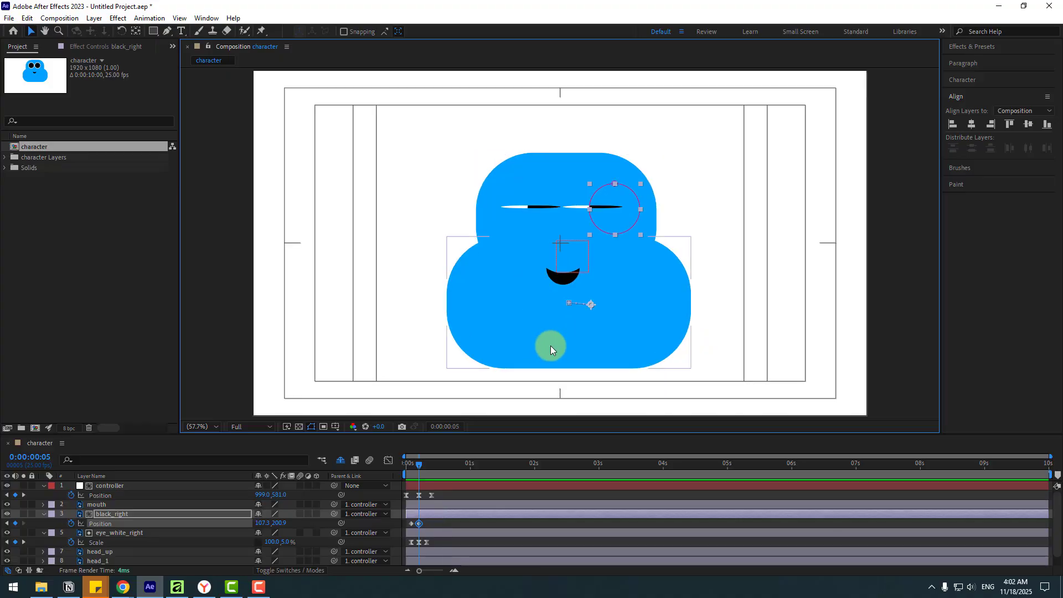
pyautogui.moveTo(615, 208); pyautogui.dragTo(609, 214)
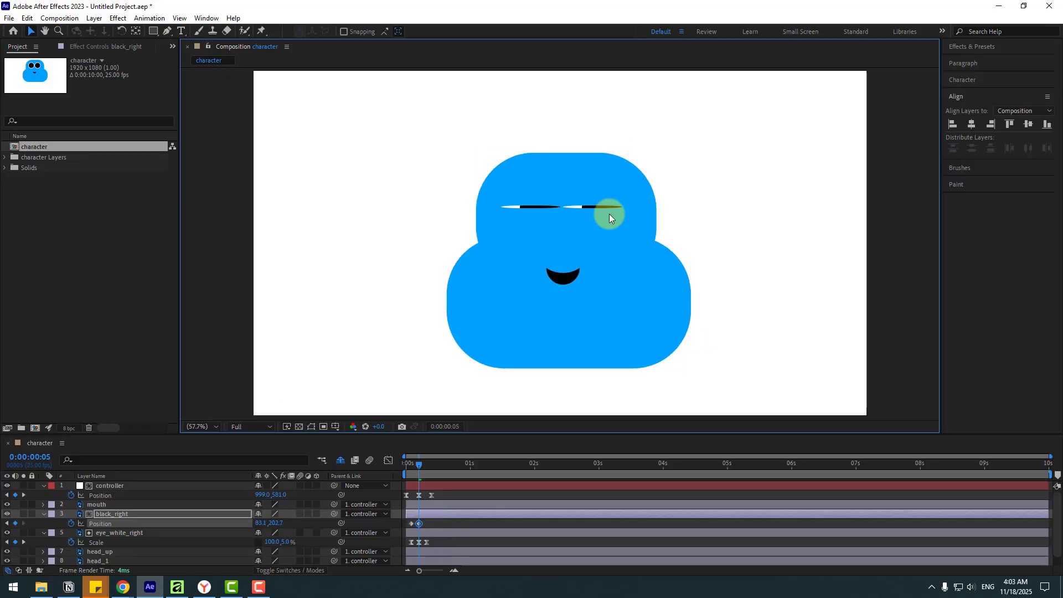
pyautogui.press('space')
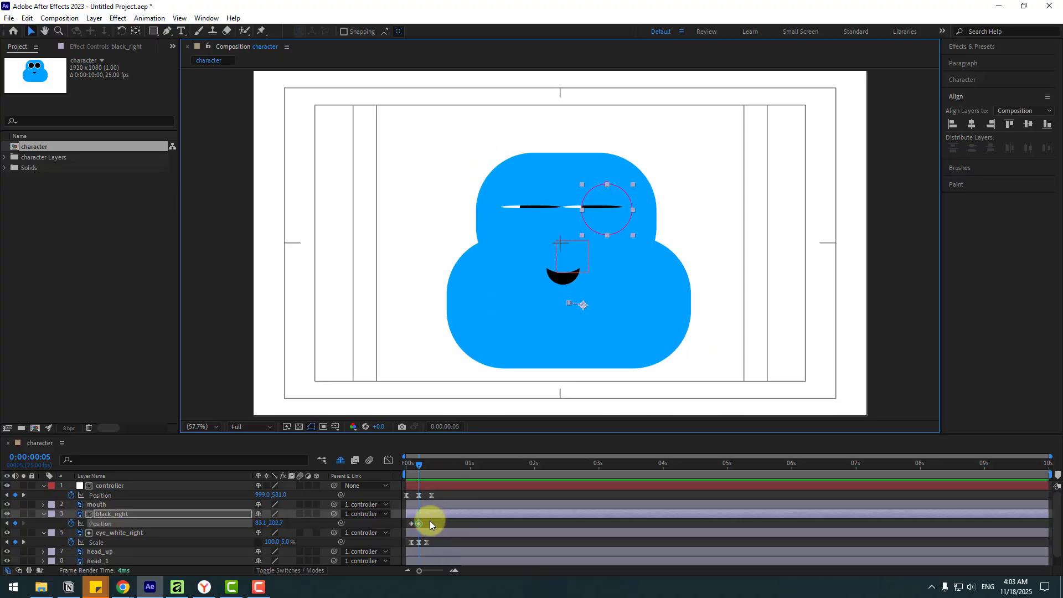
# Apply Easy Ease to black_right's Position keyframes and preview the animation.
pyautogui.rightClick(419, 524)
pyautogui.moveTo(499, 518)
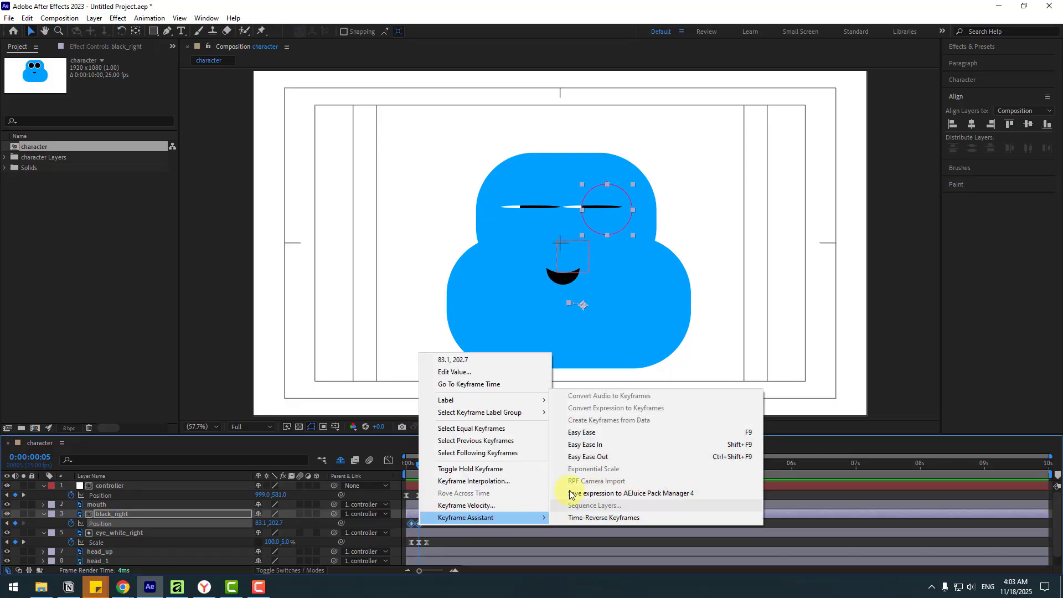
pyautogui.click(573, 438)
pyautogui.press('space')
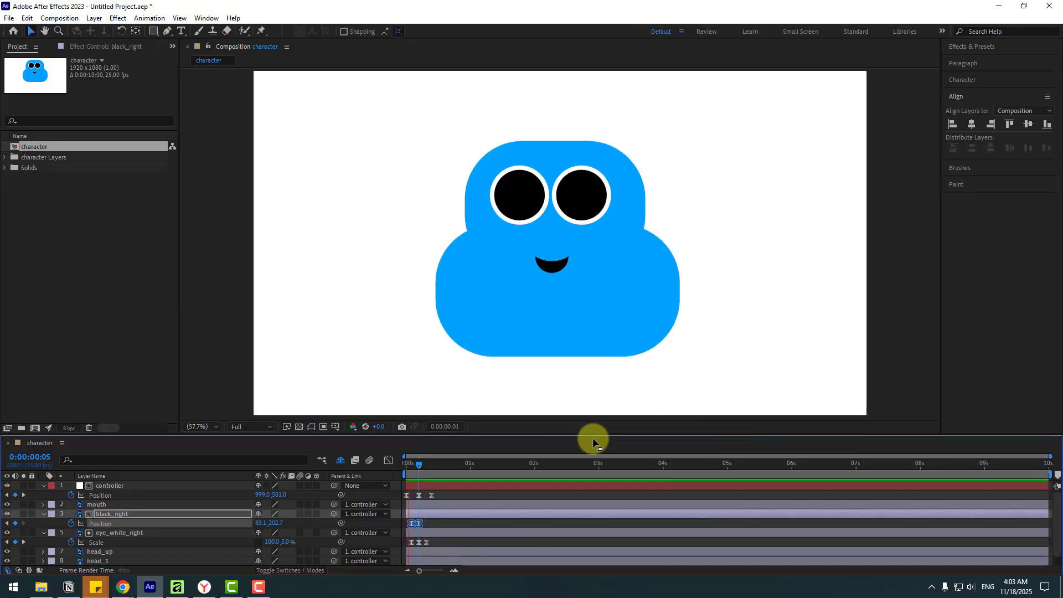
pyautogui.click(455, 543)
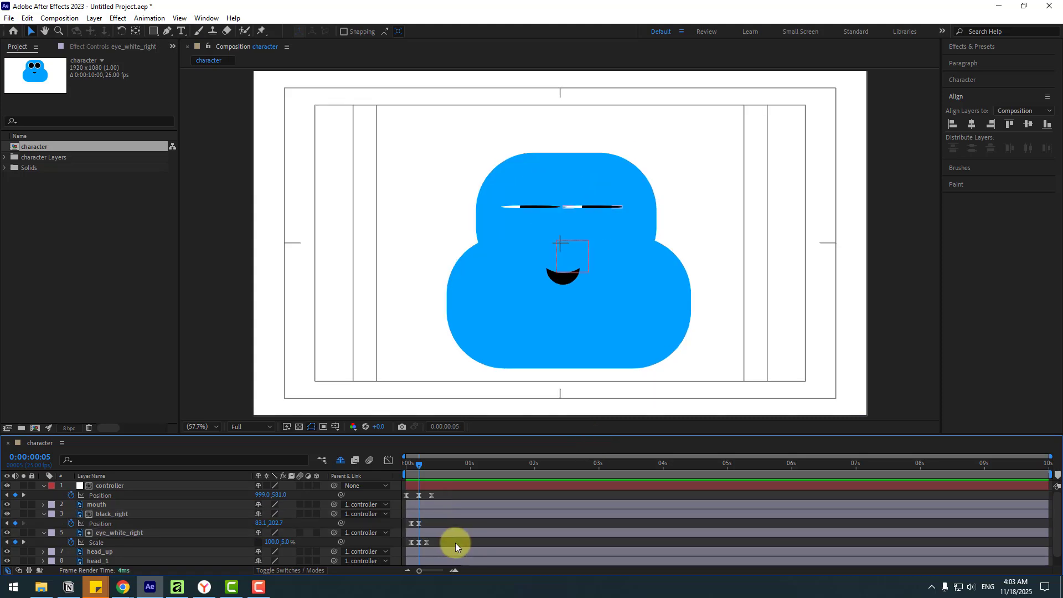
# Keyframe eye_white_right's Position on frame 2 and set its X position to about 165.7 on frame 8.
pyautogui.click(121, 534)
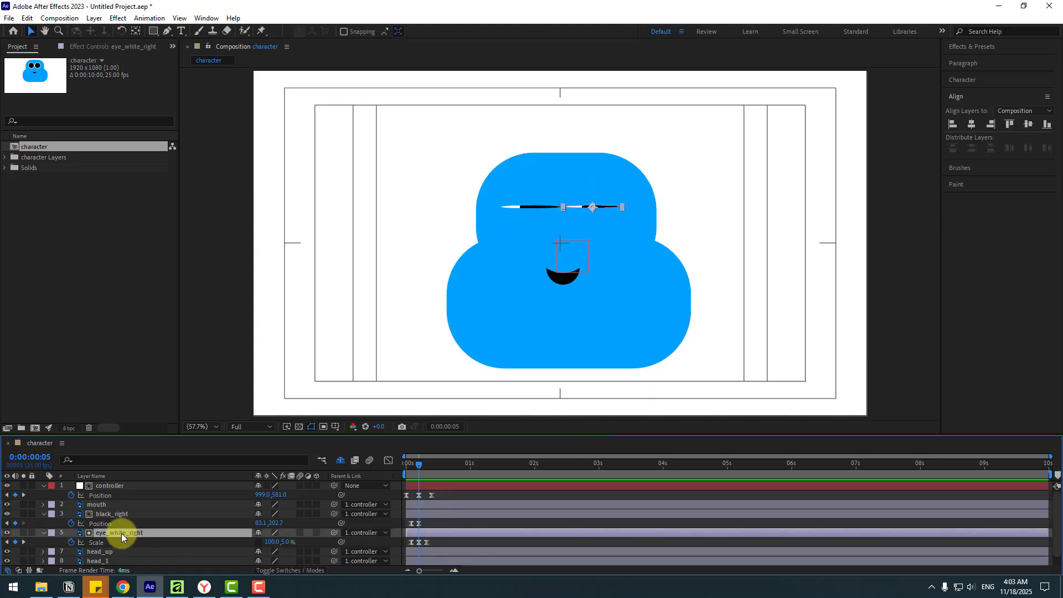
pyautogui.hotkey('shift', 'p')
pyautogui.scroll(-1, 304, 523)
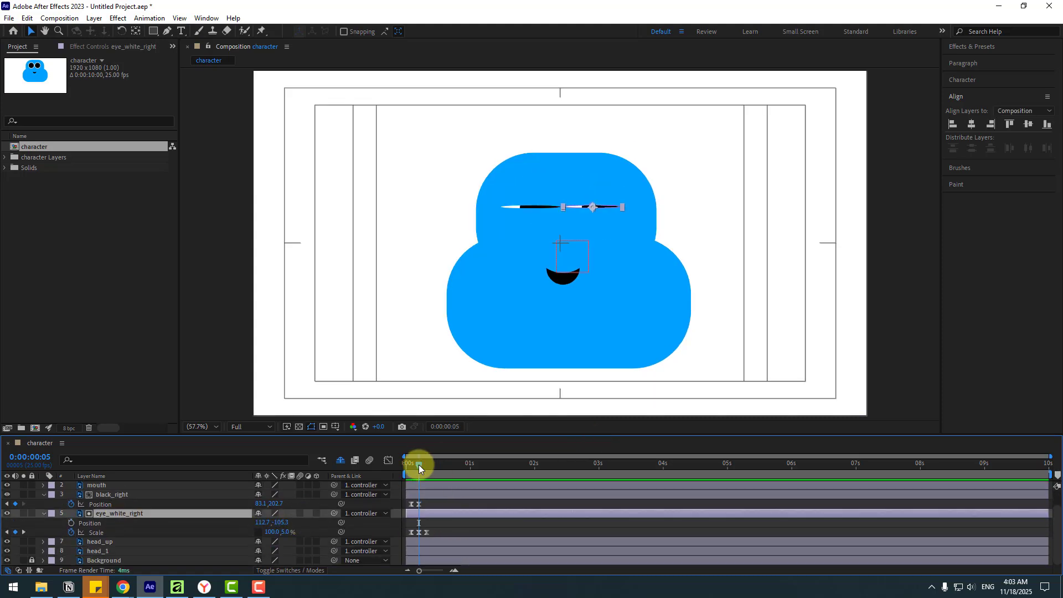
pyautogui.moveTo(419, 469); pyautogui.dragTo(426, 467)
pyautogui.click(72, 523)
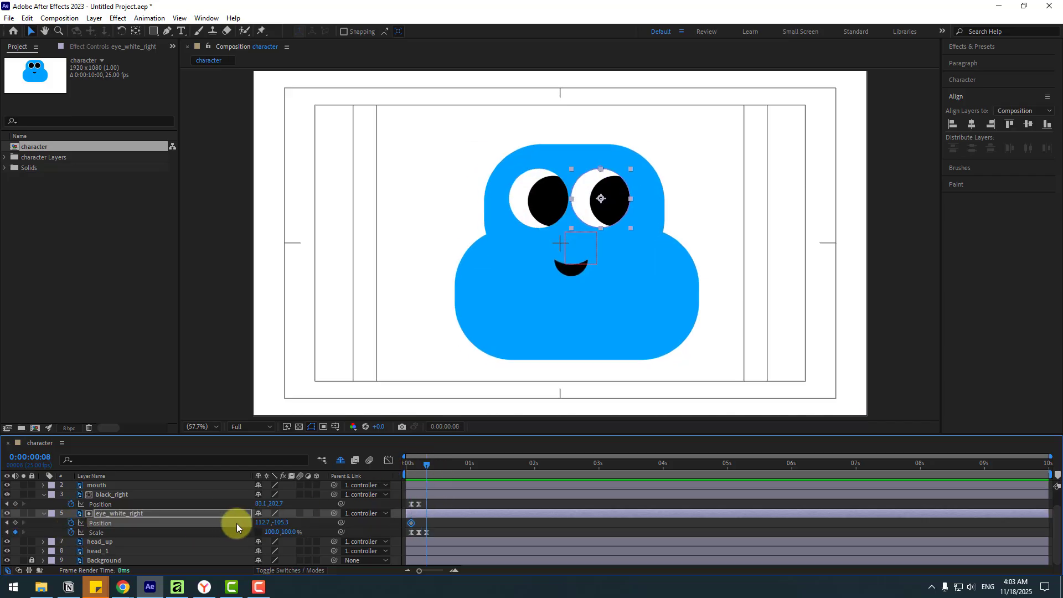
pyautogui.moveTo(261, 522); pyautogui.dragTo(277, 523)
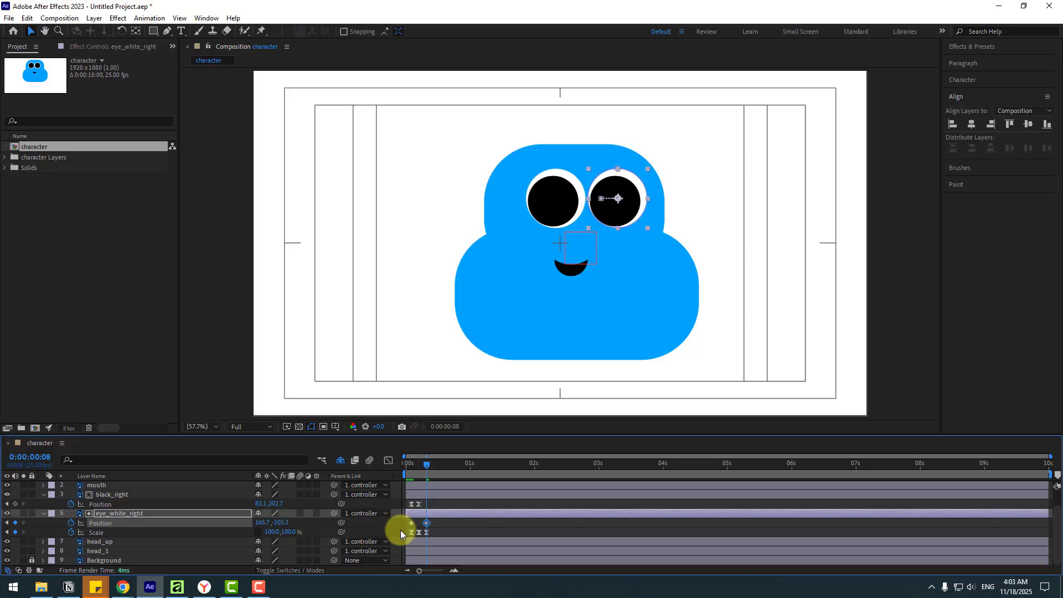
# Move black_right at its frame 5 Position keyframe to about 128.1, 202.7 and return to the first frame.
pyautogui.click(418, 467)
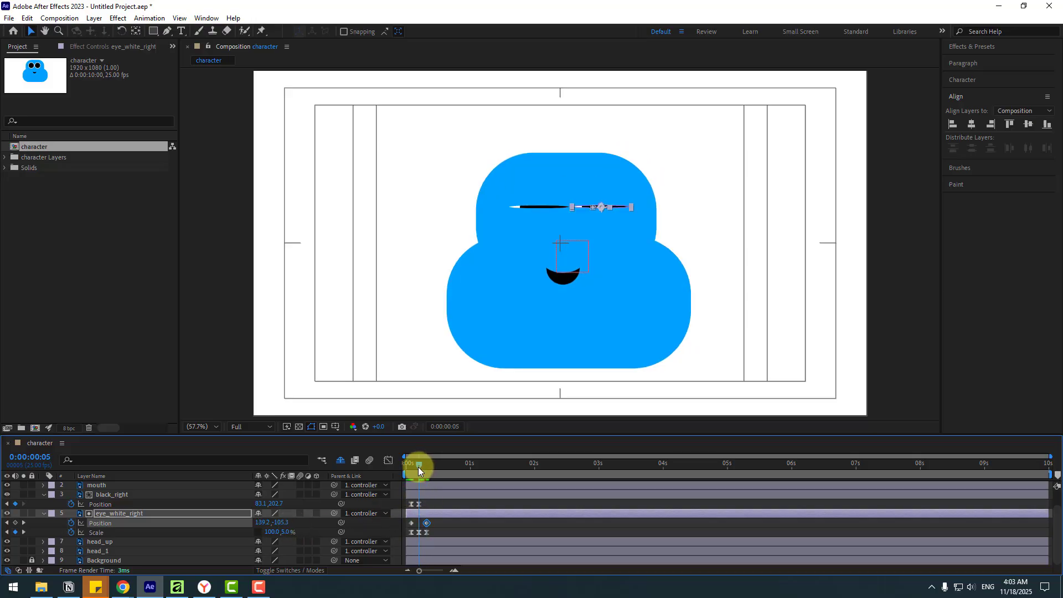
pyautogui.click(420, 504)
pyautogui.moveTo(607, 229); pyautogui.dragTo(621, 228)
pyautogui.moveTo(417, 467); pyautogui.dragTo(364, 468)
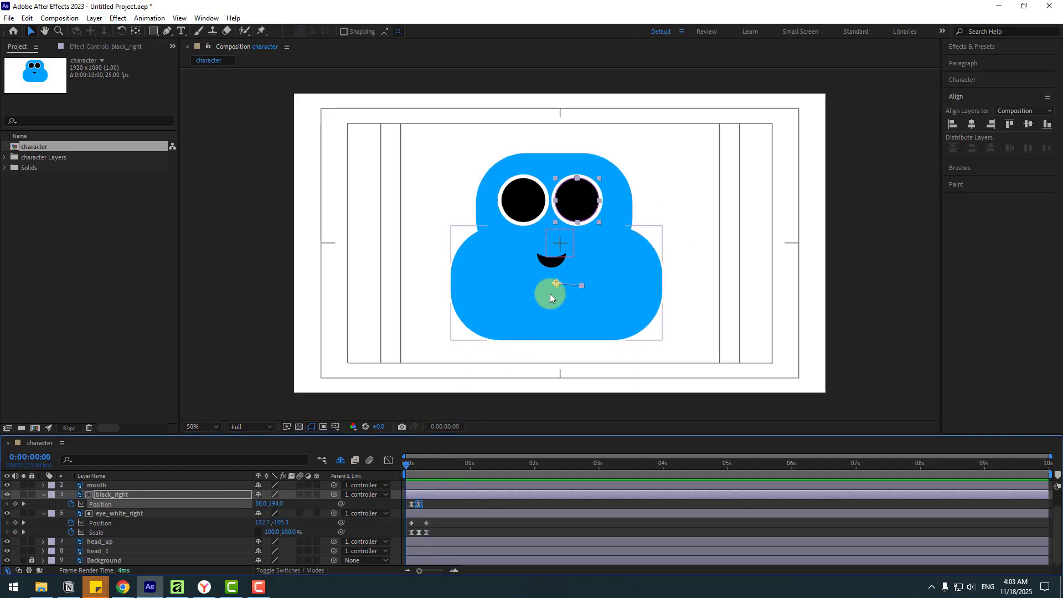
# Parent the mouth layer to black_right.
pyautogui.click(548, 267)
pyautogui.scroll(1, 317, 527)
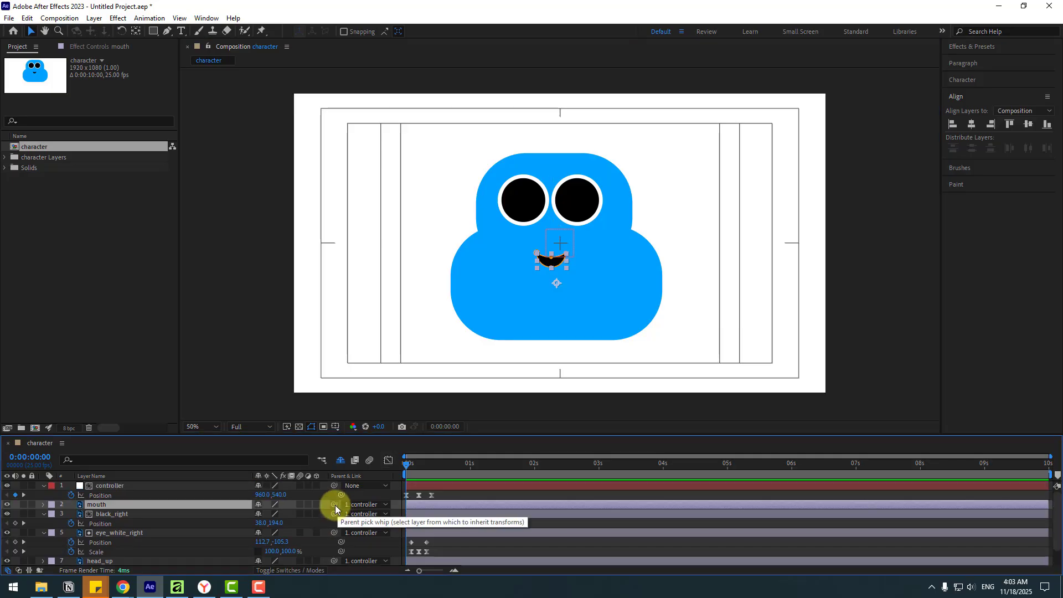
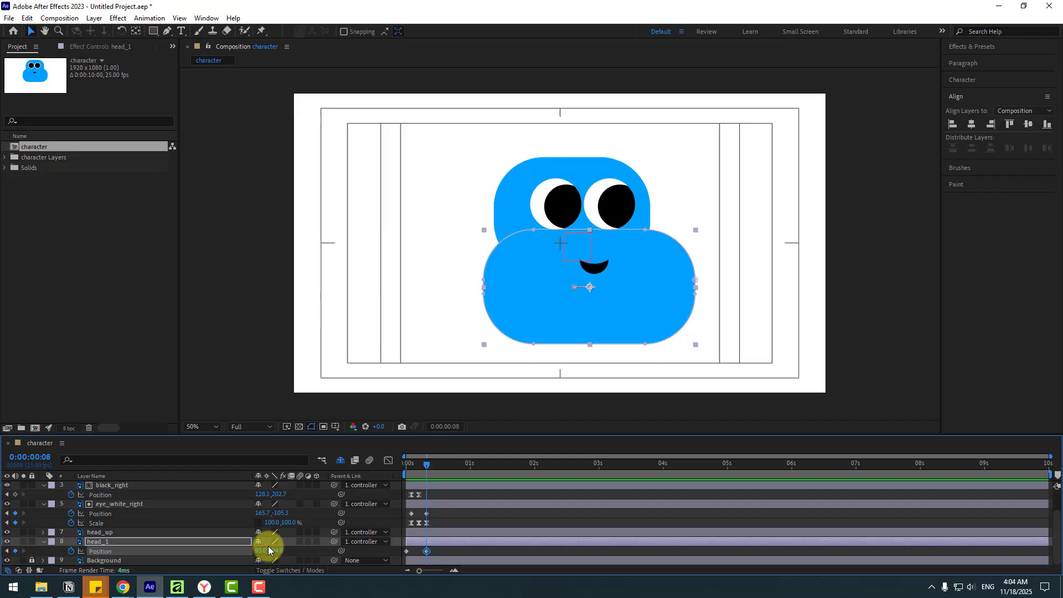
# Hold the controller's Position with a keyframe at frame 21 and set its X position to about 771 at 0:00:01:06.
pyautogui.scroll(2, 513, 495)
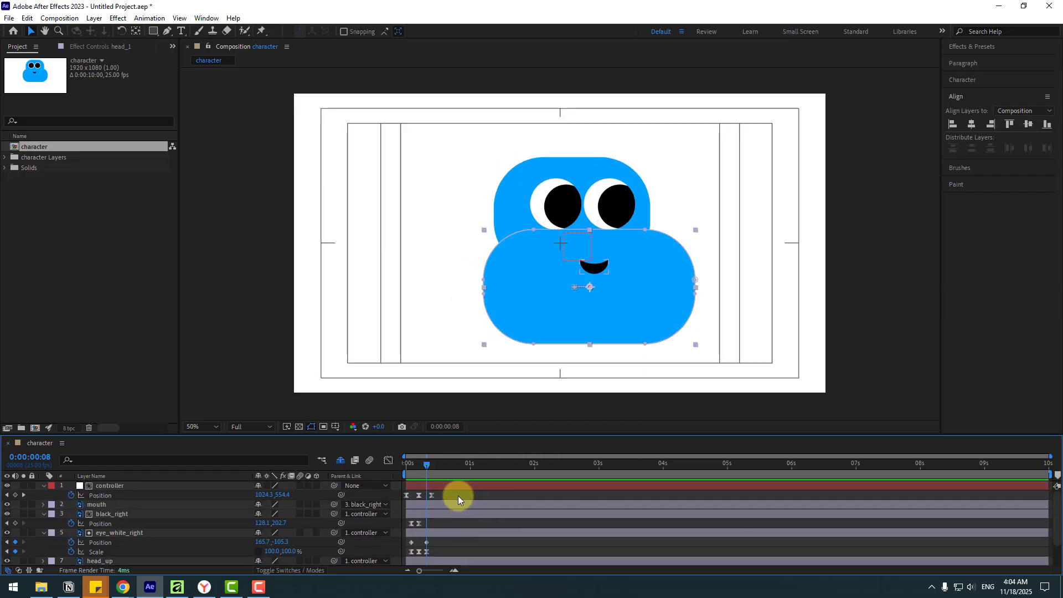
pyautogui.moveTo(431, 466); pyautogui.dragTo(460, 474)
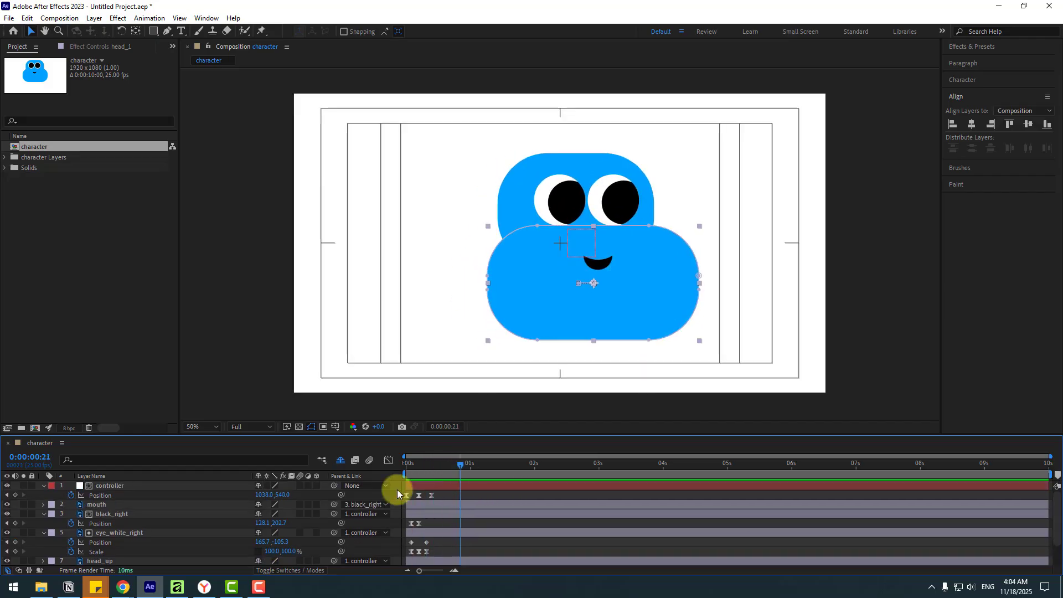
pyautogui.click(15, 495)
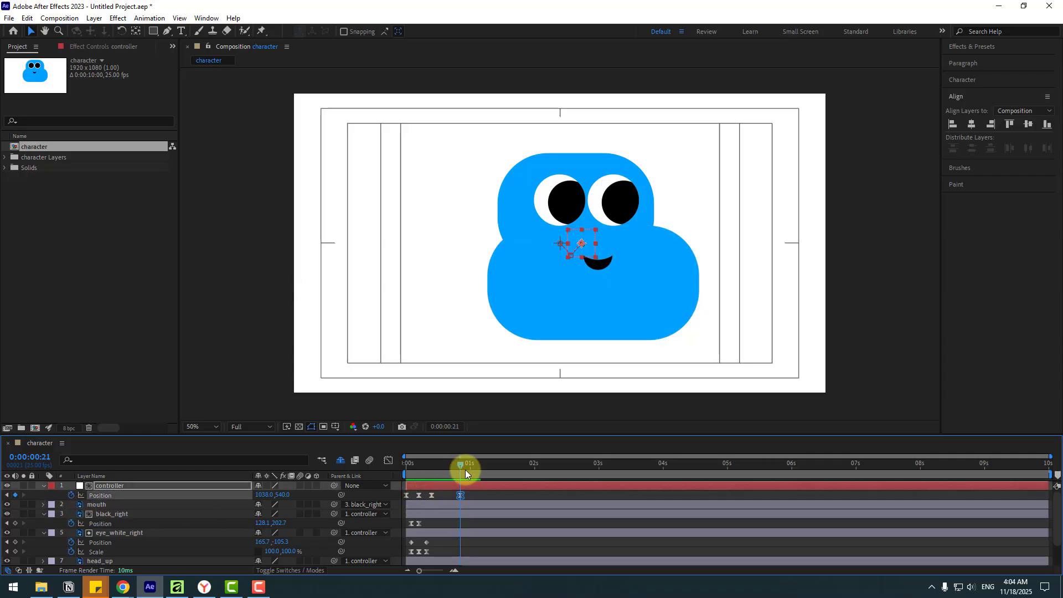
pyautogui.hotkey('shift', 'pagedown')
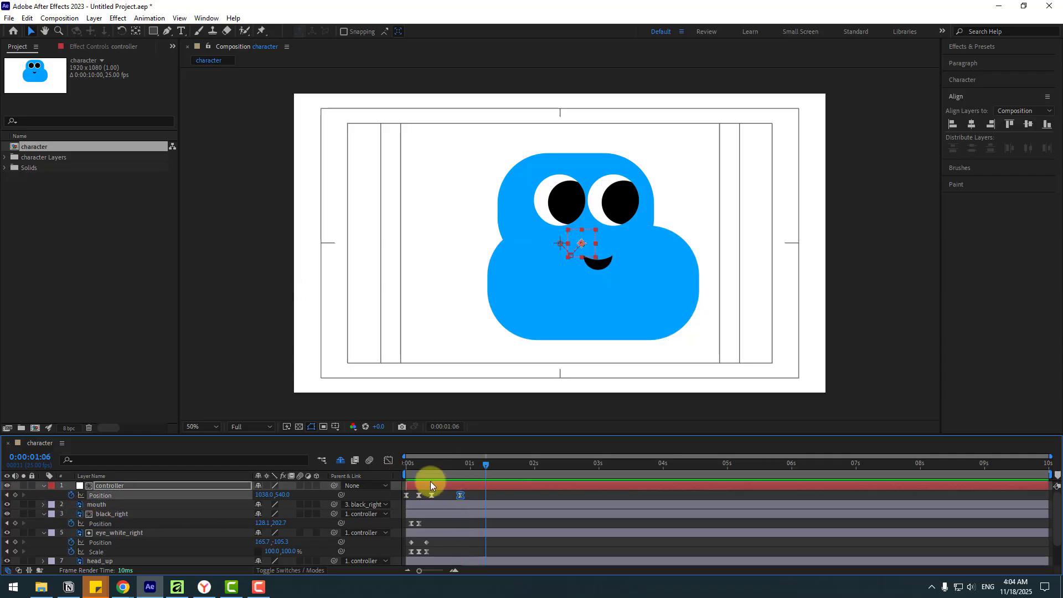
pyautogui.moveTo(268, 497); pyautogui.dragTo(119, 492)
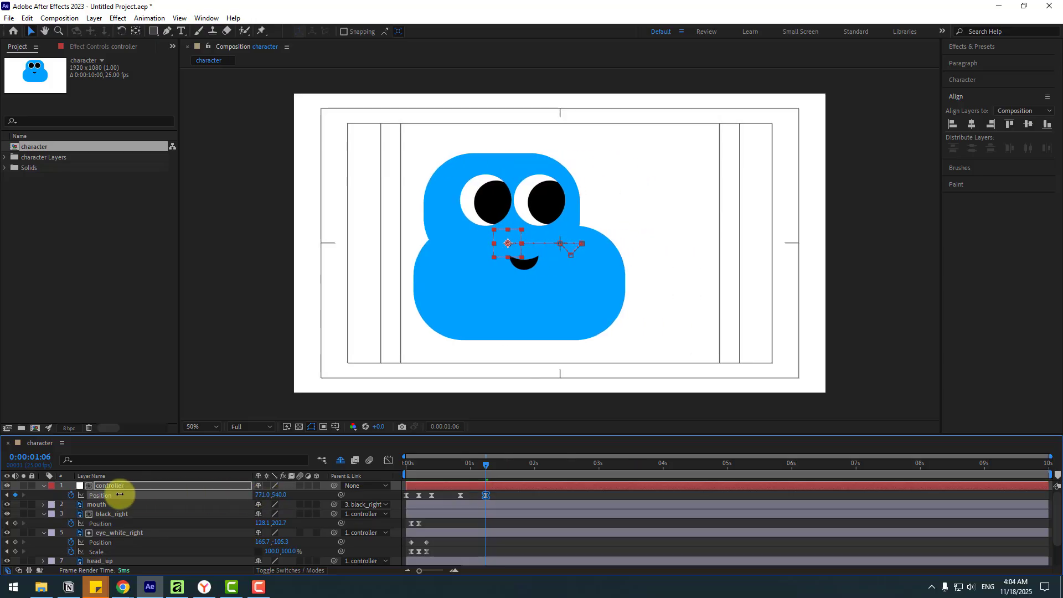
# Copy eye_white_right's three Scale blink keyframes and place the pasted set so that it starts at frame 23.
pyautogui.click(460, 465)
pyautogui.scroll(-1, 458, 524)
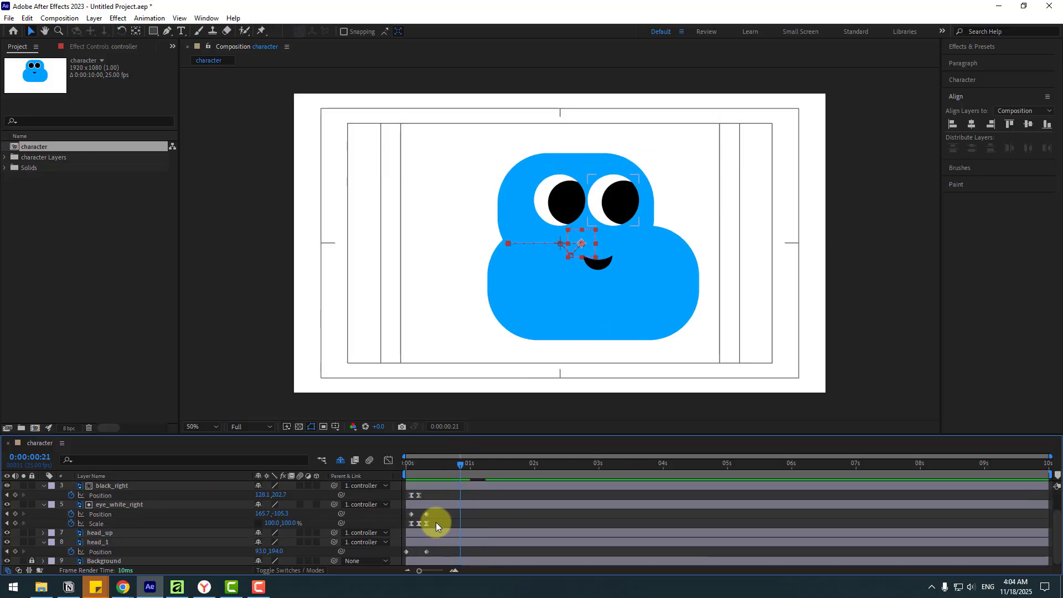
pyautogui.moveTo(436, 522); pyautogui.dragTo(404, 525)
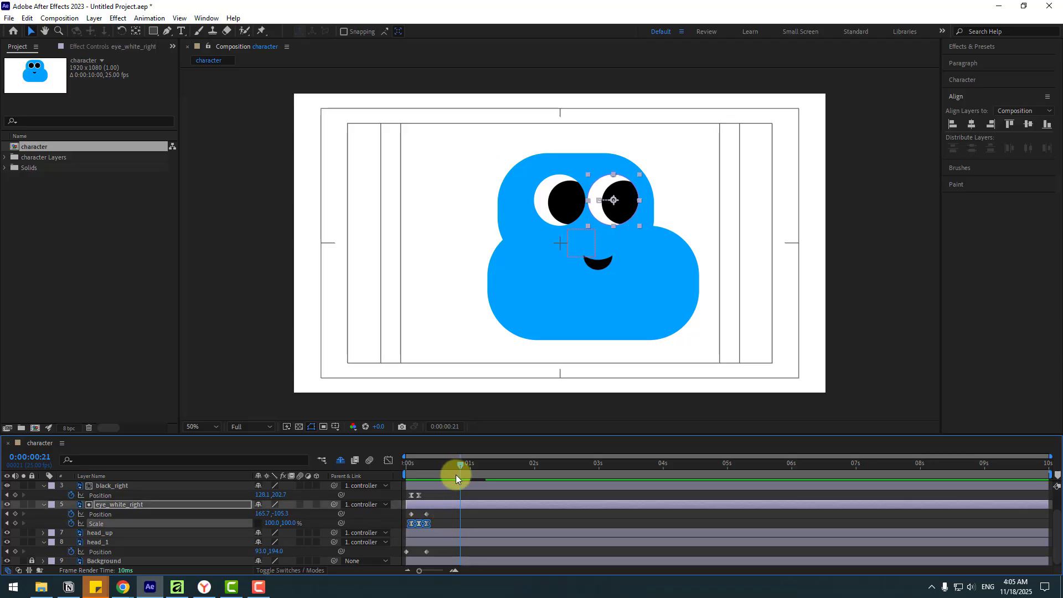
pyautogui.moveTo(457, 474)
pyautogui.mouseDown()
pyautogui.moveTo(473, 469)
pyautogui.moveTo(458, 470)
pyautogui.mouseUp()
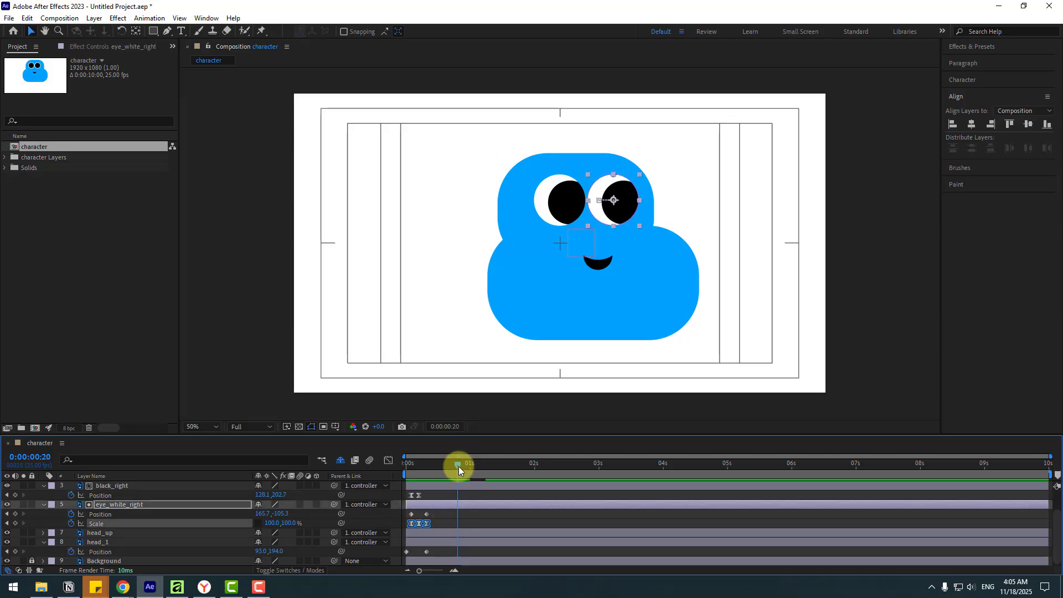
pyautogui.hotkey('ctrl', 'v')
pyautogui.scroll(1, 473, 525)
pyautogui.moveTo(466, 550); pyautogui.dragTo(472, 550)
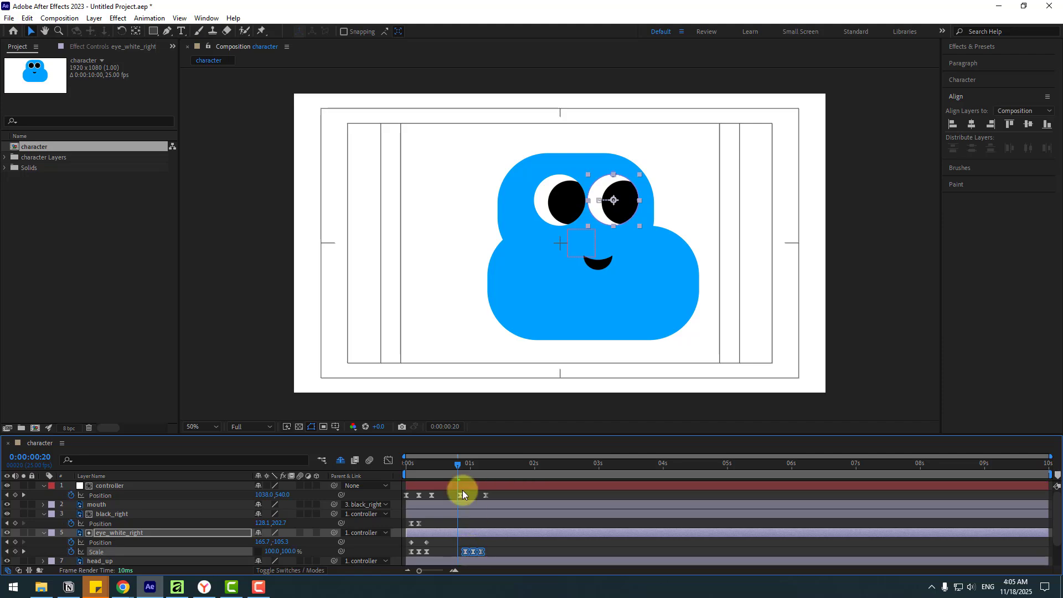
# Set the controller's Y position to about 598 at 0:00:01:01 and preview the dip during the blink.
pyautogui.moveTo(465, 467)
pyautogui.mouseDown()
pyautogui.moveTo(487, 473)
pyautogui.moveTo(465, 473)
pyautogui.moveTo(474, 477)
pyautogui.mouseUp()
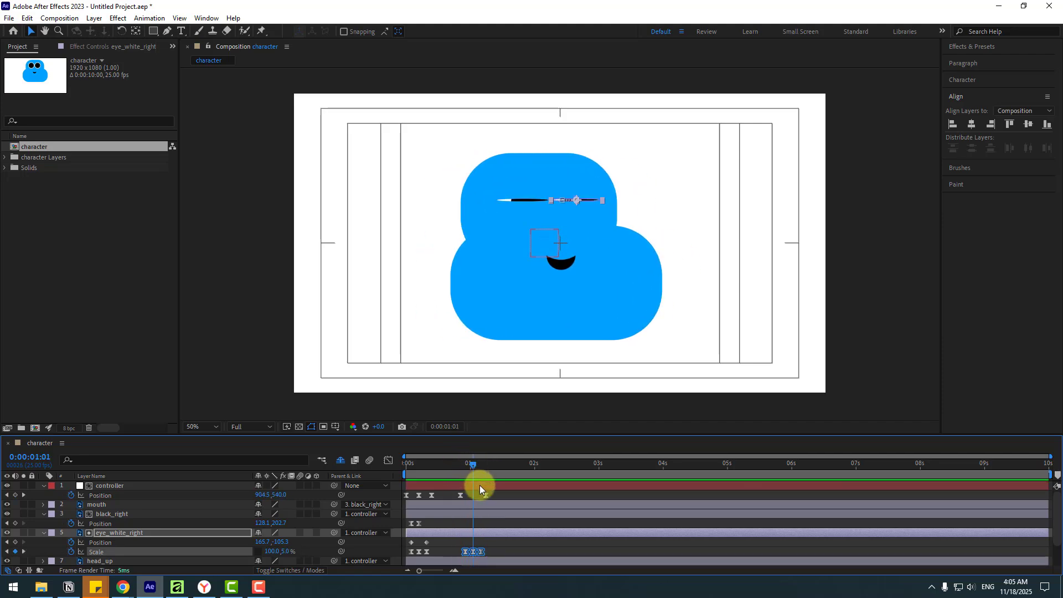
pyautogui.click(479, 485)
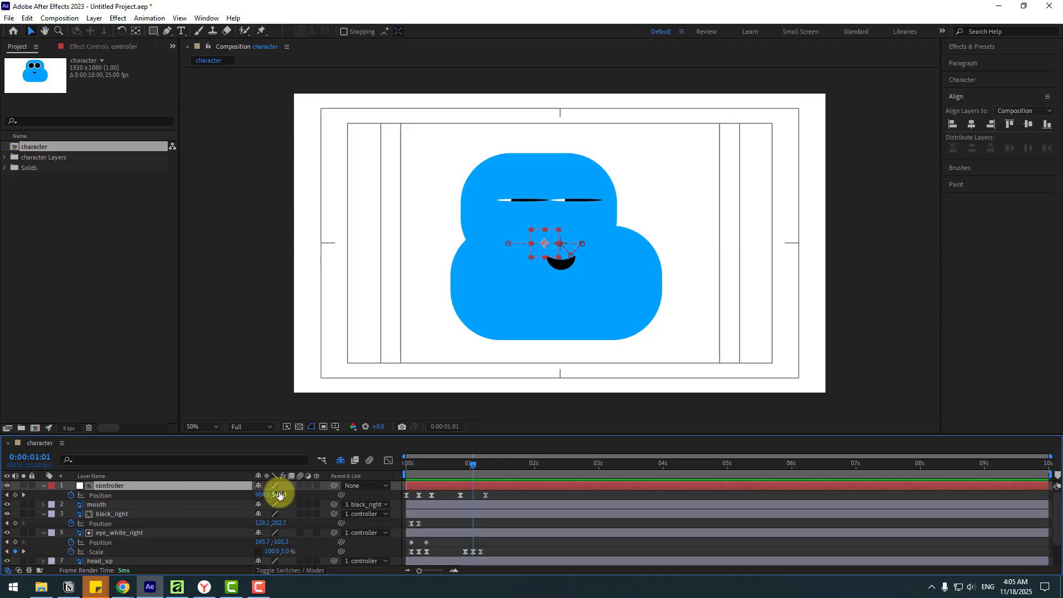
pyautogui.moveTo(279, 496); pyautogui.dragTo(305, 494)
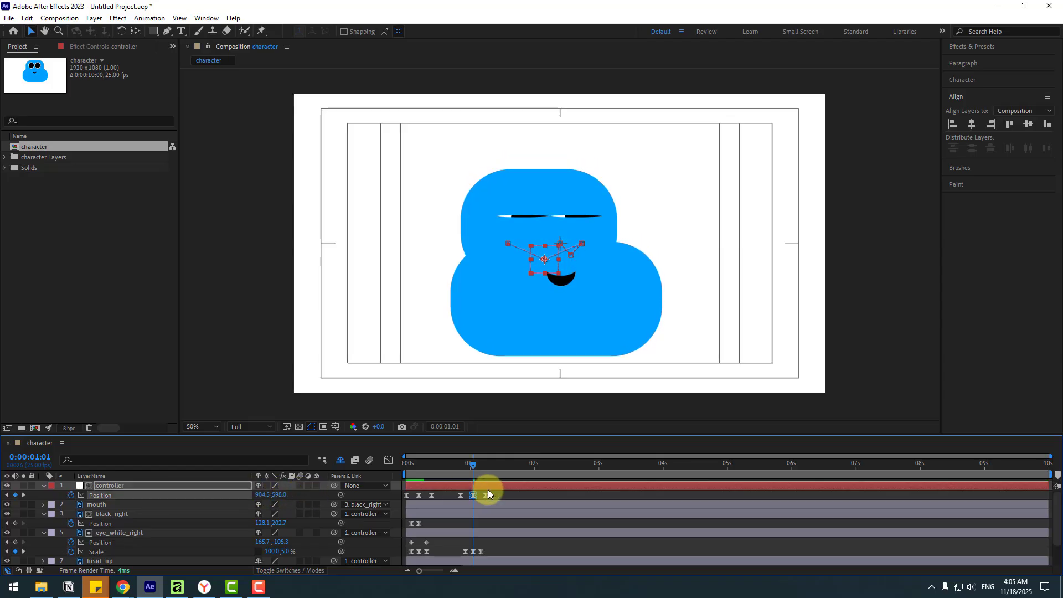
pyautogui.press('space')
pyautogui.press('space')
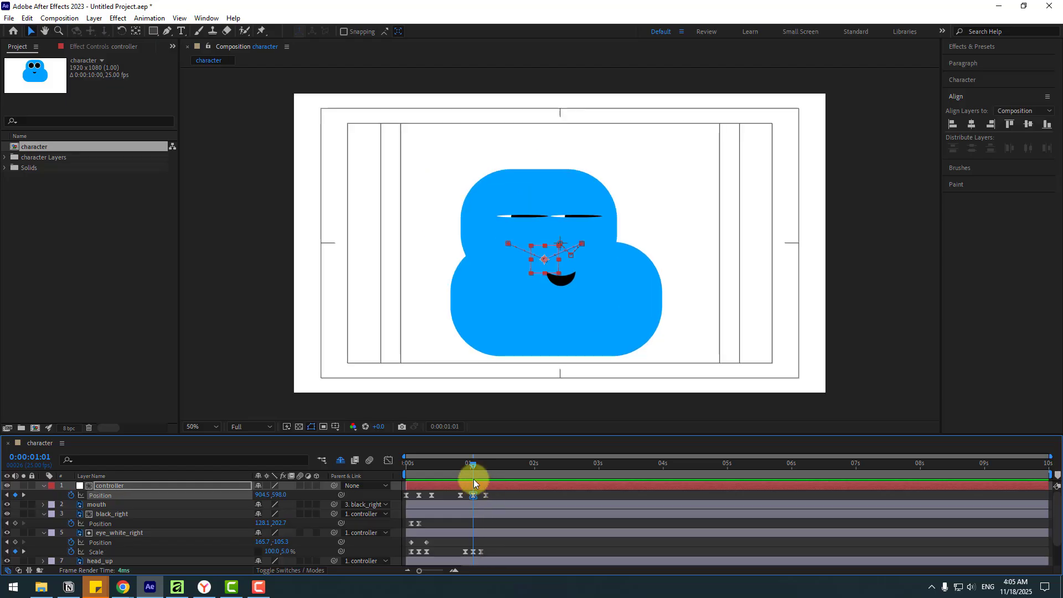
pyautogui.press('space')
pyautogui.press('space')
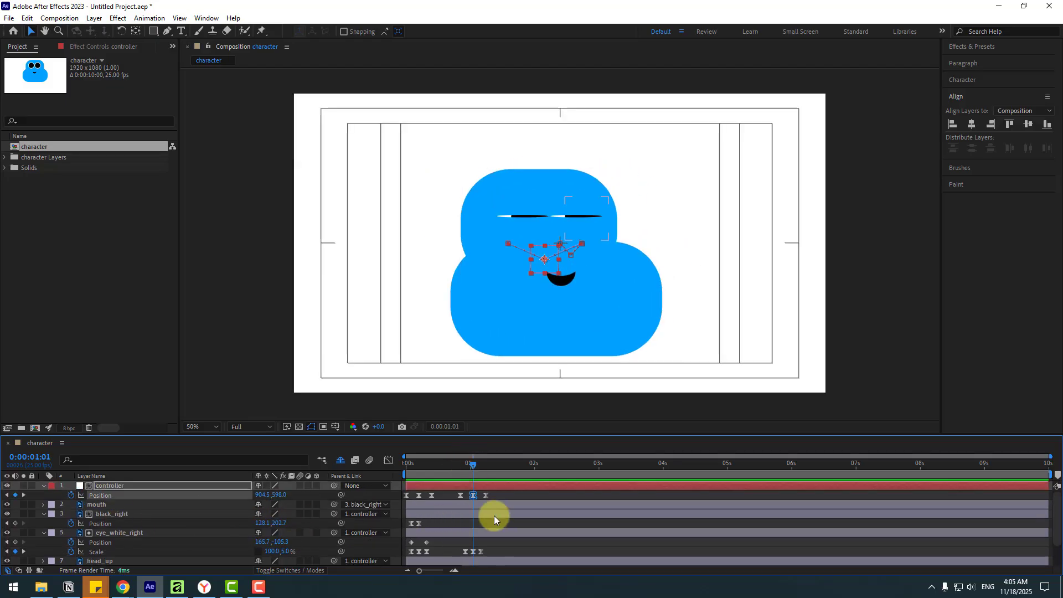
# Keyframe black_right's Position at 0:00:01:00 and set its X position to about 39.1 at 0:00:01:03.
pyautogui.click(467, 513)
pyautogui.click(468, 464)
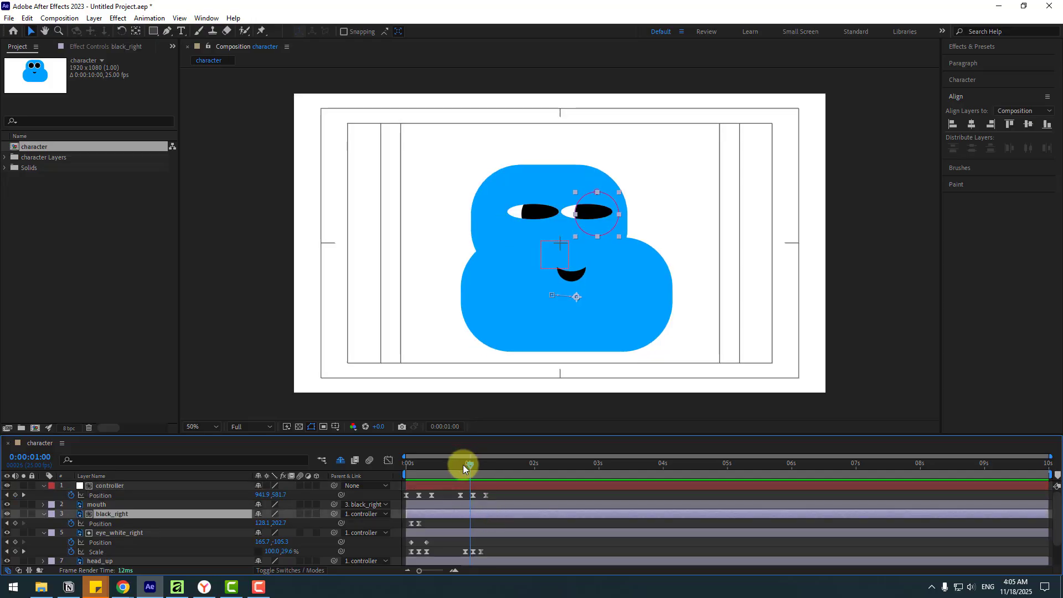
pyautogui.click(15, 523)
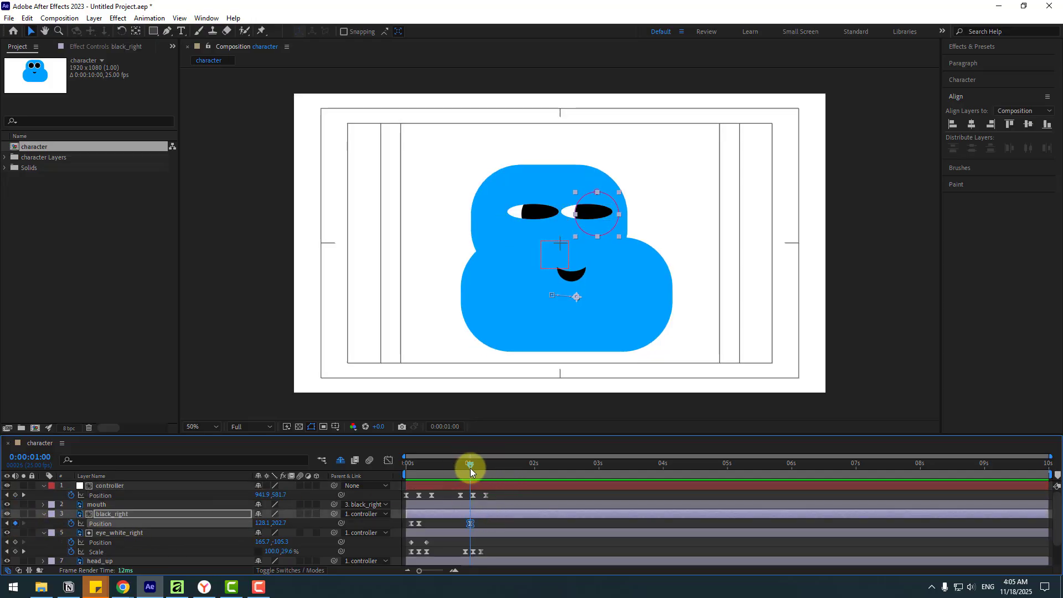
pyautogui.moveTo(471, 470); pyautogui.dragTo(478, 466)
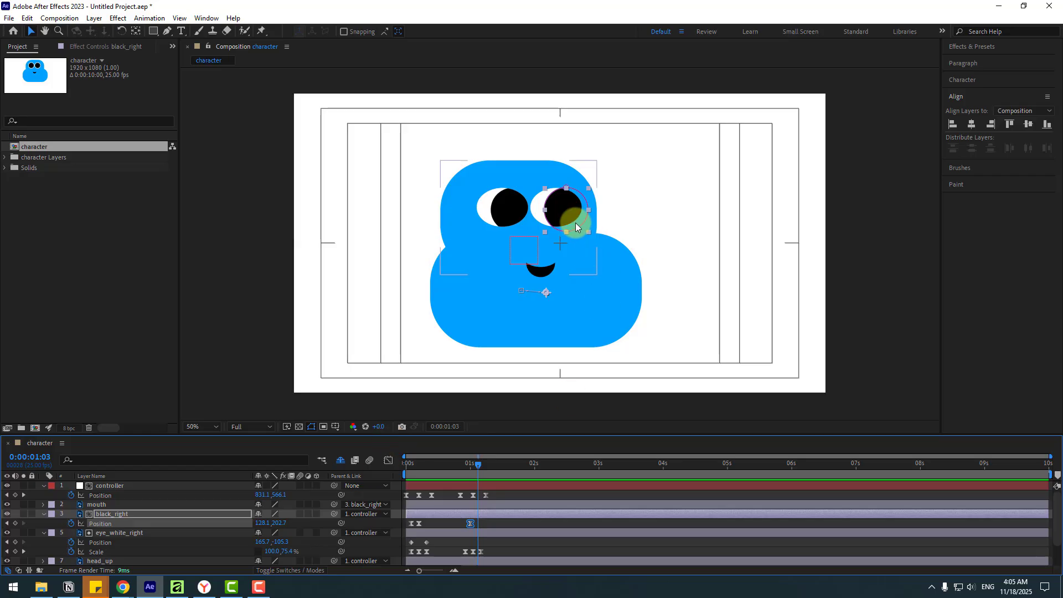
pyautogui.moveTo(265, 524); pyautogui.dragTo(205, 511)
# Keyframe head_1's Position at frame 23 and set its X position to about -3 at 0:00:01:06.
pyautogui.moveTo(465, 466)
pyautogui.mouseDown()
pyautogui.moveTo(494, 467)
pyautogui.moveTo(467, 468)
pyautogui.mouseUp()
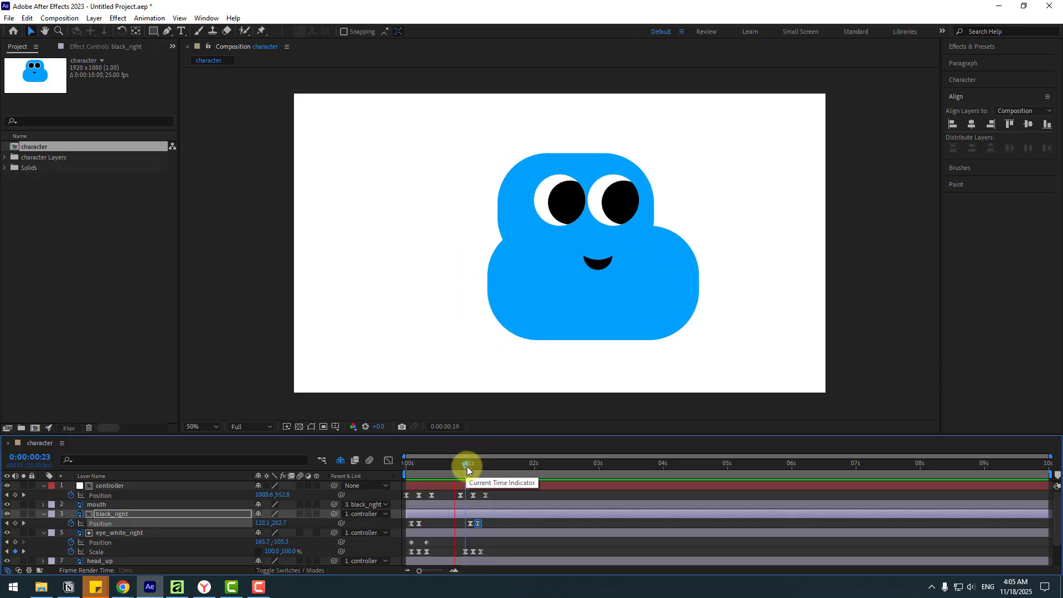
pyautogui.scroll(-2, 513, 496)
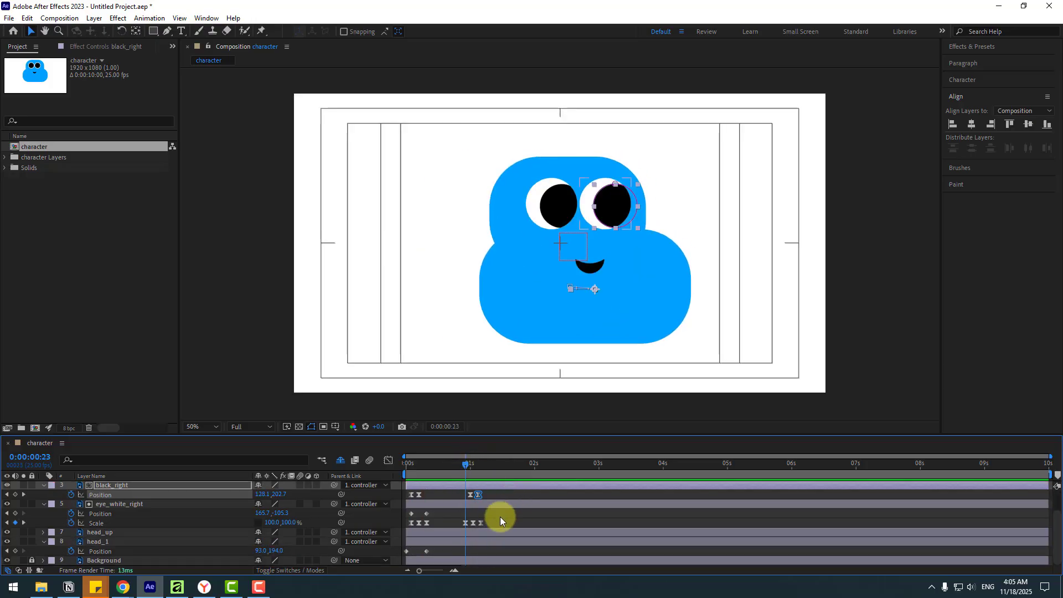
pyautogui.click(105, 544)
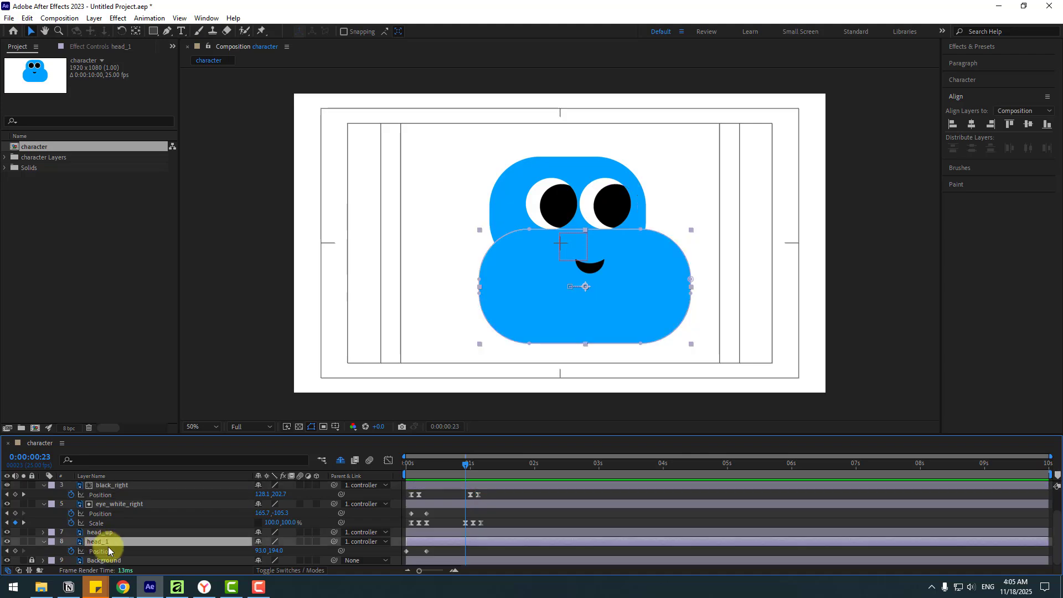
pyautogui.click(15, 551)
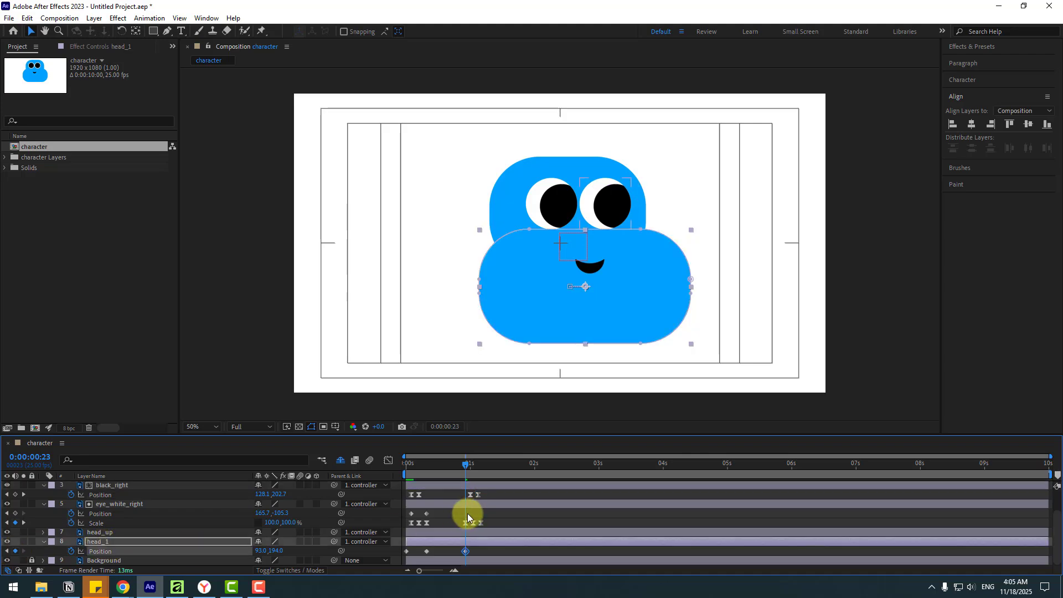
pyautogui.moveTo(468, 465); pyautogui.dragTo(486, 468)
pyautogui.click(257, 554)
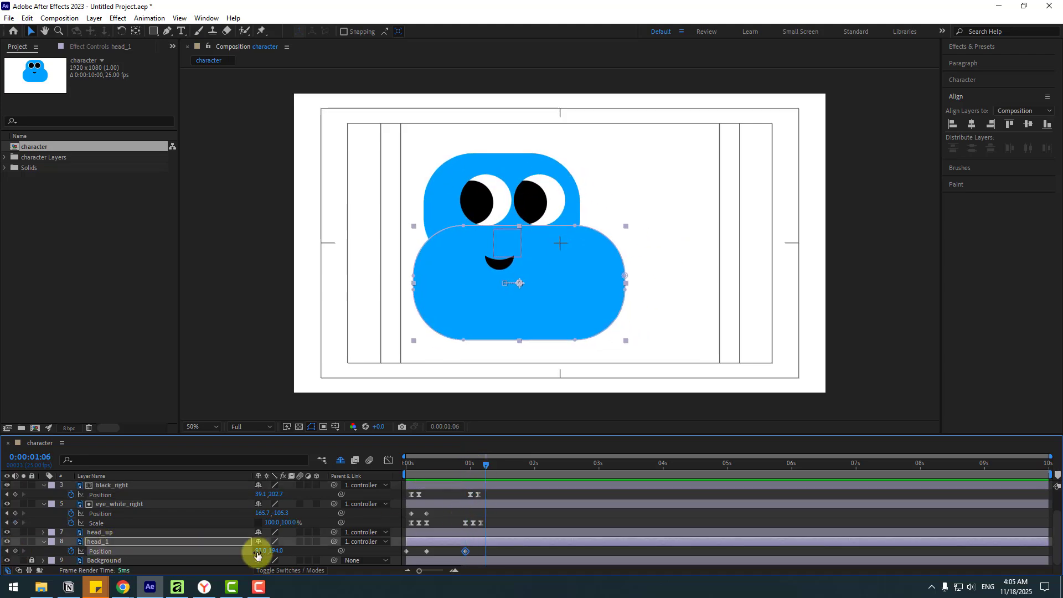
pyautogui.moveTo(257, 554); pyautogui.dragTo(201, 546)
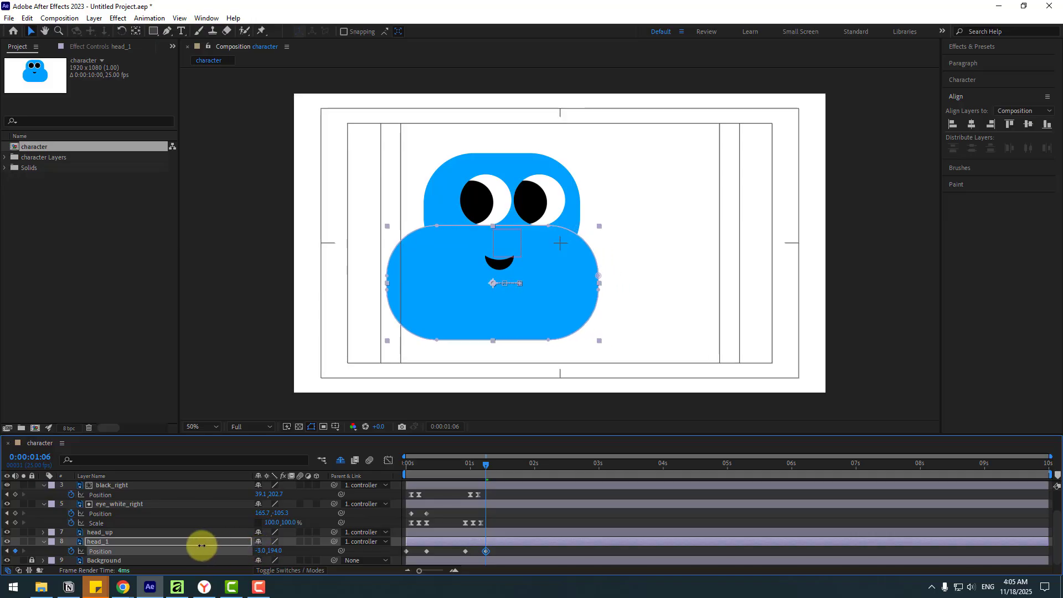
# Apply Easy Ease to all of head_1's Position keyframes and preview the animation.
pyautogui.click(508, 518)
pyautogui.moveTo(498, 548); pyautogui.dragTo(403, 553)
pyautogui.rightClick(406, 553)
pyautogui.moveTo(471, 549)
pyautogui.click(623, 460)
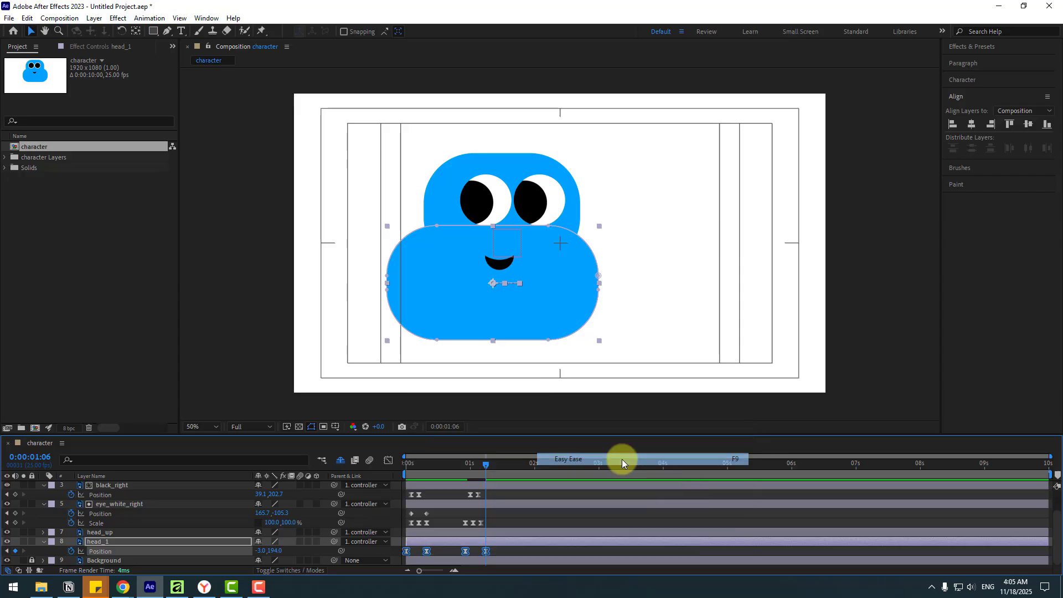
pyautogui.press('space')
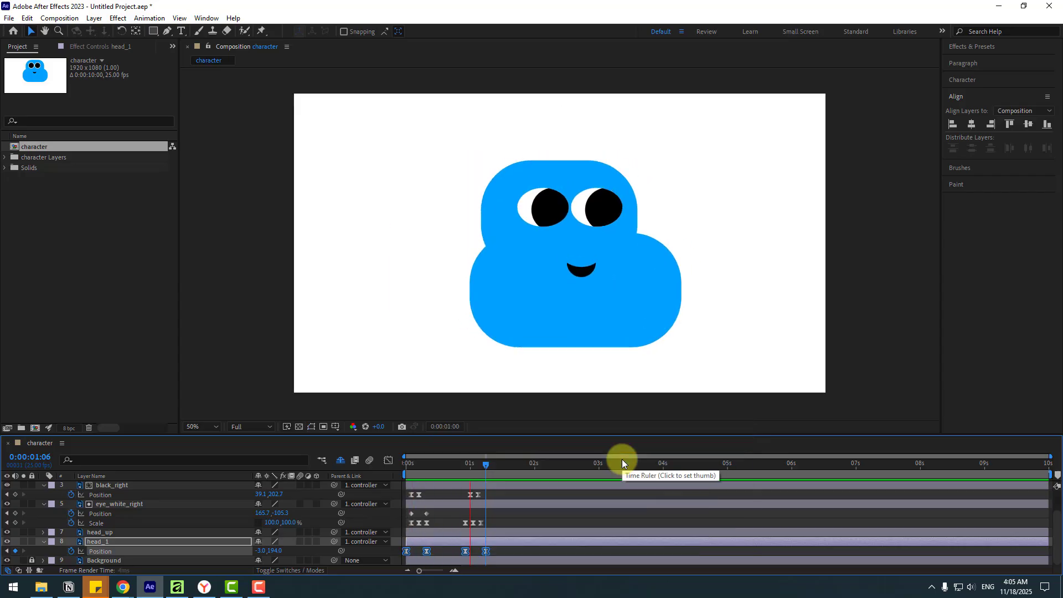
# Keyframe eye_white_right's Position at frame 23 and set its X position to about 85.7 at 0:00:01:04.
pyautogui.press(',')
pyautogui.press("'")
pyautogui.click(115, 504)
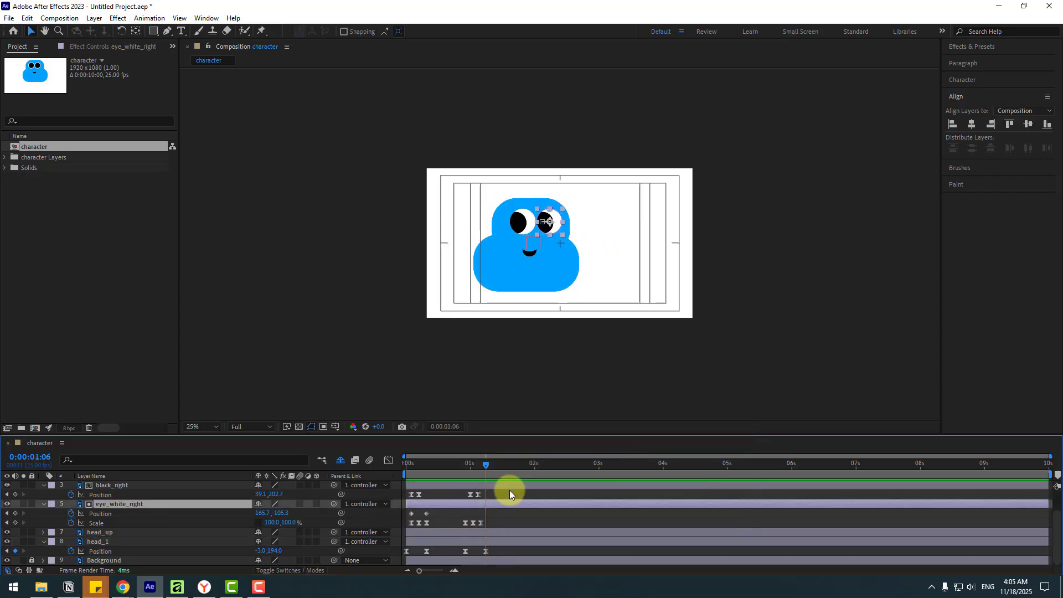
pyautogui.moveTo(468, 464); pyautogui.dragTo(465, 465)
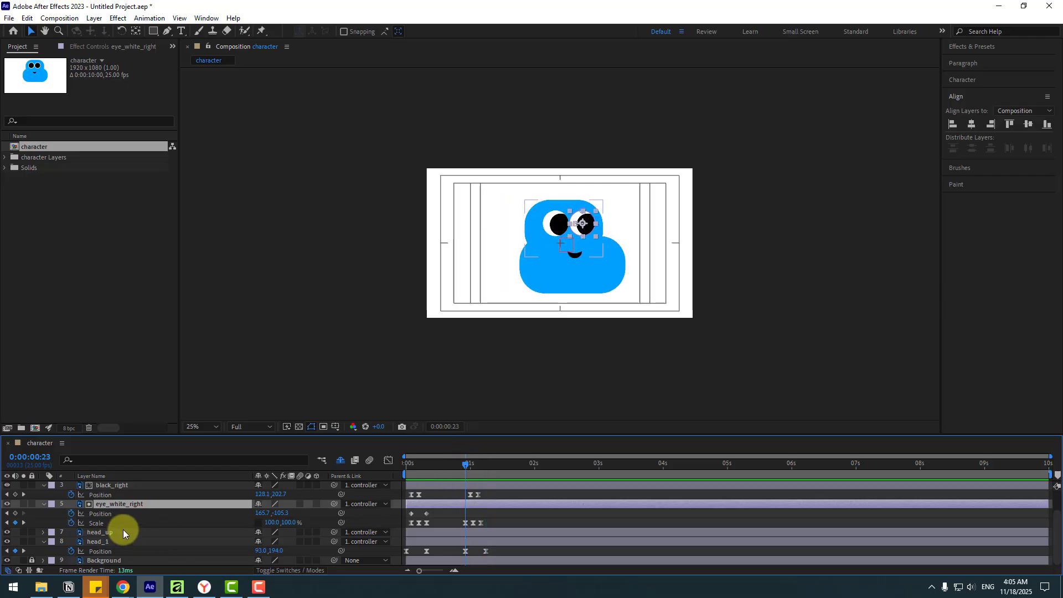
pyautogui.click(15, 514)
pyautogui.click(200, 426)
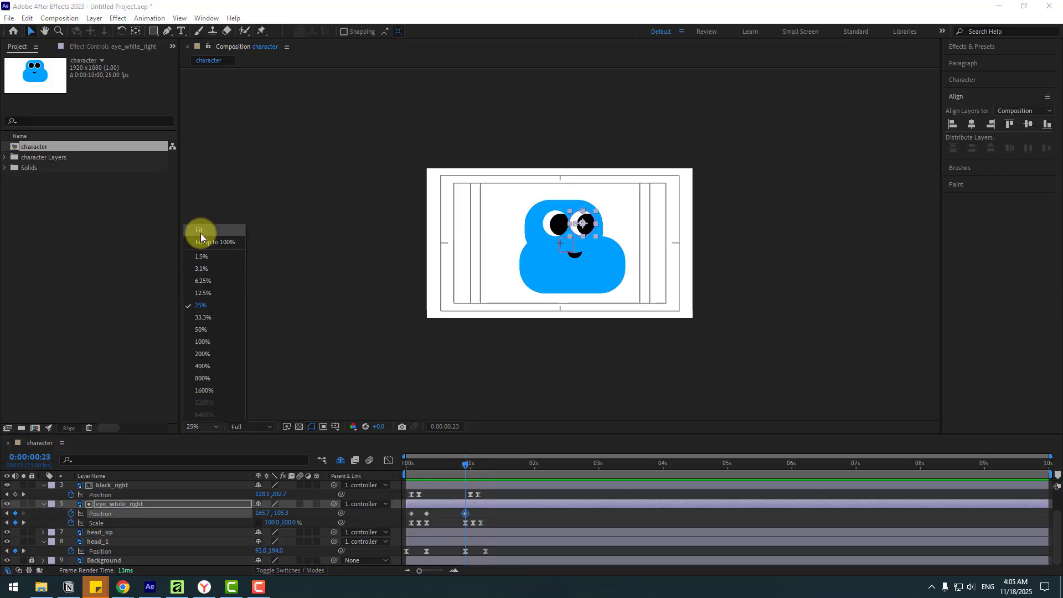
pyautogui.click(200, 234)
pyautogui.moveTo(466, 464); pyautogui.dragTo(484, 463)
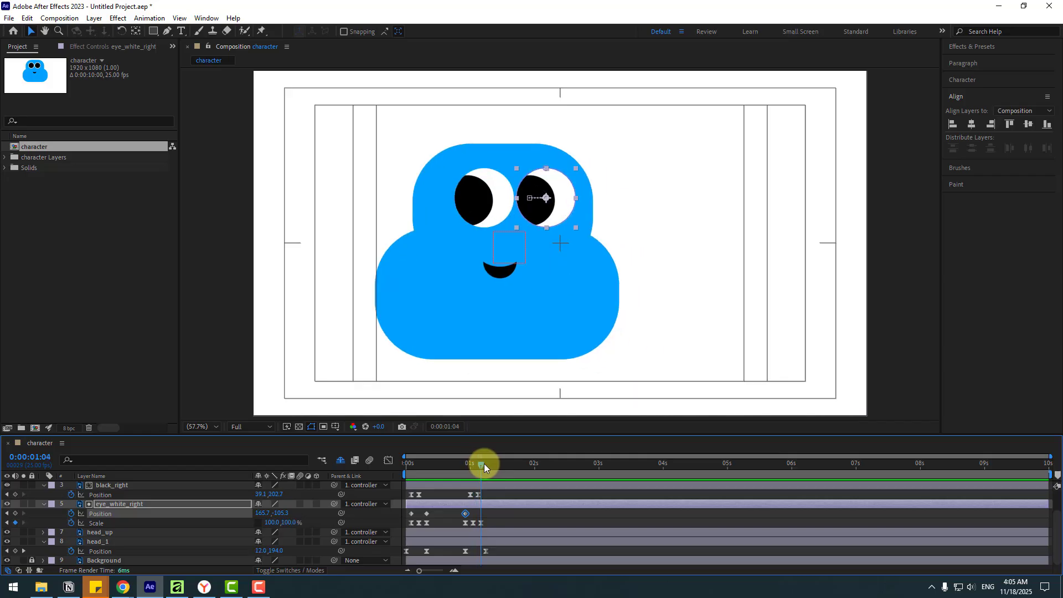
pyautogui.moveTo(266, 510); pyautogui.dragTo(210, 504)
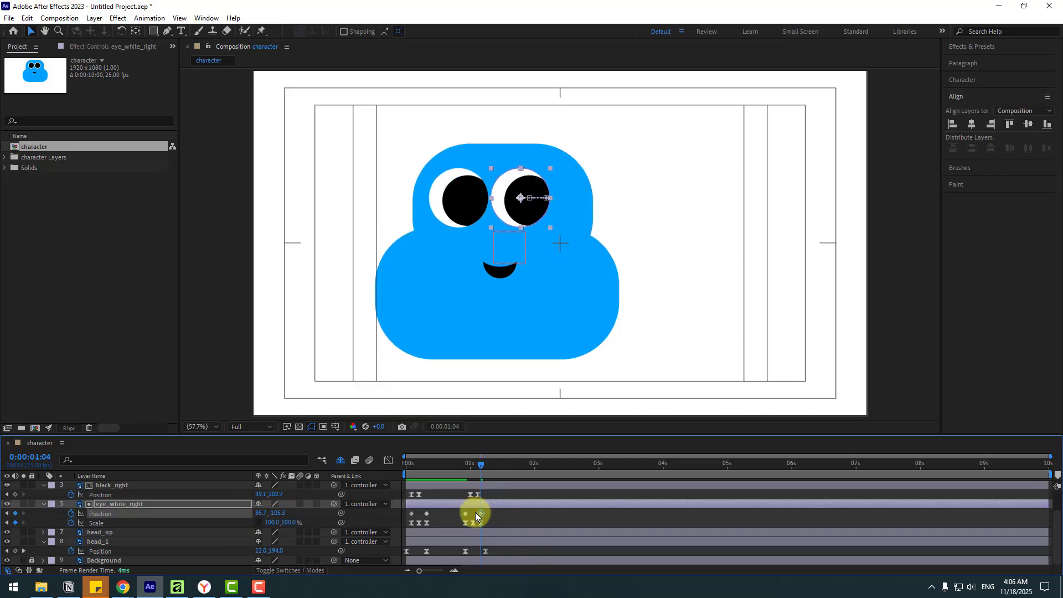
# Set black_right's X position to about -23.9 at its 0:00:01:03 keyframe and play back the character animation.
pyautogui.click(477, 464)
pyautogui.press('pagedown')
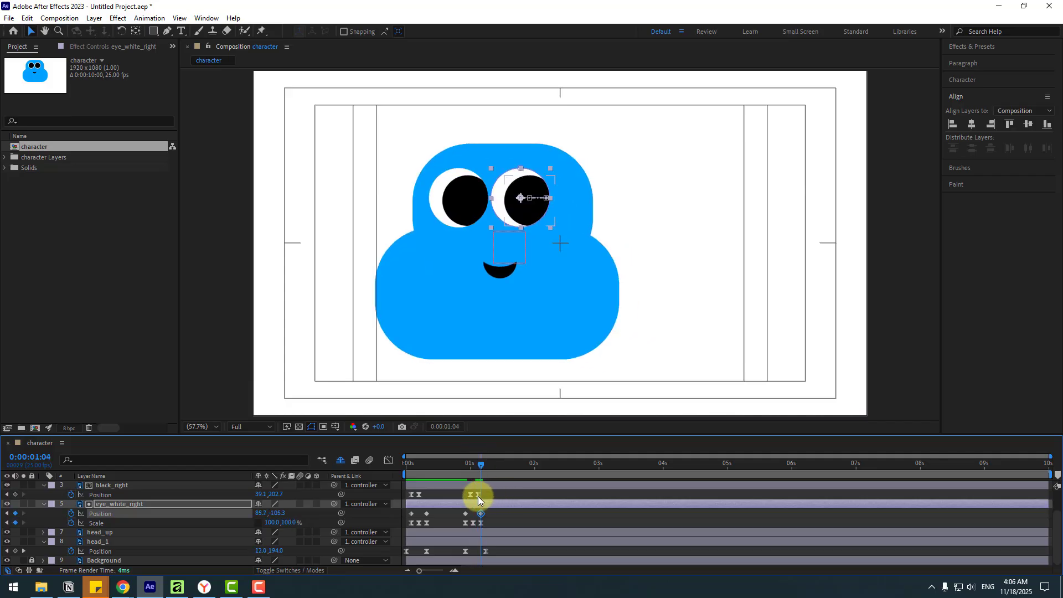
pyautogui.click(477, 495)
pyautogui.press('pageup')
pyautogui.moveTo(260, 494); pyautogui.dragTo(226, 491)
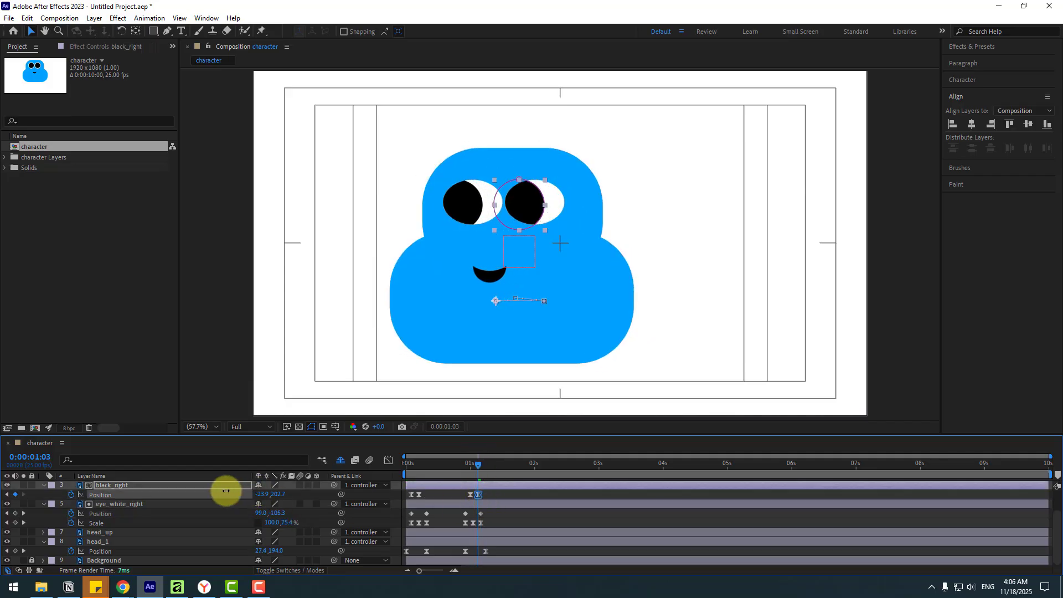
pyautogui.press('space')
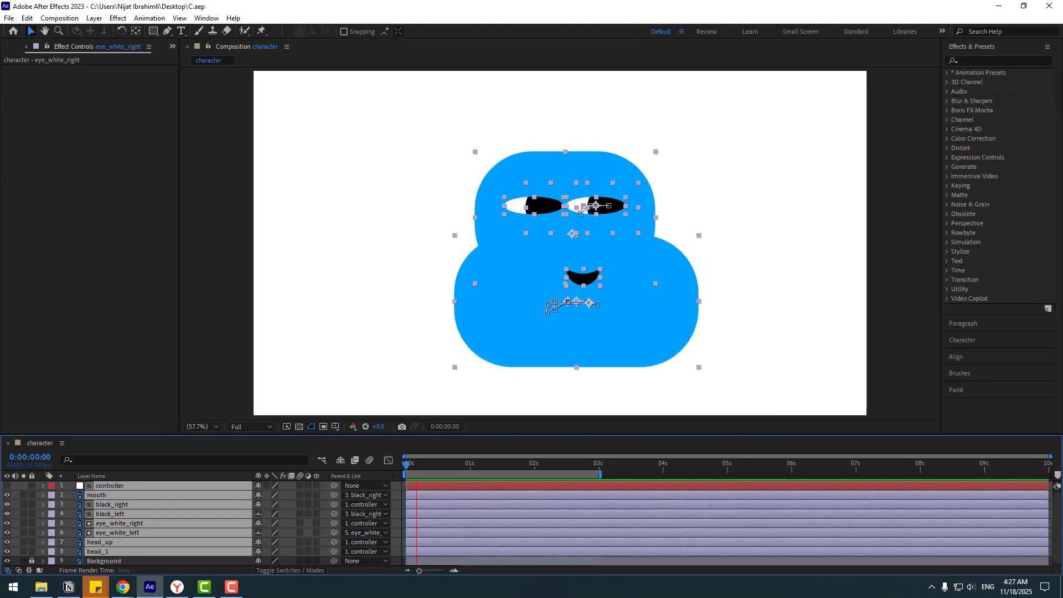
pyautogui.press('space')
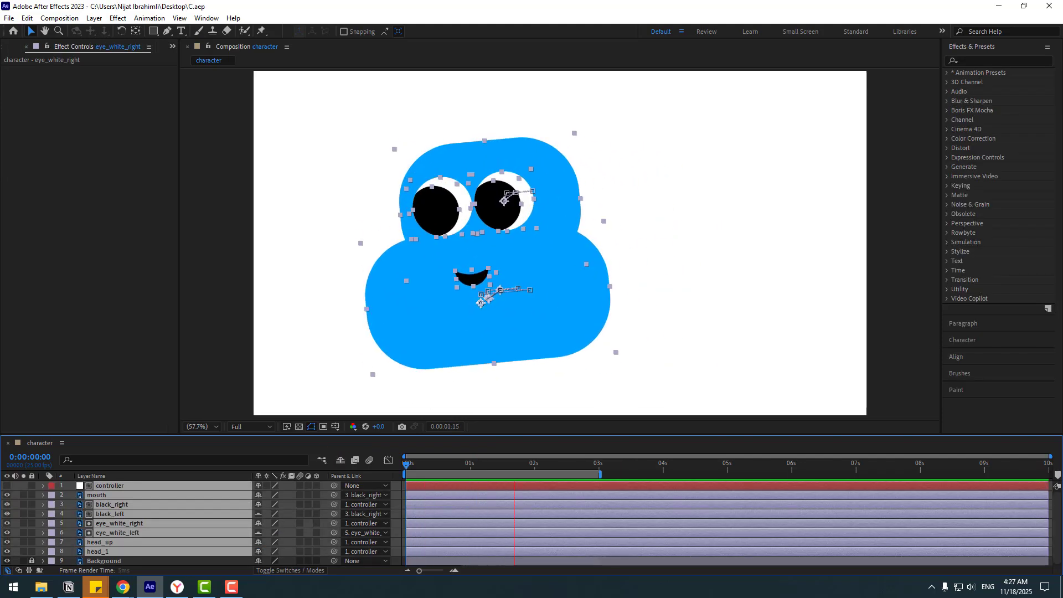